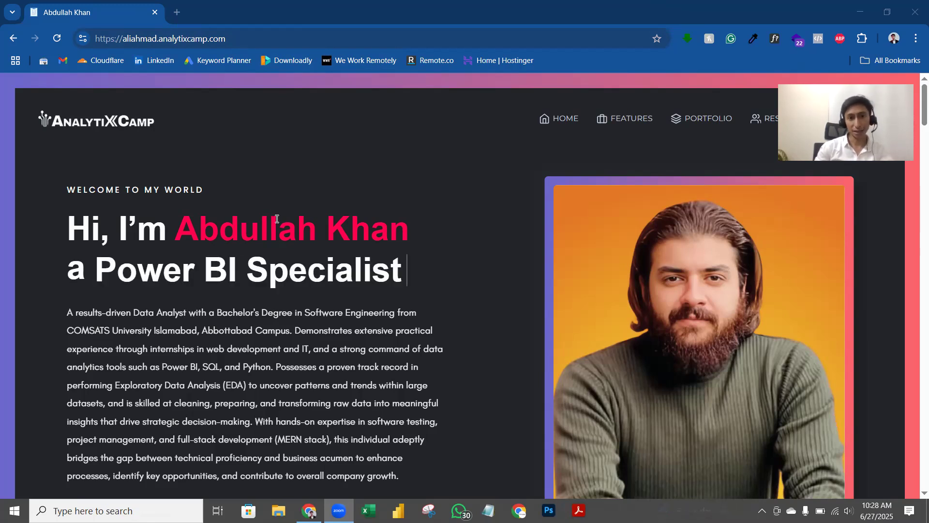
Step: Scroll down through the live portfolio home page
scroll(276, 218, "down", 12)
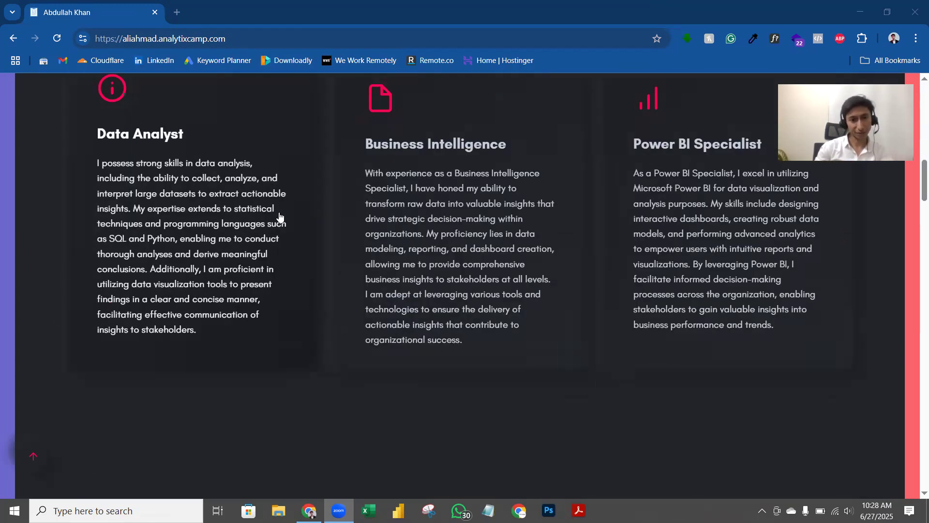
scroll(281, 214, "down", 10)
scroll(279, 215, "down", 4)
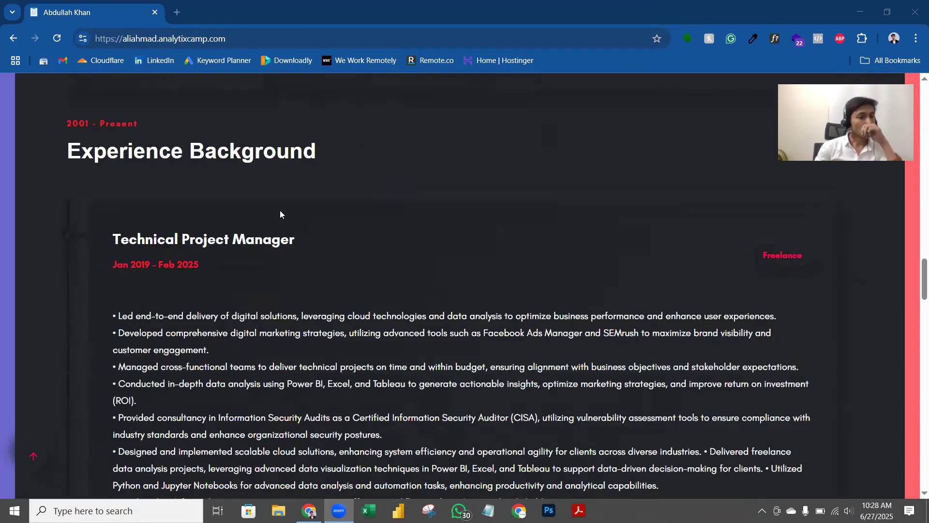
scroll(284, 212, "down", 15)
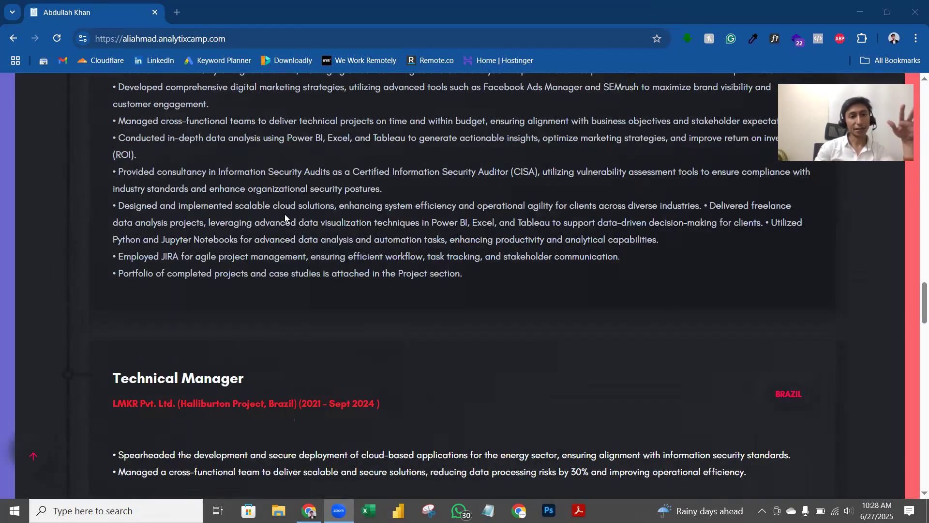
scroll(287, 213, "down", 3)
scroll(286, 213, "up", 10)
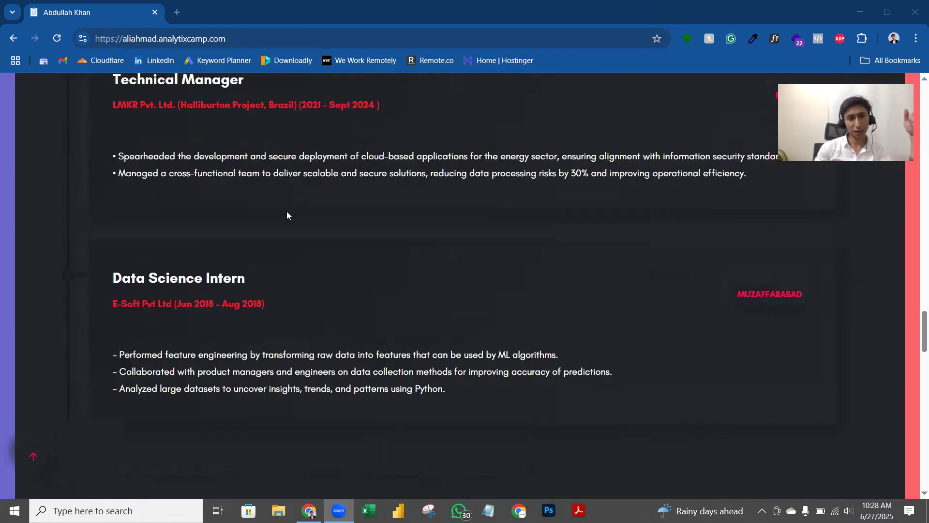
scroll(221, 281, "down", 3)
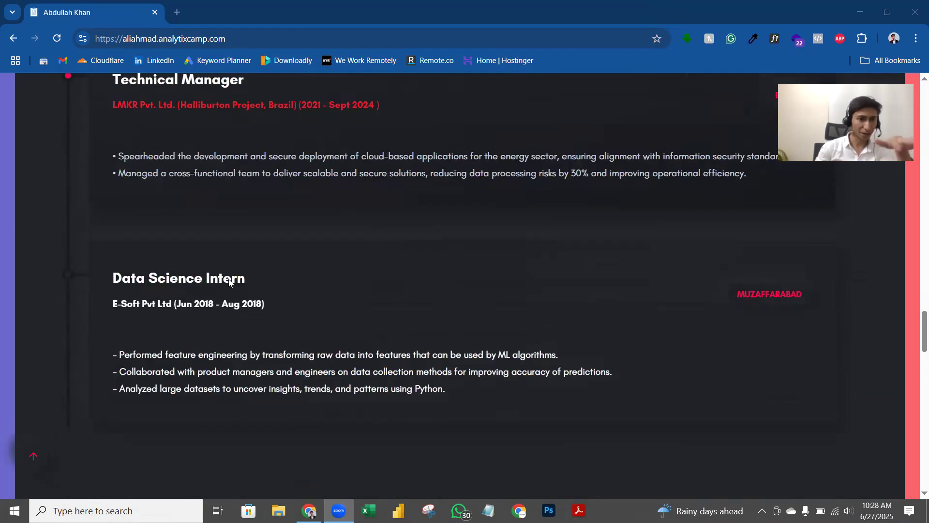
scroll(228, 279, "down", 3)
scroll(229, 283, "down", 15)
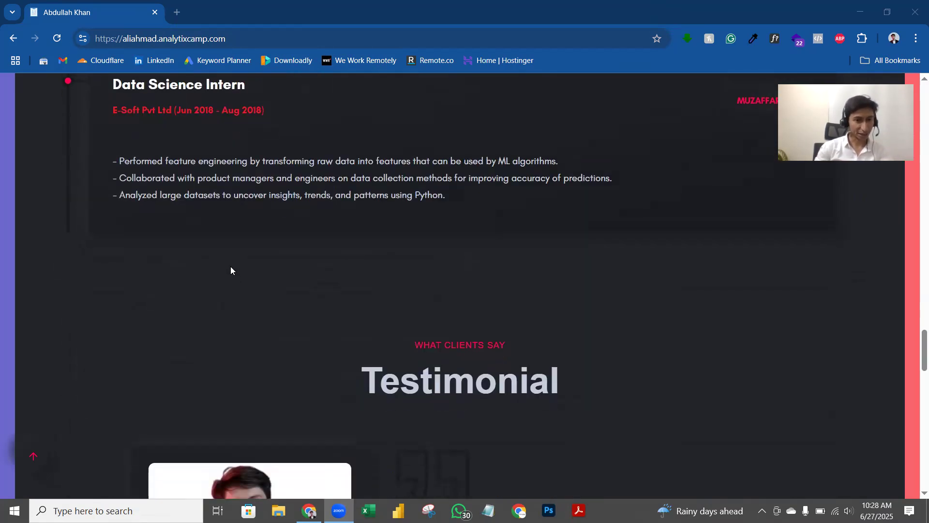
left_click_drag(923, 451, 914, 88)
Step: Add /wp-admin to the site address to load the admin login page
left_click(329, 41)
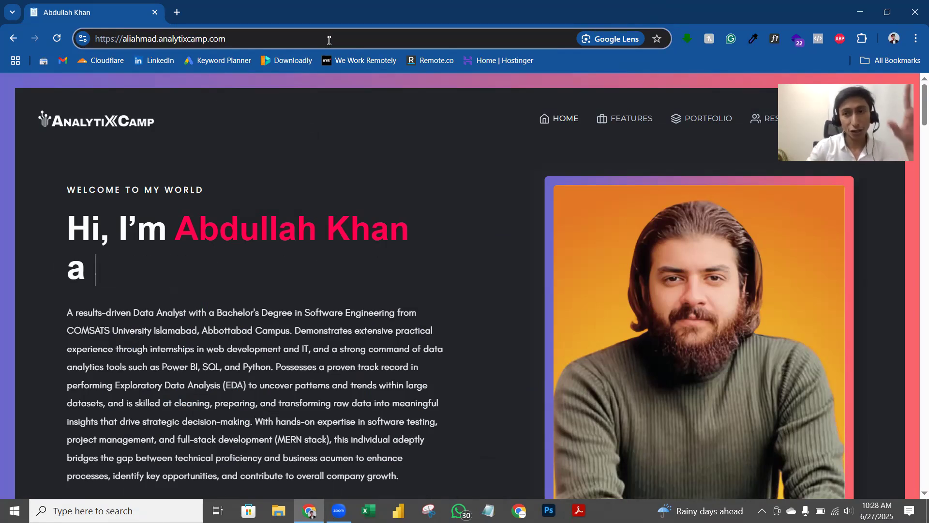
type("/")
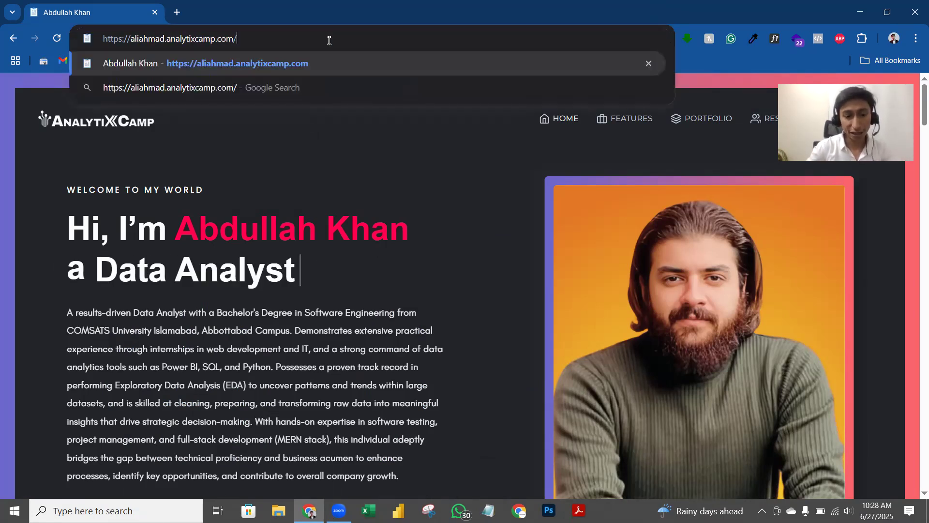
type("wp-adi")
key("BackSpace")
type("min")
key("Return")
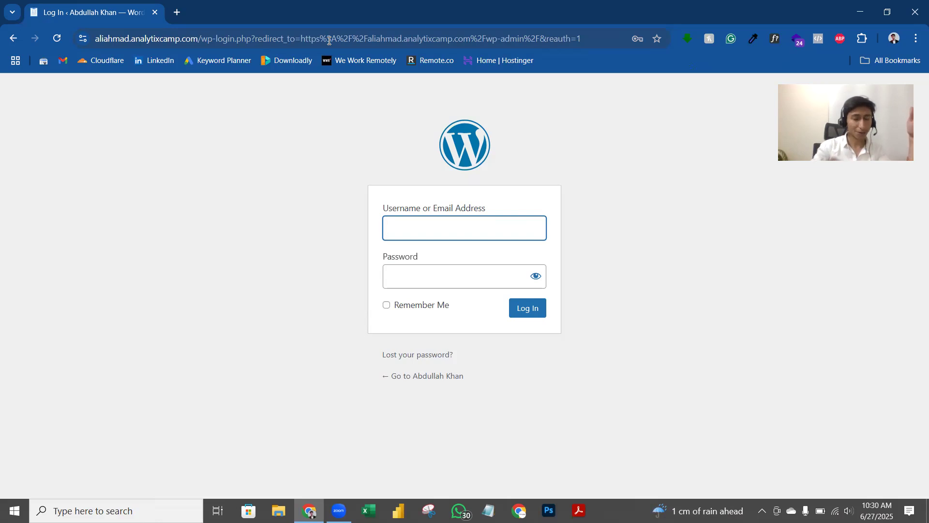
Step: Log in with Chrome's saved credentials and zoom the admin area to 80%
left_click(434, 233)
left_click(585, 139)
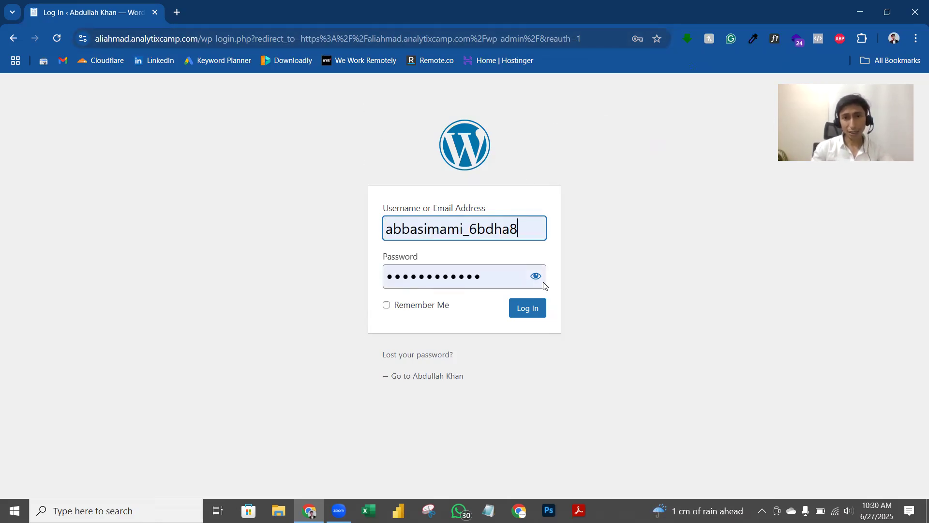
left_click(536, 316)
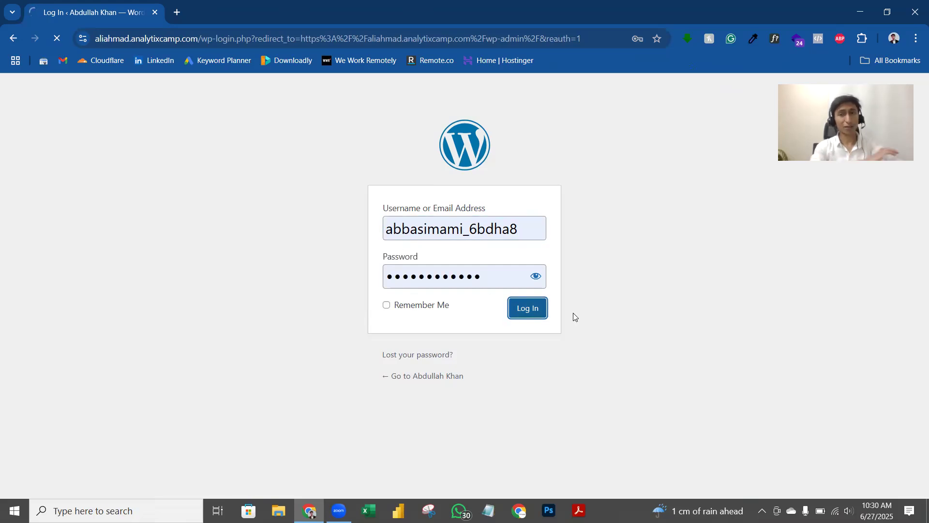
key("ctrl+minus")
key("ctrl+minus")
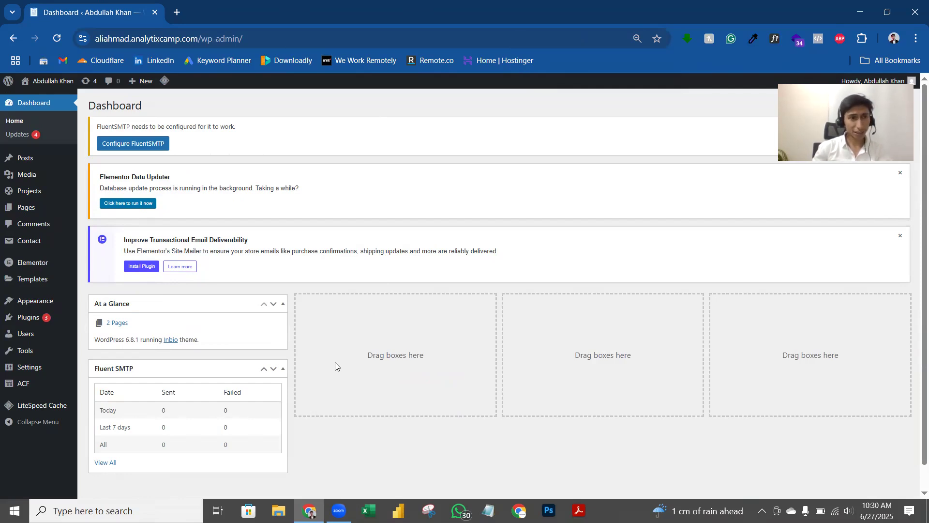
mouse_move(43, 87)
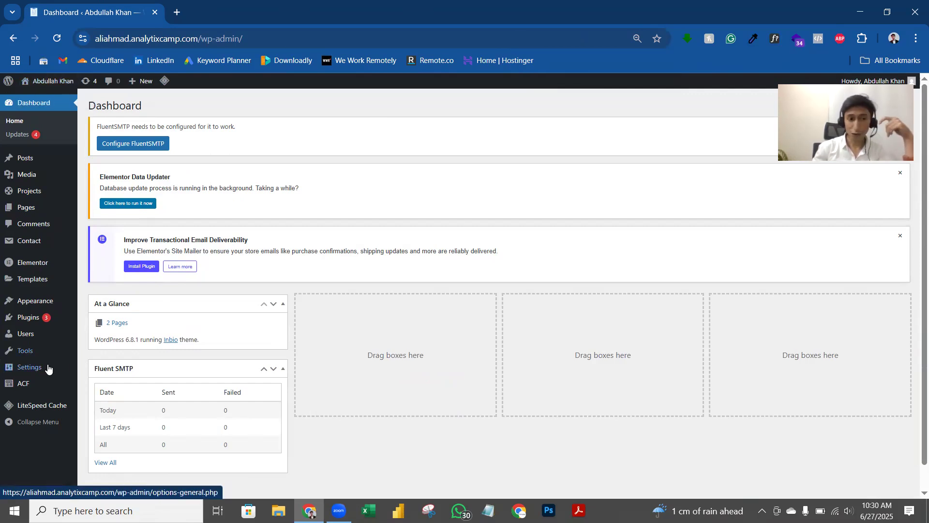
mouse_move(70, 369)
left_click(97, 333)
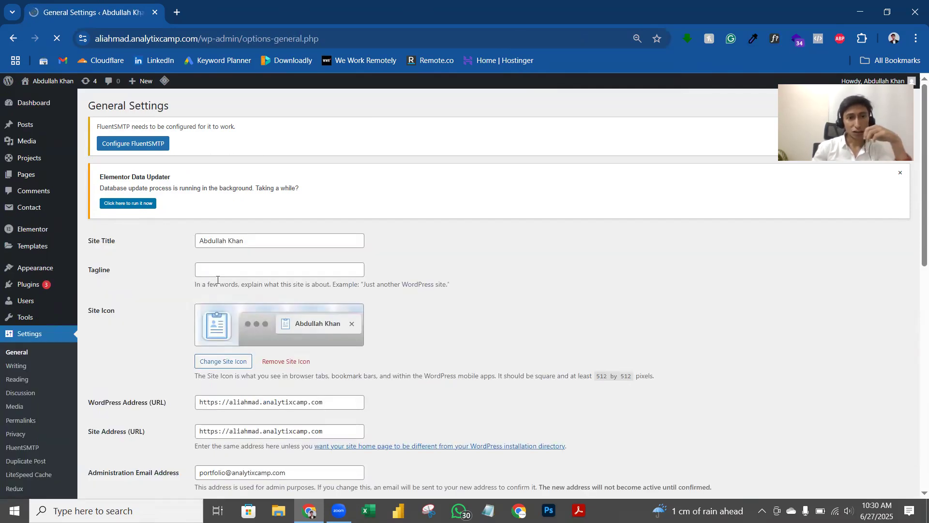
left_click(223, 245)
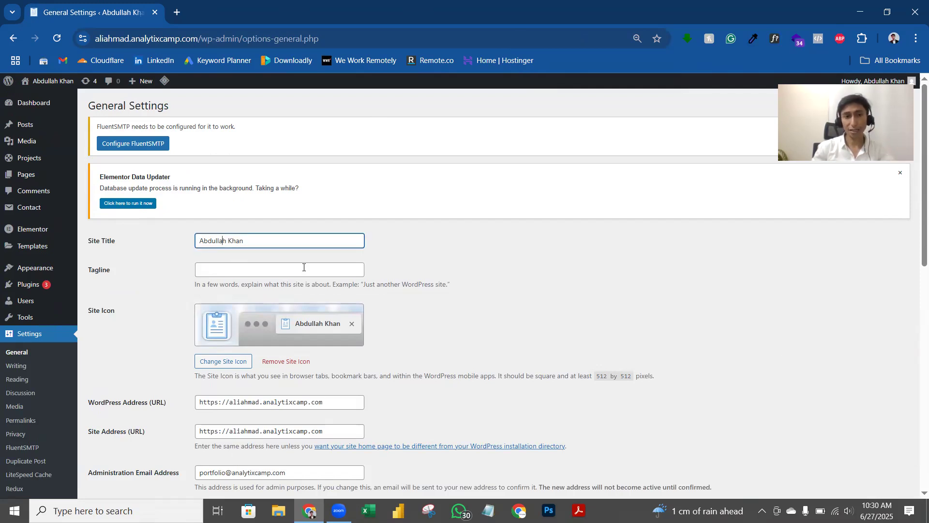
key("ctrl+a")
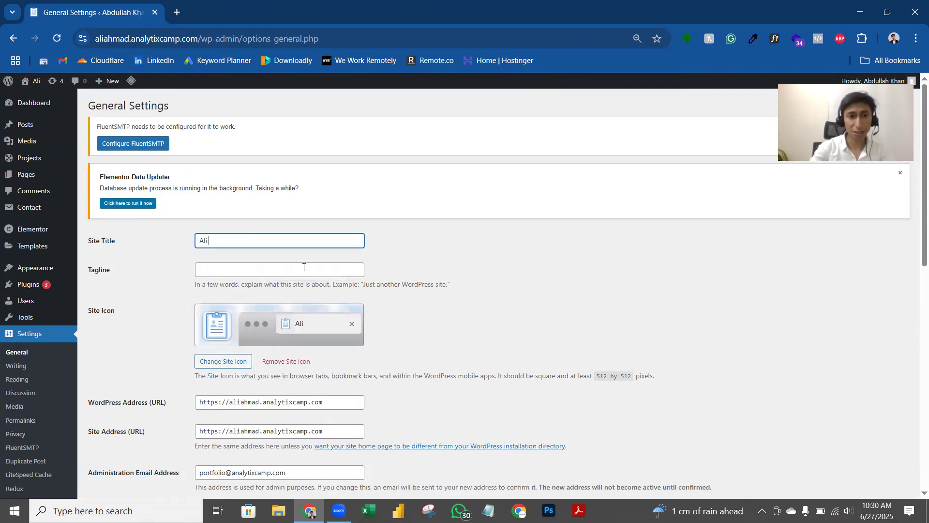
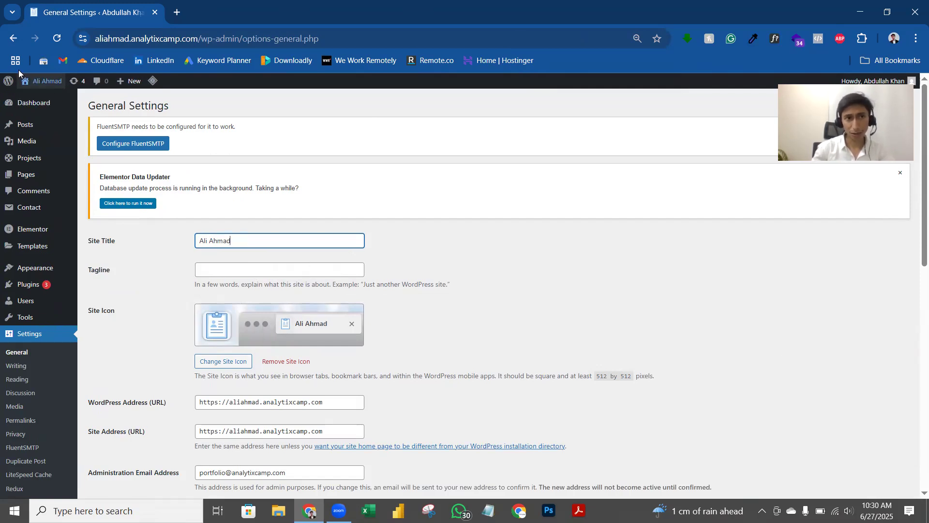
left_click(437, 240)
scroll(435, 240, "down", 5)
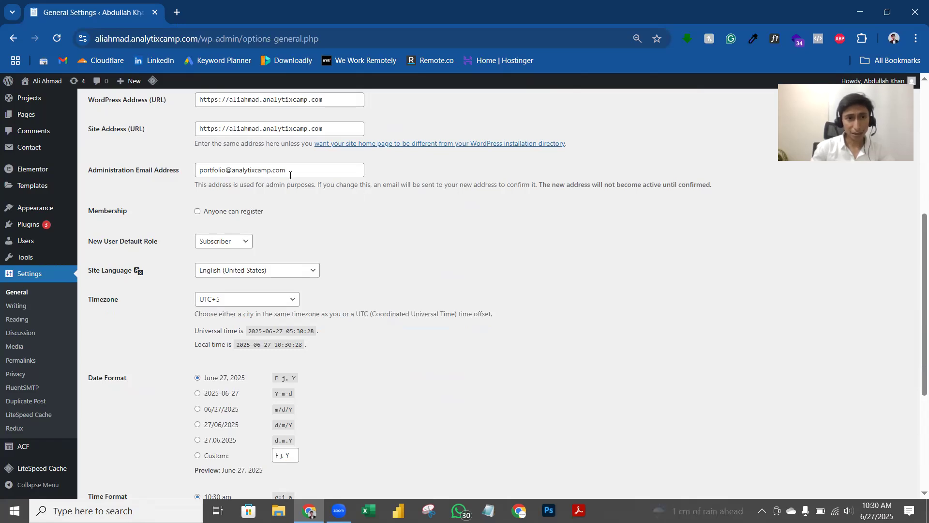
scroll(305, 187, "down", 4)
left_click(121, 448)
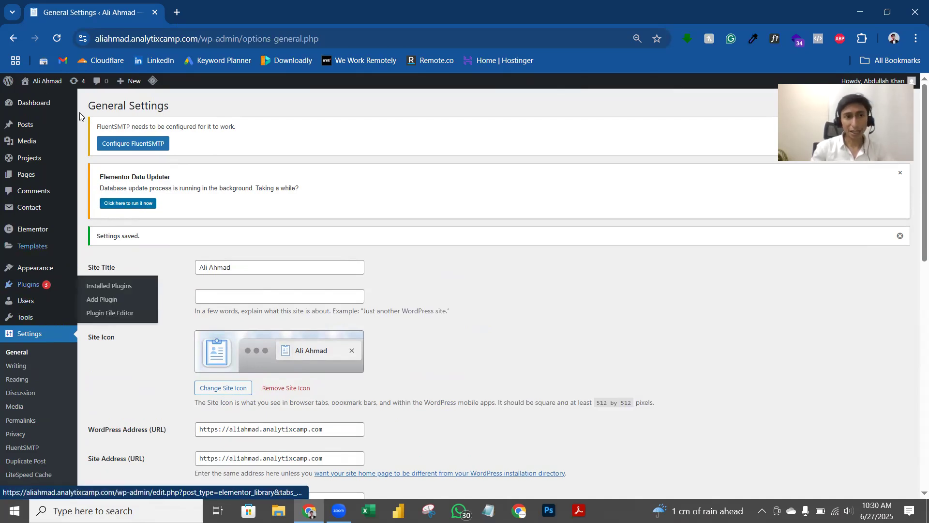
Step: Update all plugins except Advanced Custom Fields PRO, then return to General Settings
left_click(140, 203)
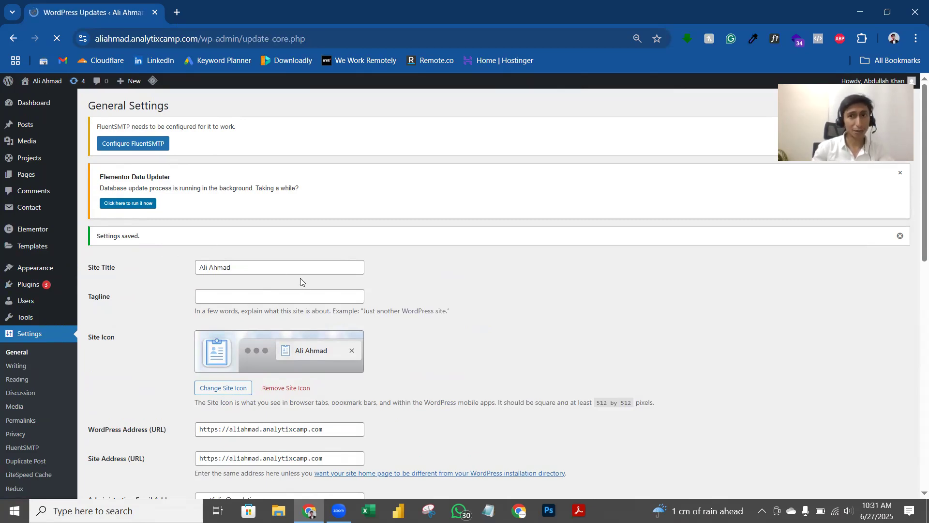
scroll(307, 268, "down", 5)
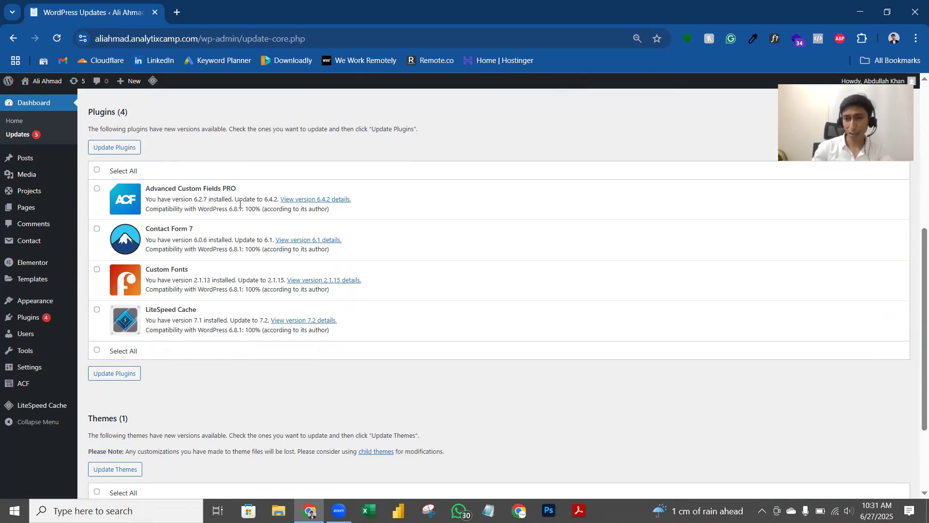
left_click(97, 170)
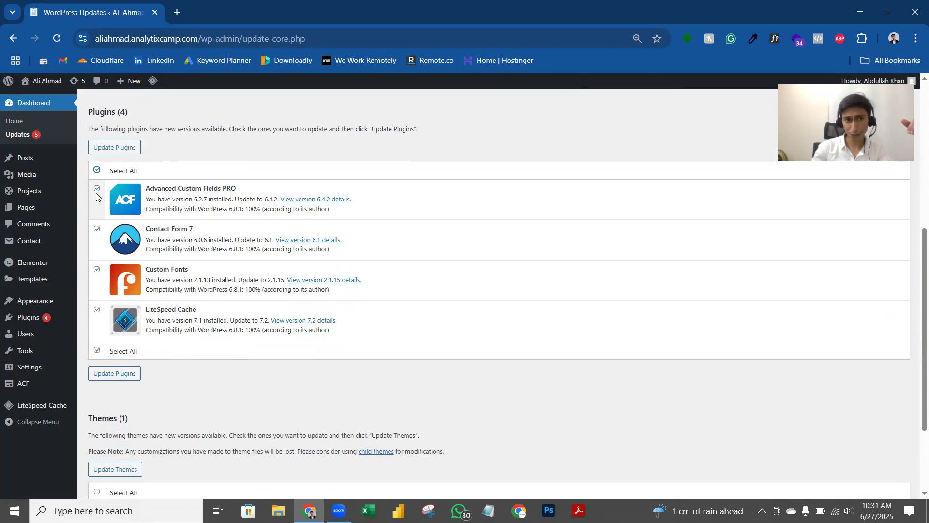
left_click(97, 188)
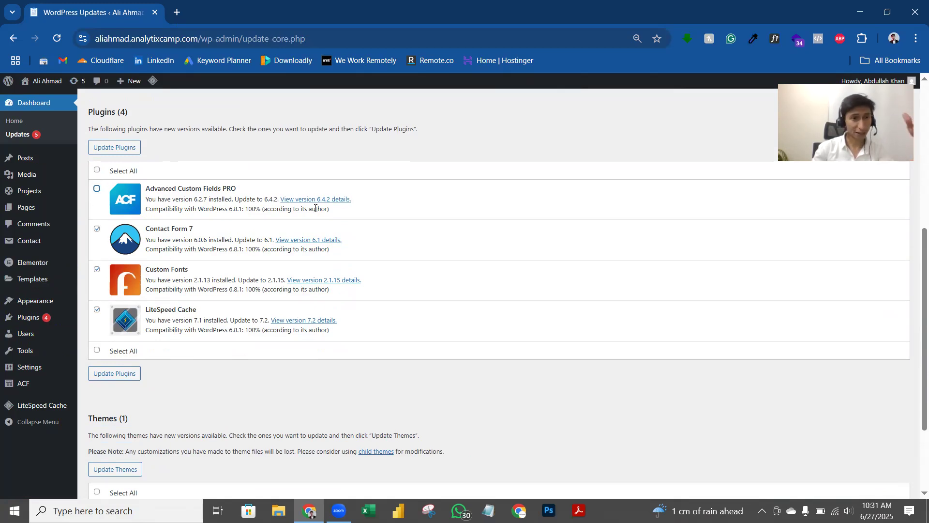
left_click(110, 147)
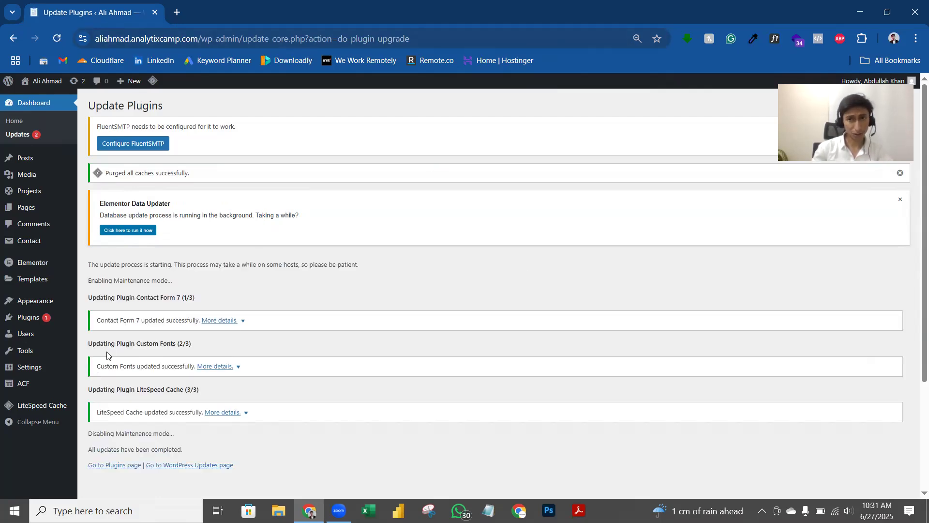
mouse_move(67, 370)
left_click(98, 335)
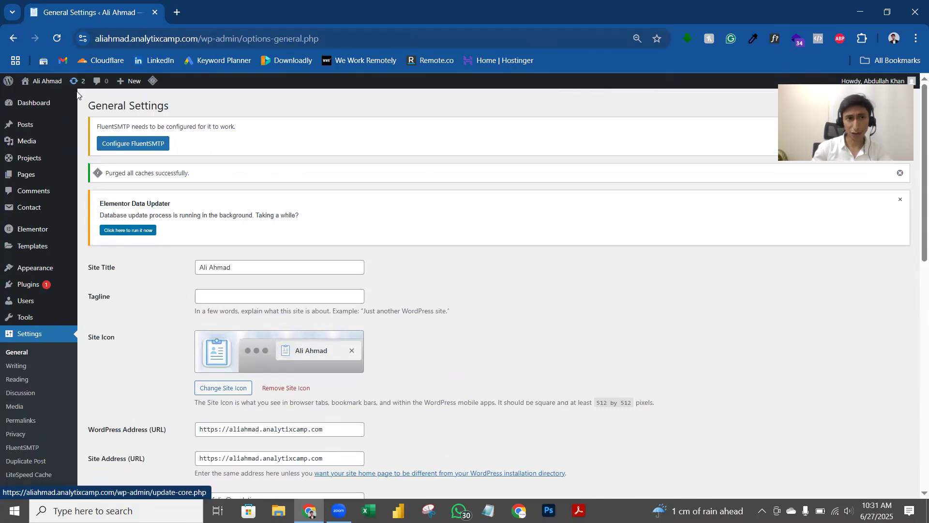
Step: Check the Themes section on the Updates page, then go to Appearance > Themes
left_click(77, 82)
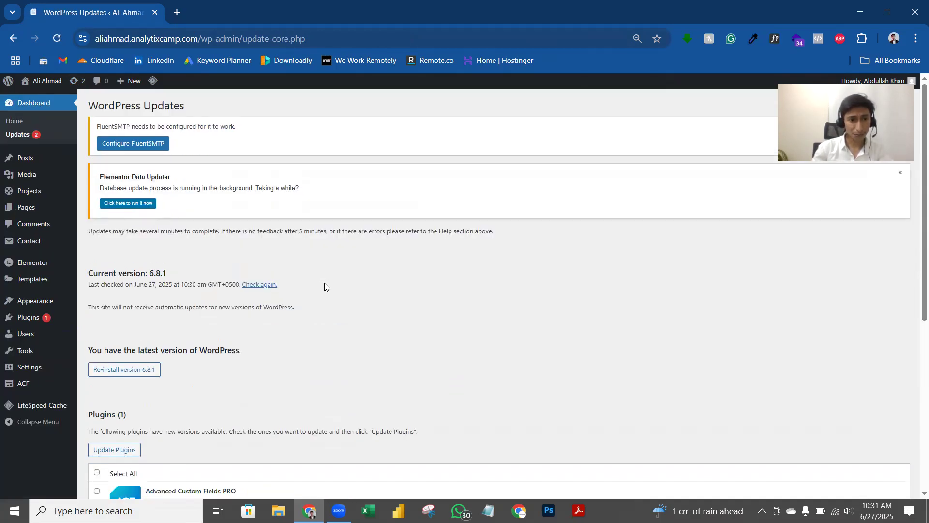
scroll(225, 244, "down", 6)
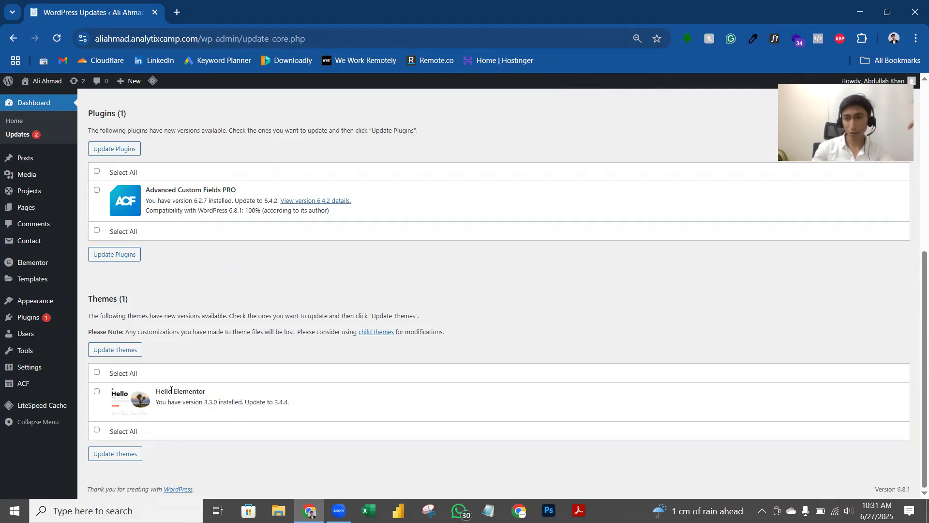
left_click_drag(151, 392, 209, 395)
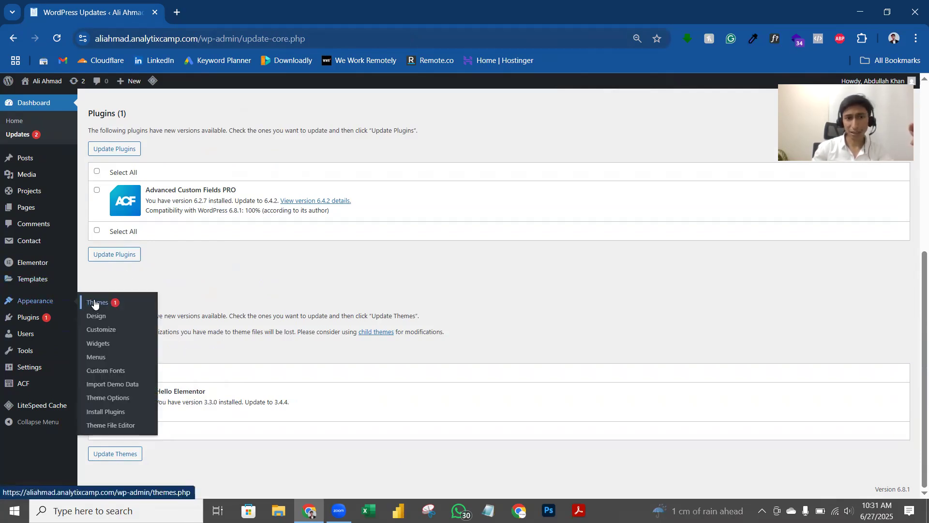
left_click(94, 302)
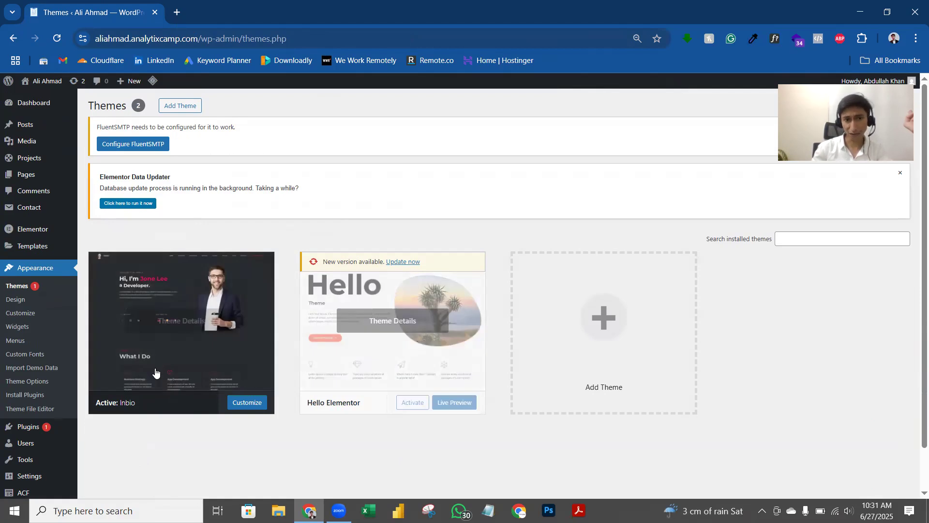
left_click(407, 356)
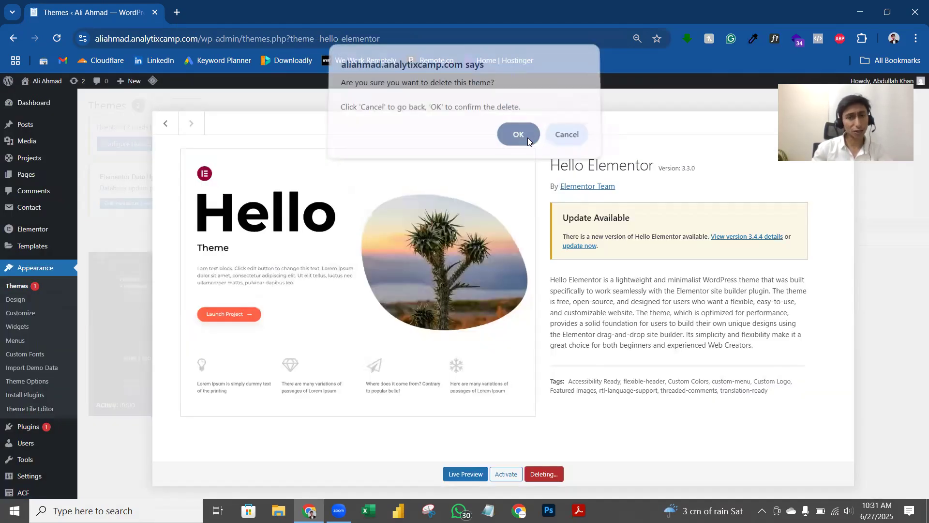
left_click(528, 139)
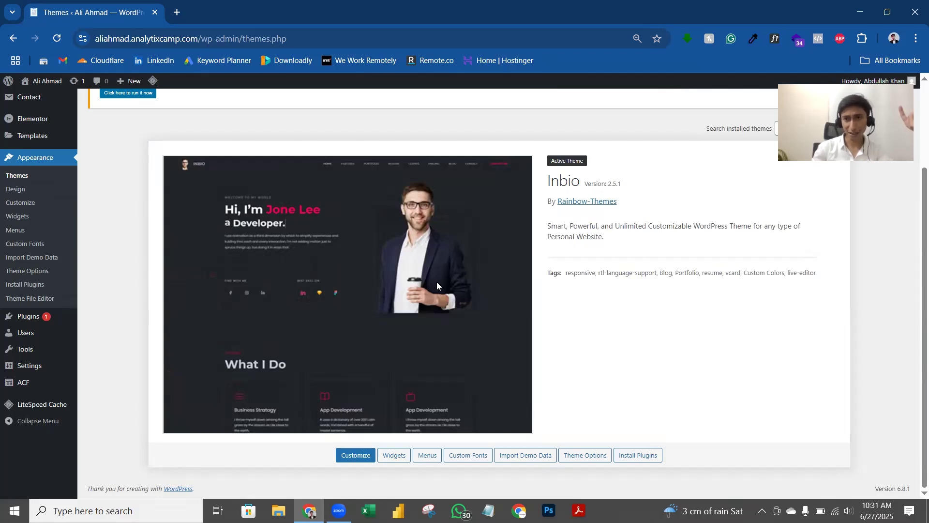
scroll(357, 204, "up", 3)
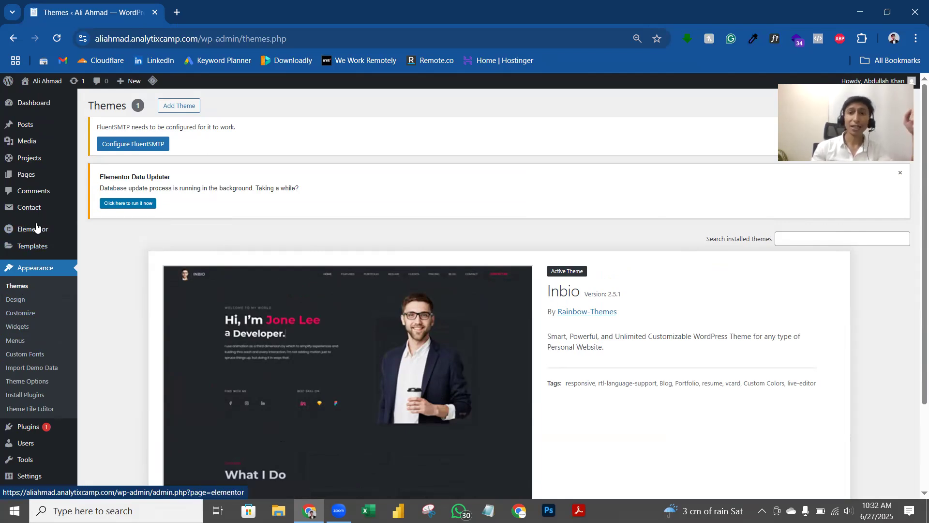
mouse_move(37, 227)
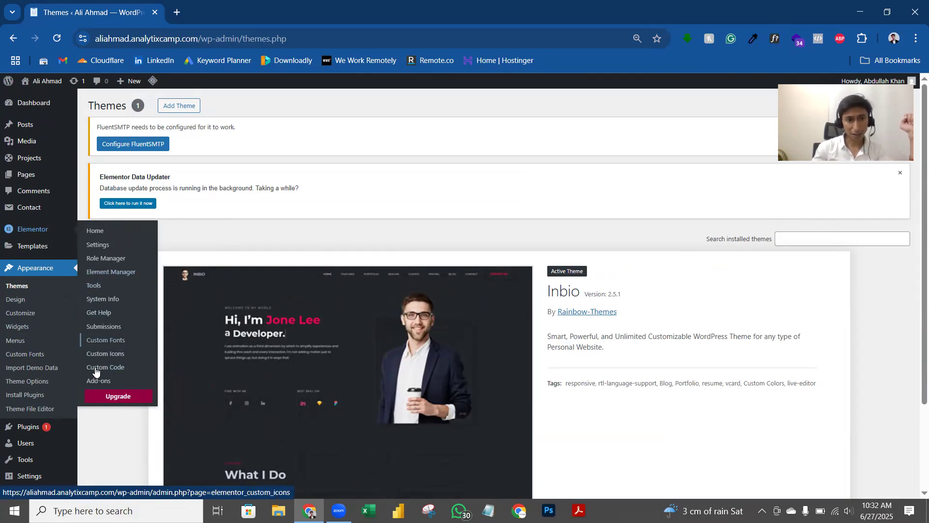
Step: Look through Elementor's Editor V4, Performance, Advanced and Integrations settings tabs
left_click(100, 246)
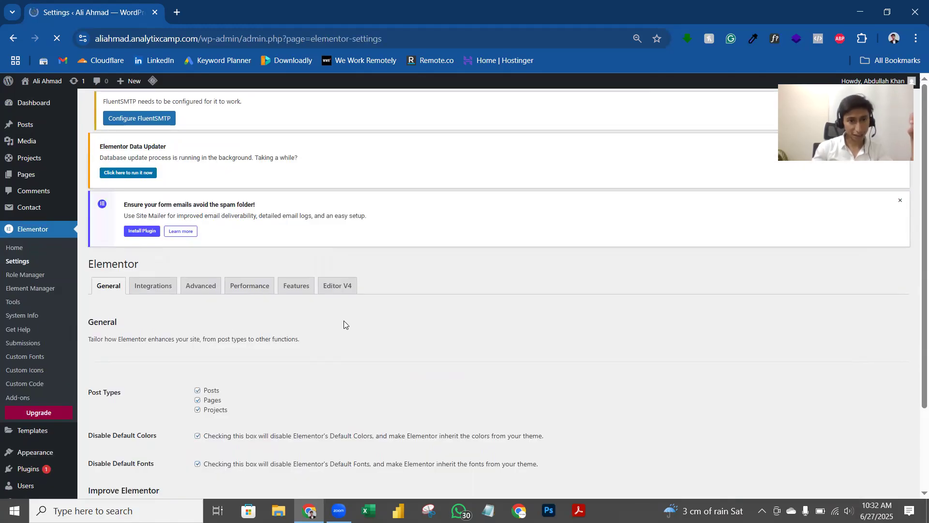
left_click(334, 253)
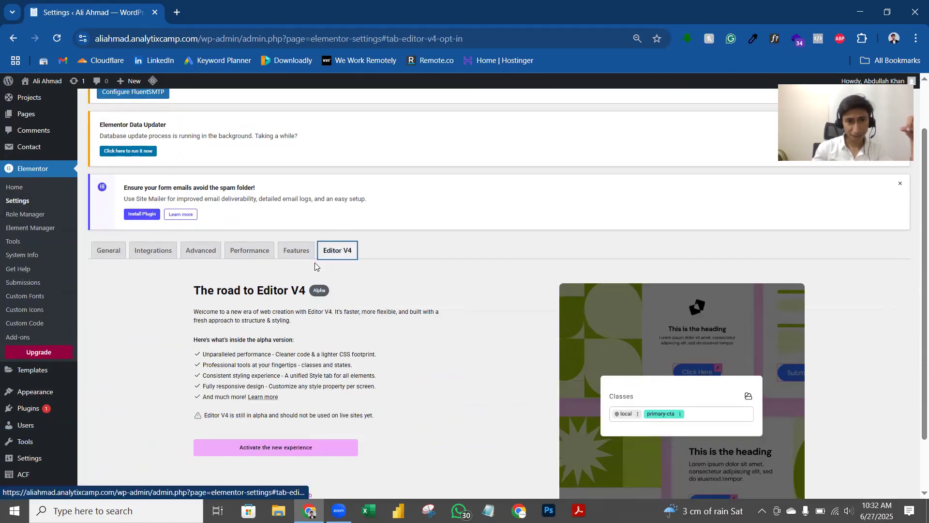
left_click(253, 253)
left_click(205, 252)
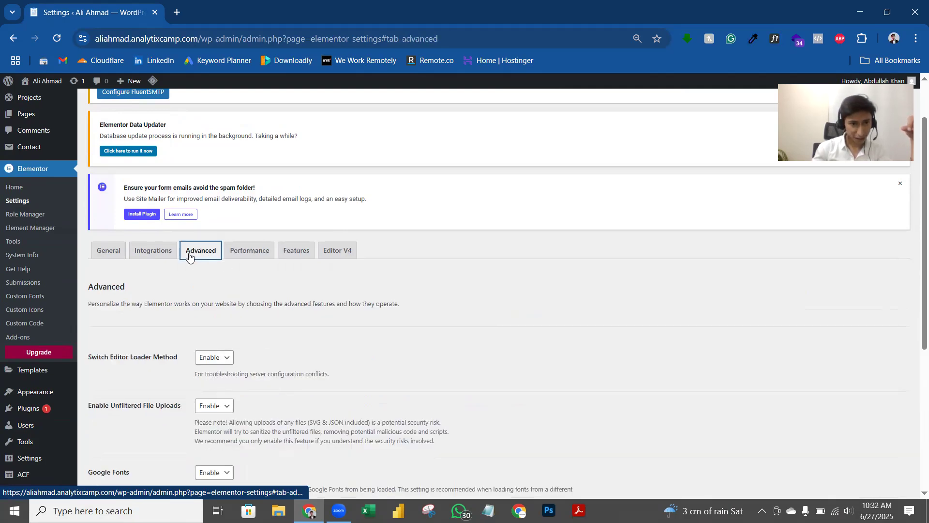
left_click(153, 252)
left_click(120, 259)
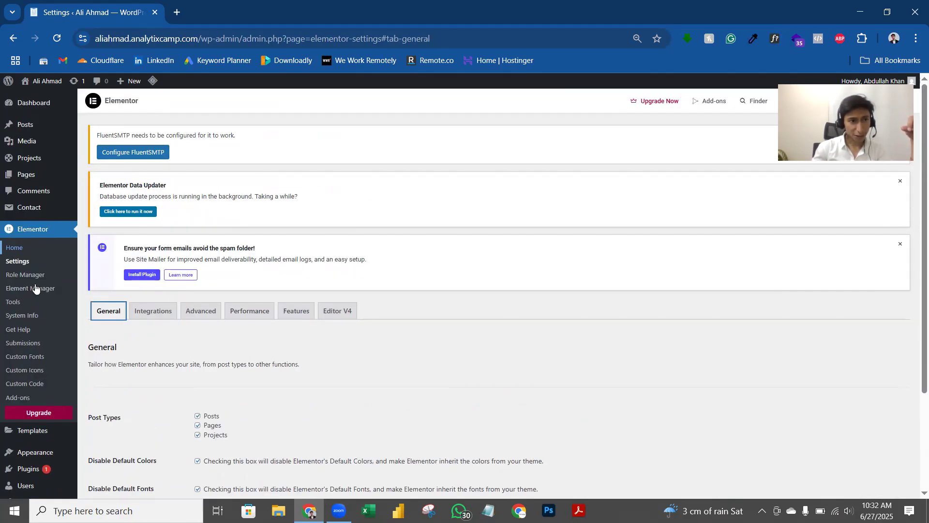
Step: In Elementor Tools > Version Control, select rollback version 3.25.3 and save it
left_click(13, 303)
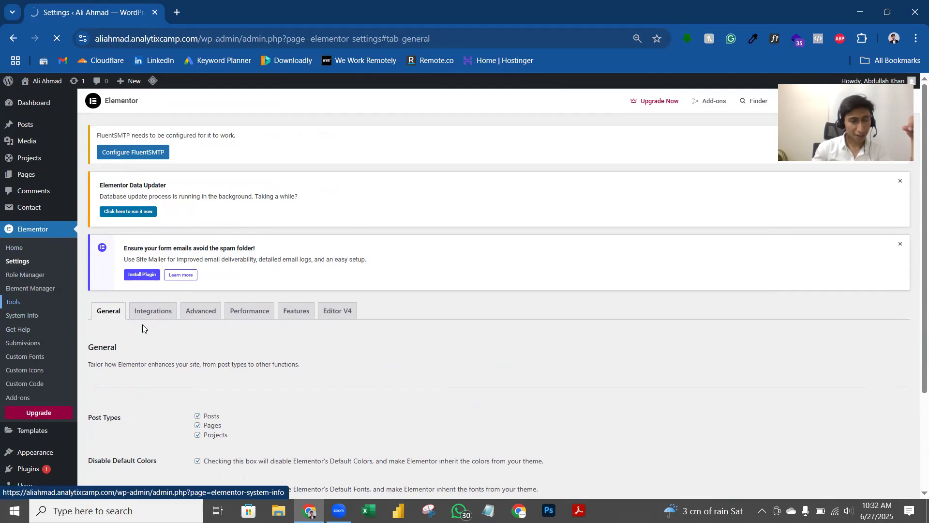
scroll(340, 253, "down", 1)
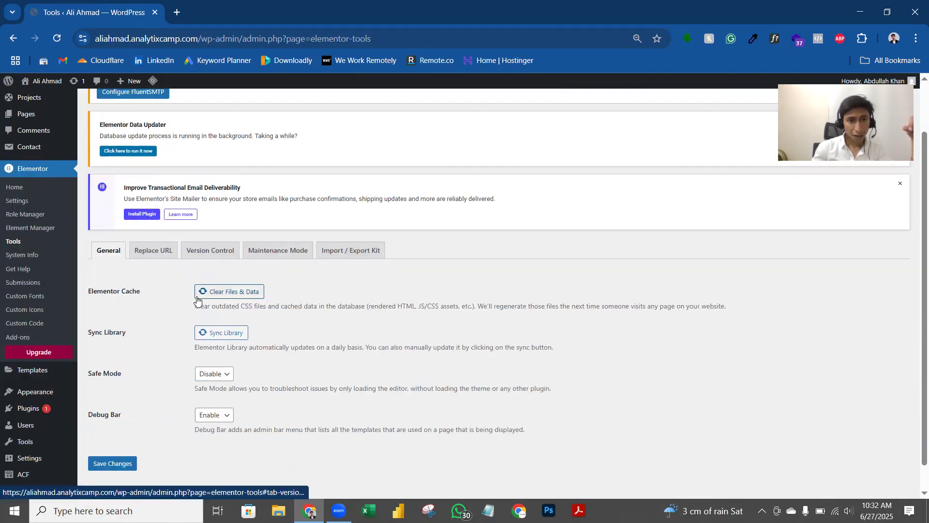
left_click(205, 252)
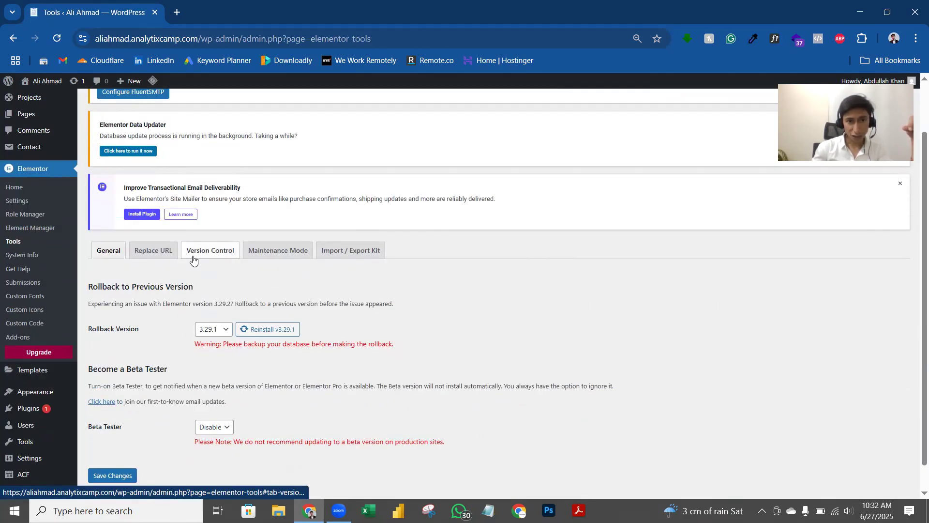
scroll(208, 257, "down", 1)
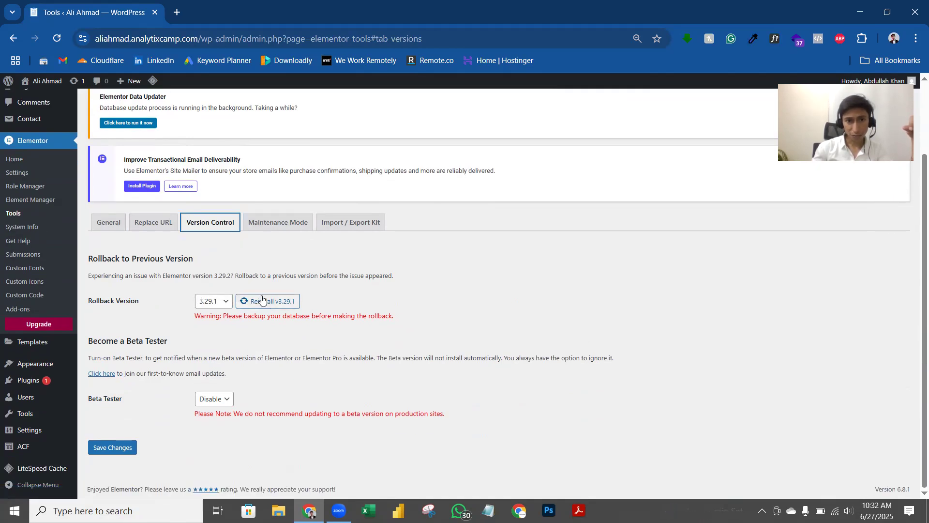
left_click(230, 301)
left_click(245, 275)
left_click(222, 301)
scroll(213, 261, "down", 3)
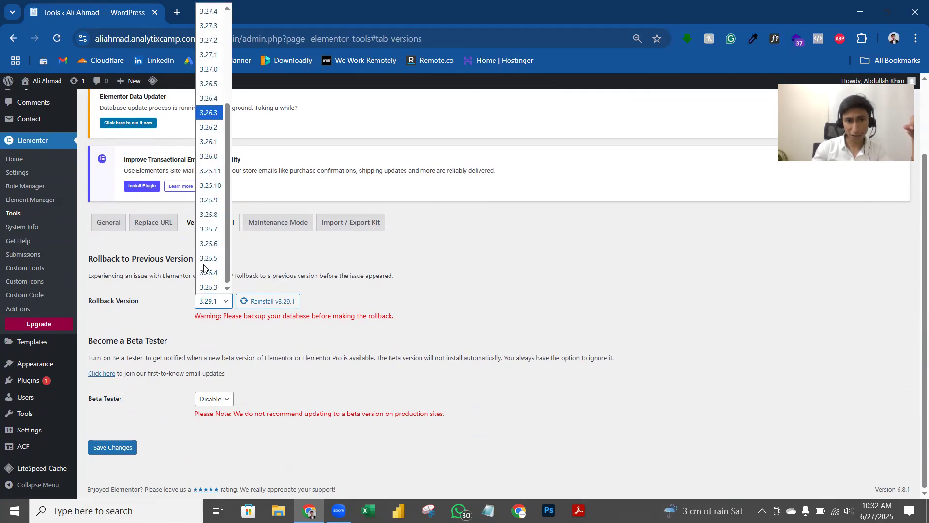
left_click(219, 288)
left_click(125, 452)
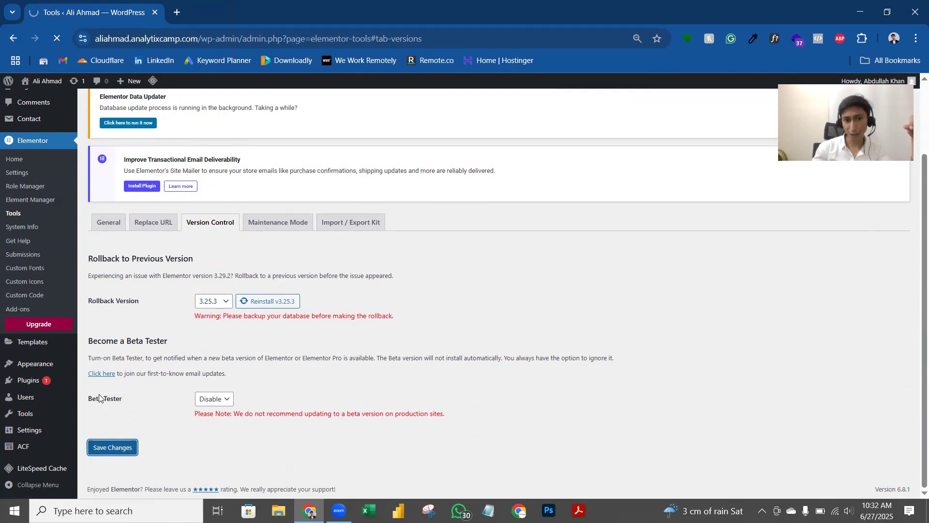
left_click(212, 312)
scroll(210, 289, "down", 6)
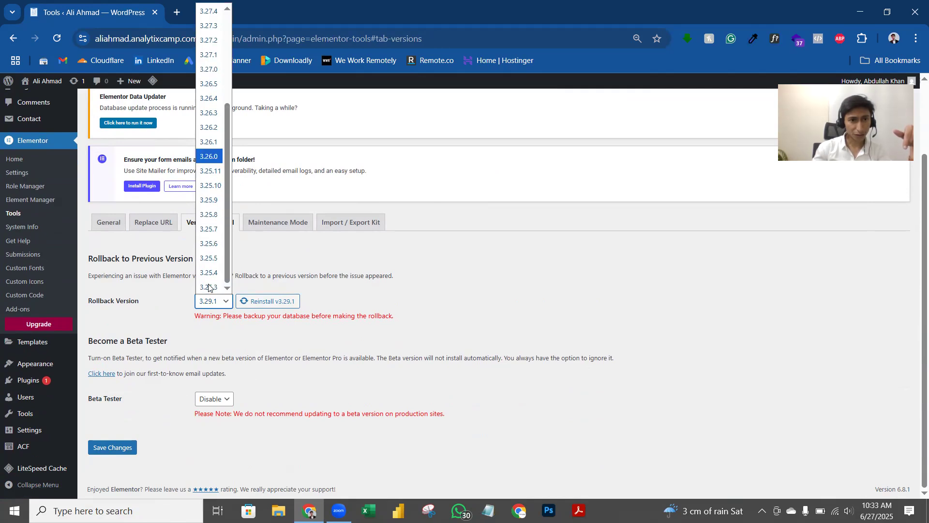
left_click(209, 287)
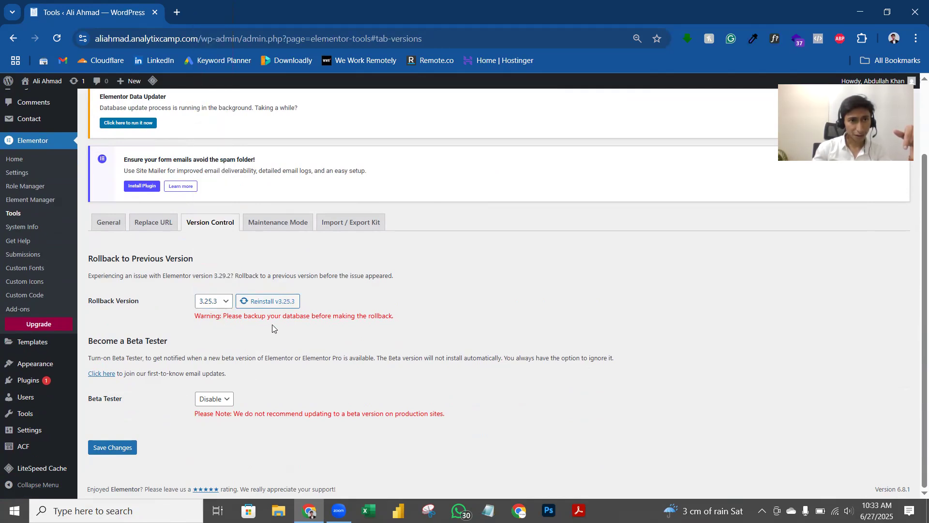
left_click(134, 448)
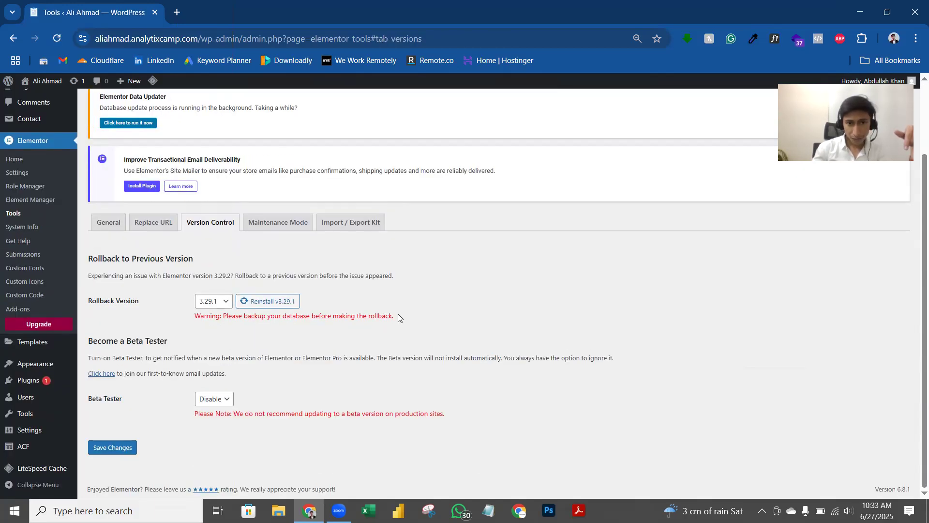
Step: Select version 3.25.10 and confirm reinstalling Elementor at that version
left_click(224, 309)
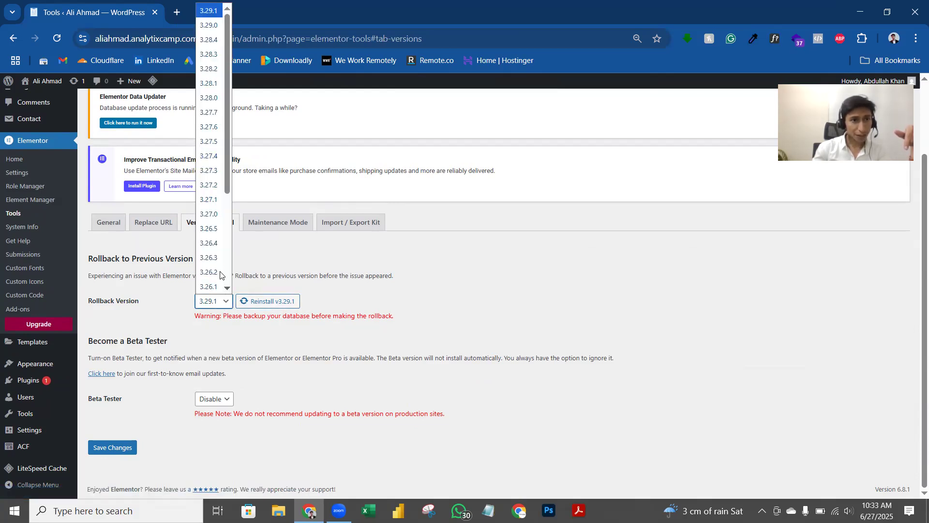
scroll(219, 271, "down", 3)
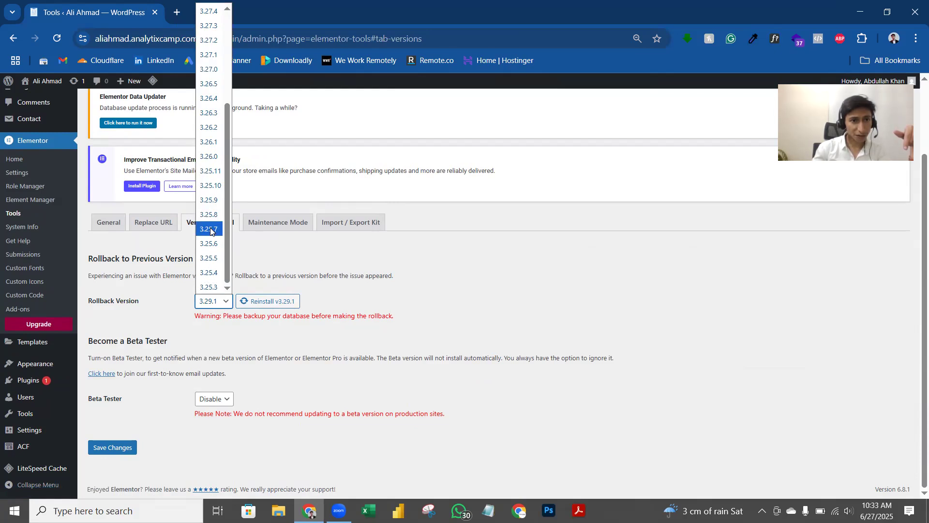
left_click(212, 187)
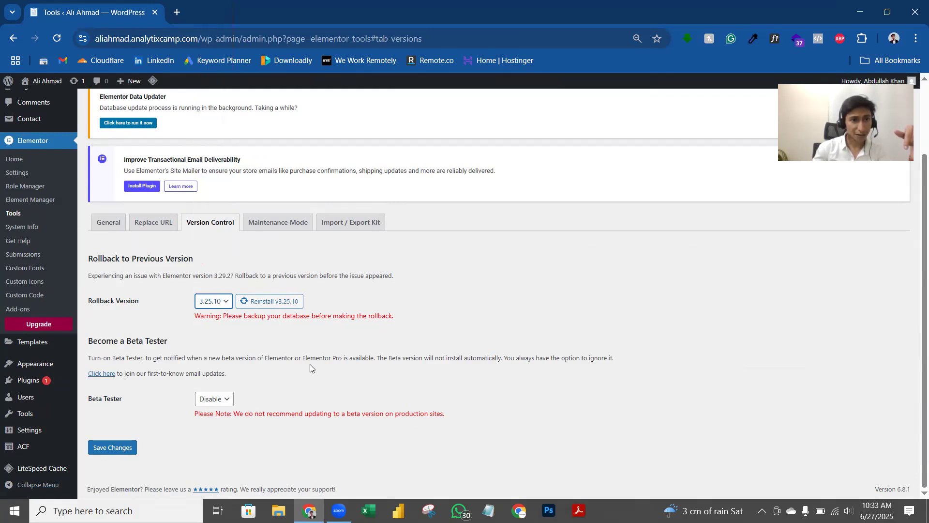
left_click(303, 353)
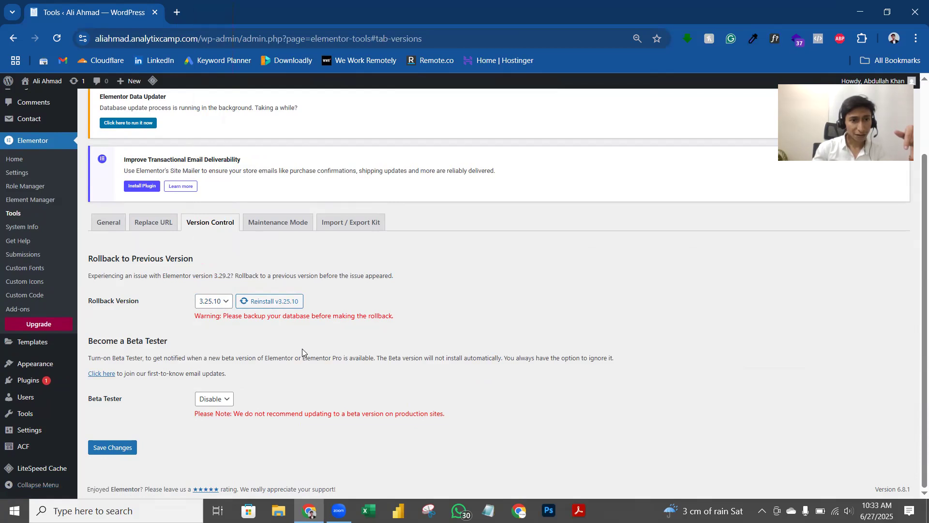
left_click(295, 311)
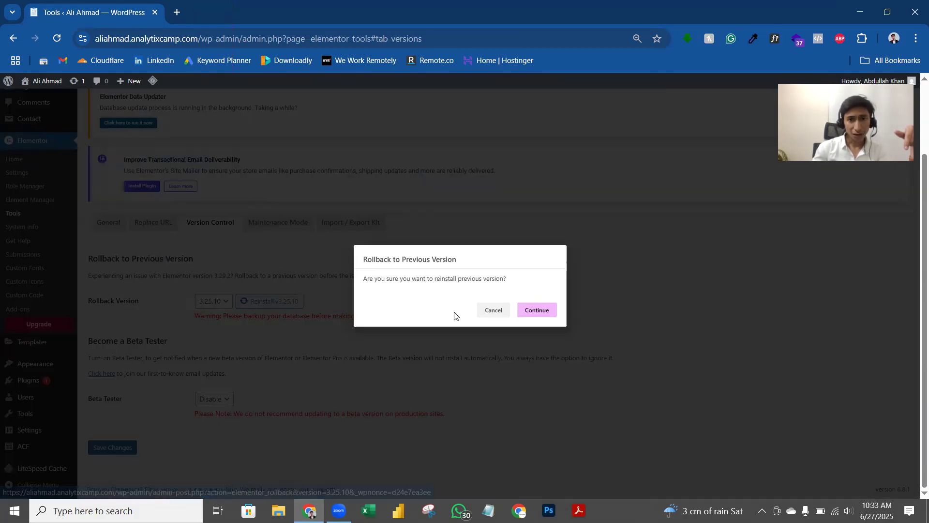
key("Return")
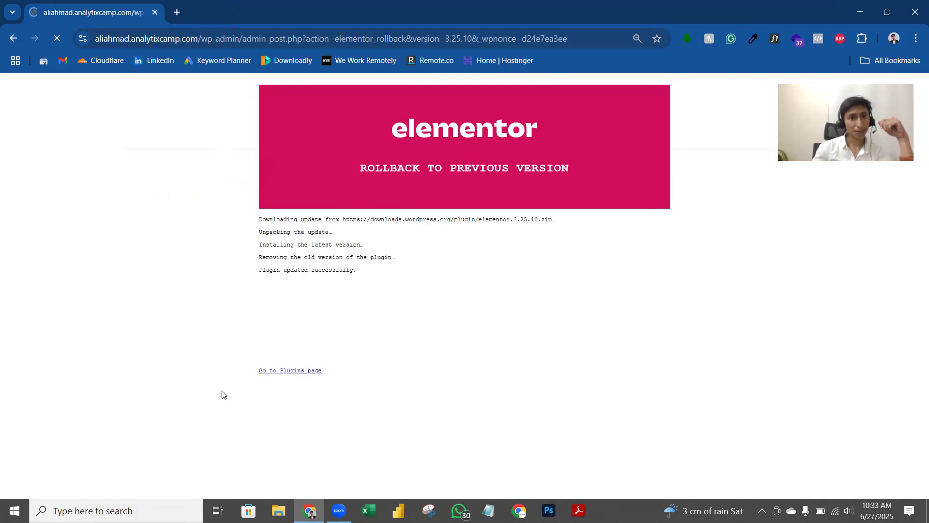
Step: Go to the Plugins list, then view the pending plugin updates on the Updates page
left_click(311, 371)
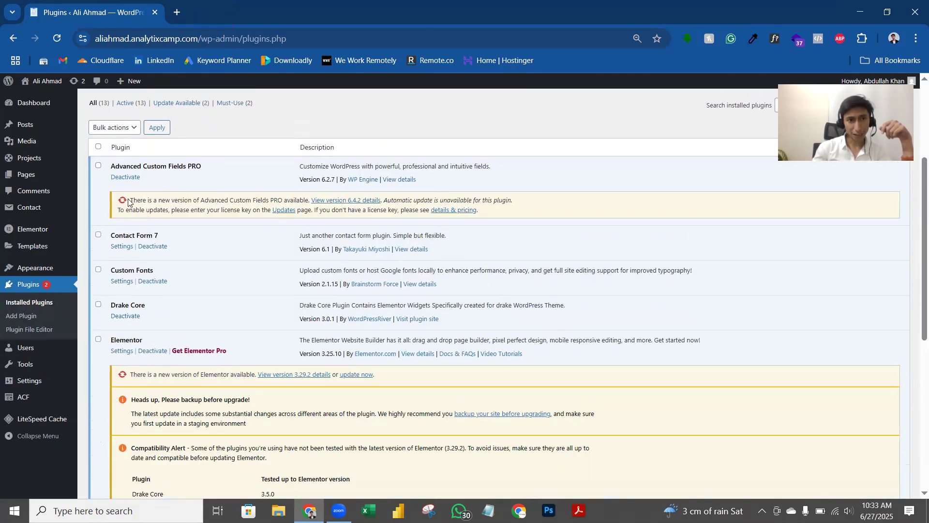
left_click(68, 84)
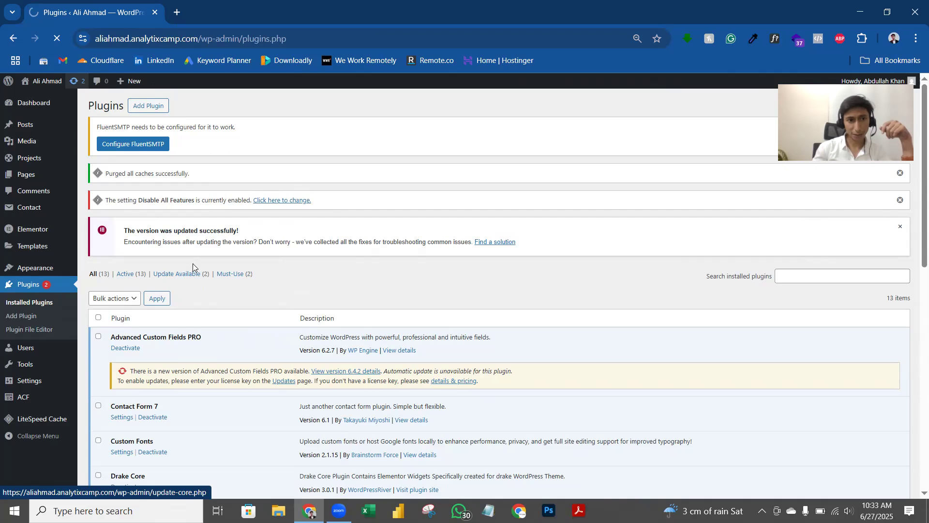
scroll(197, 304, "down", 5)
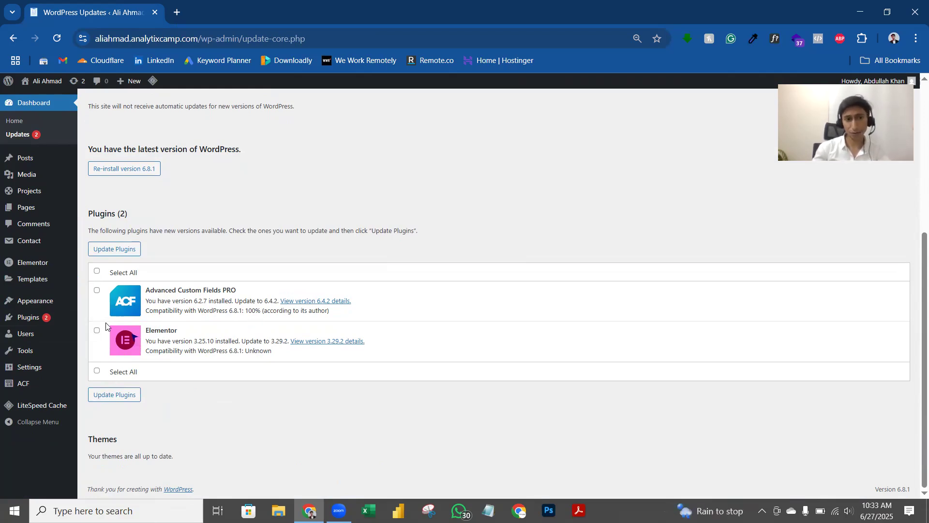
mouse_move(61, 358)
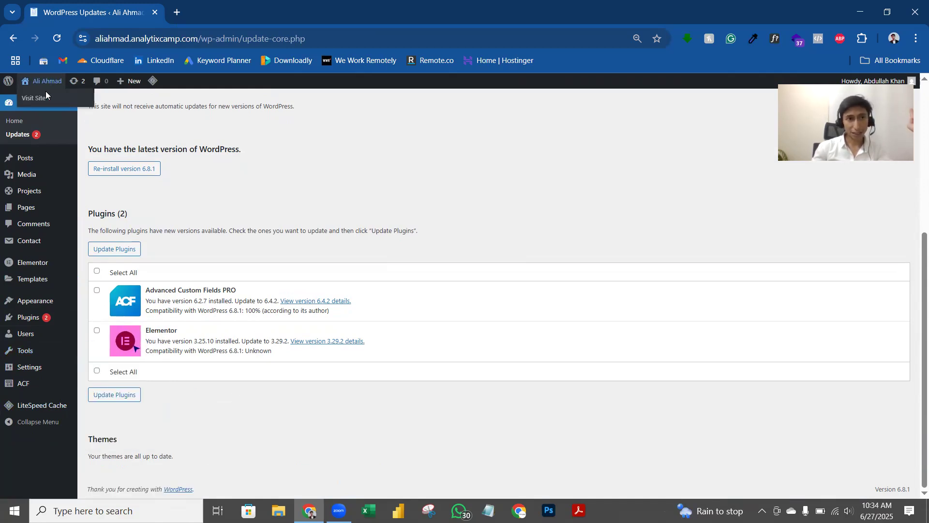
Step: Open the live site in a new tab, start Edit with Elementor, then close that tab
right_click(39, 98)
left_click(101, 116)
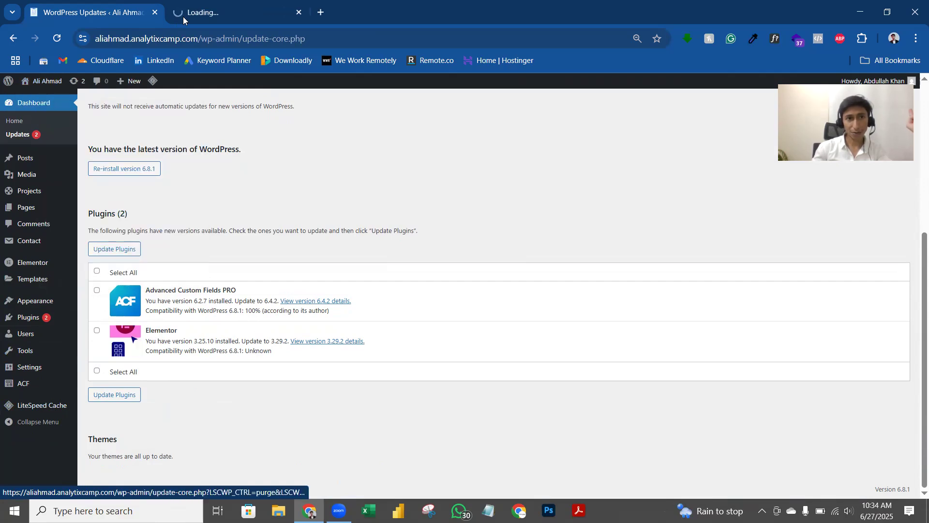
left_click(236, 21)
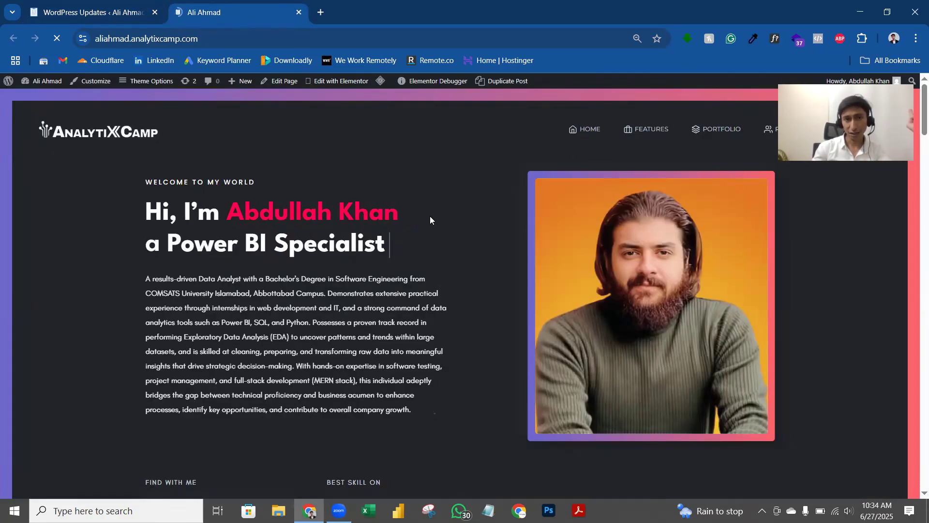
mouse_move(340, 82)
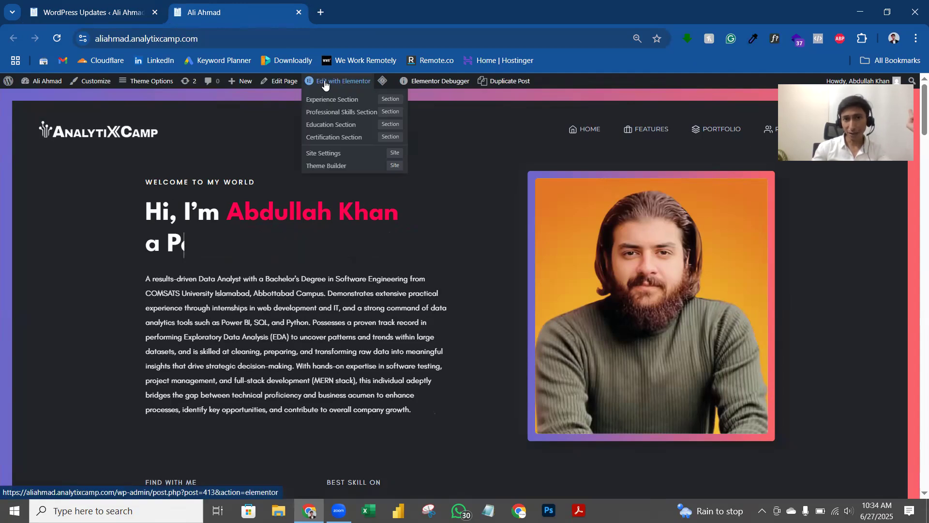
left_click(345, 85)
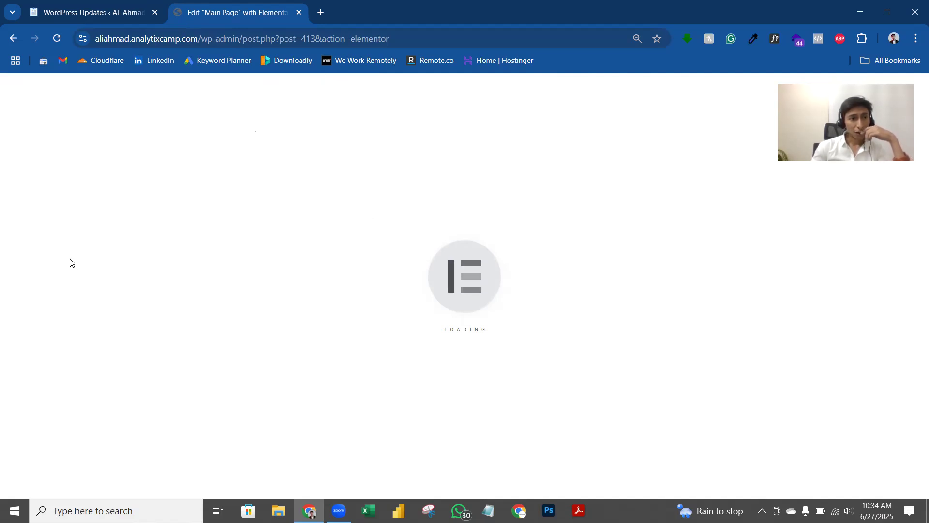
key("ctrl+w")
Step: Reinstall Elementor version 3.24.0 via Version Control rollback, then go to the Plugins page
mouse_move(54, 262)
left_click(99, 319)
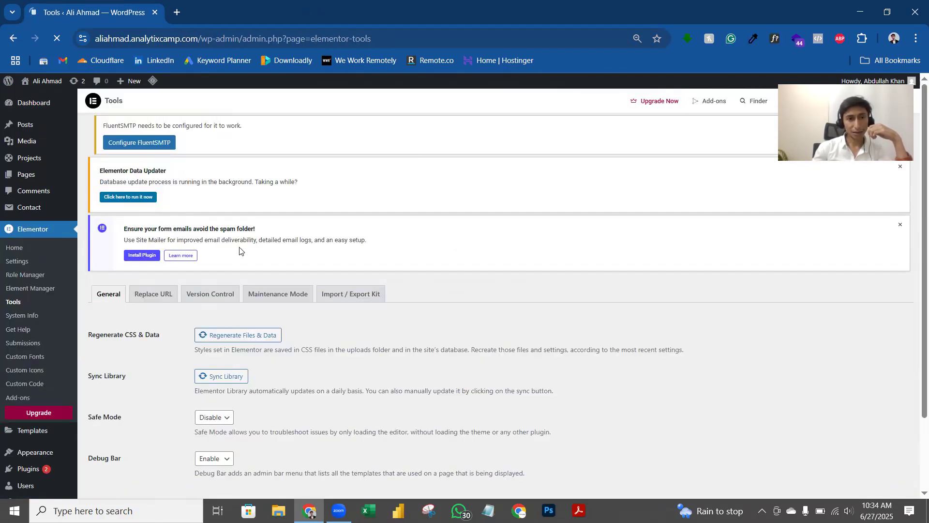
left_click(227, 310)
scroll(296, 206, "down", 2)
left_click(212, 301)
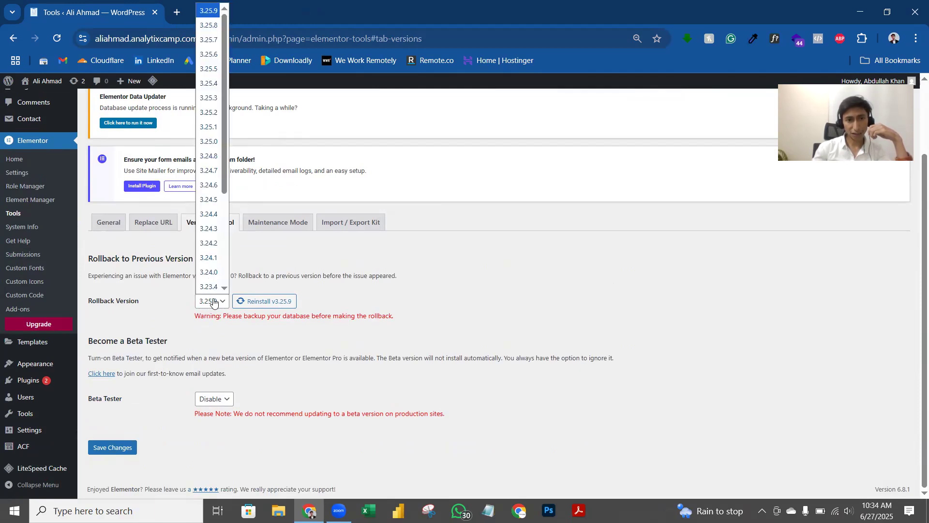
scroll(218, 232, "down", 2)
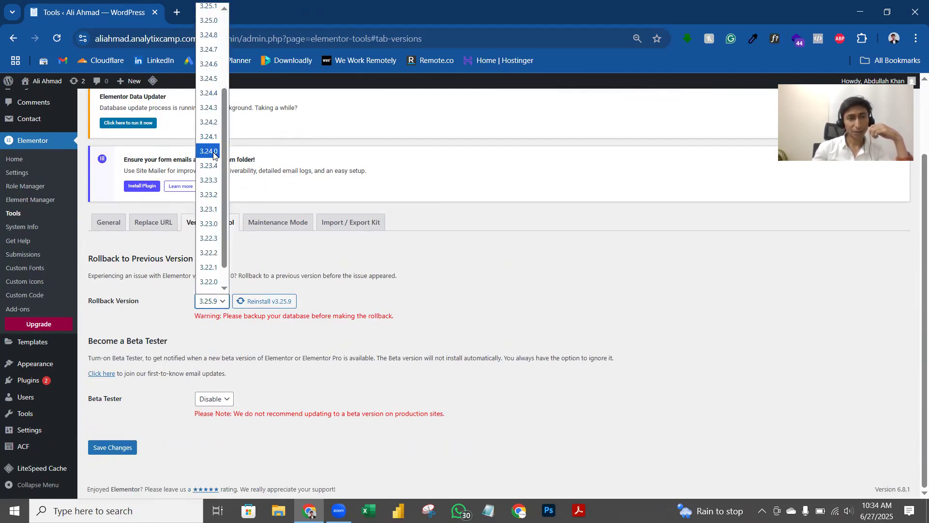
left_click(214, 152)
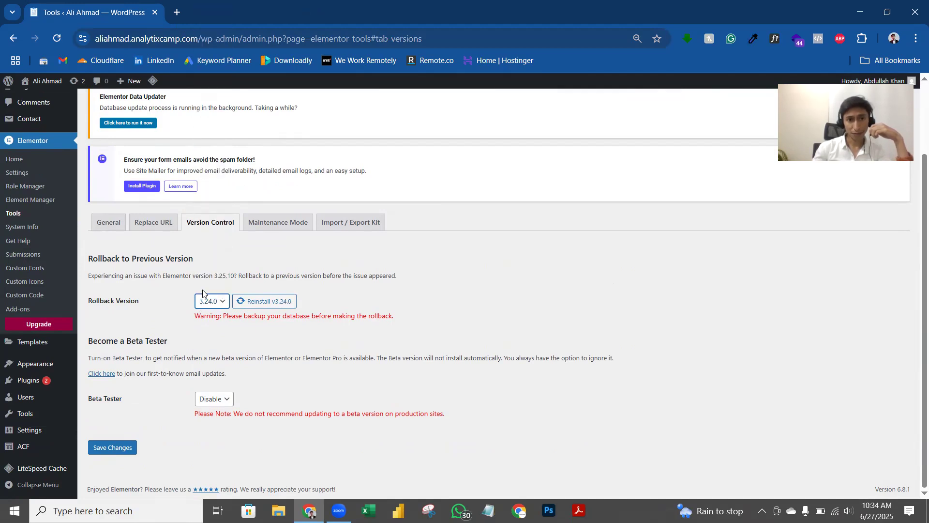
left_click(267, 304)
left_click(537, 312)
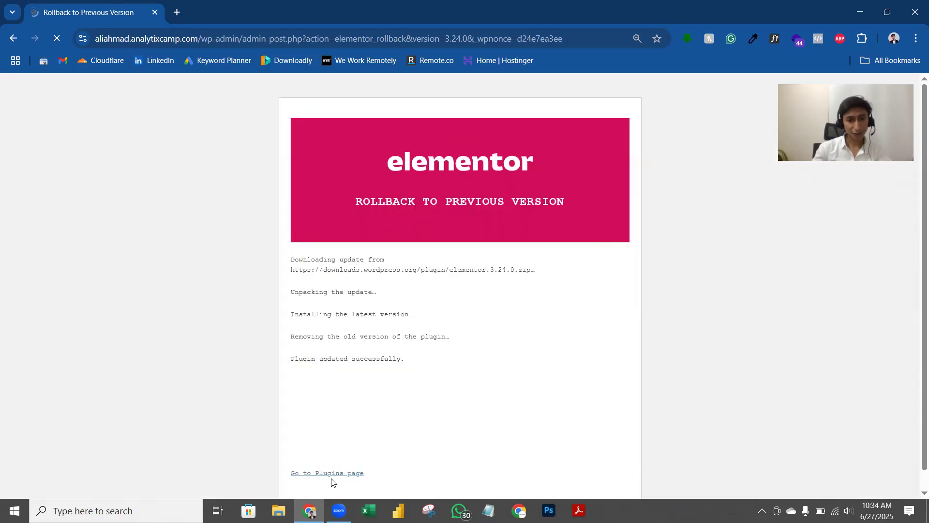
left_click(331, 474)
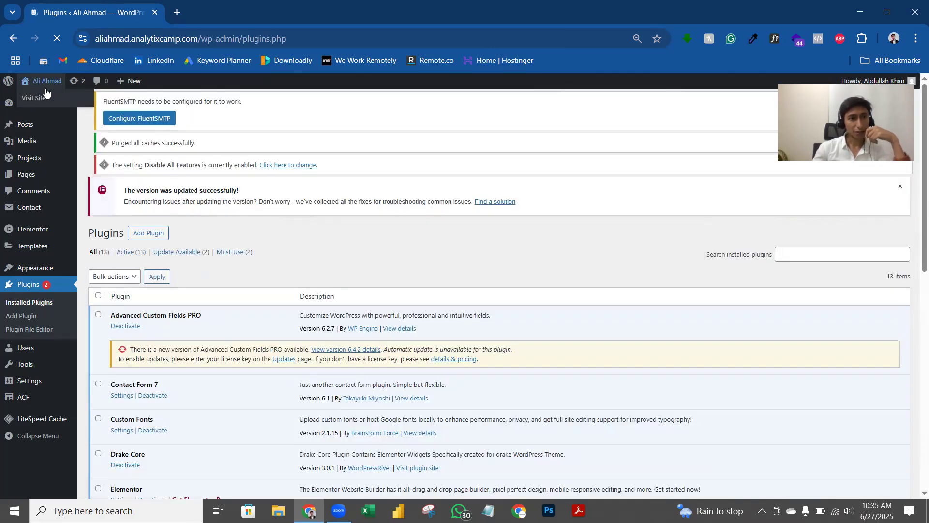
Step: Open the live site in a new tab, load Main Page in Elementor, then go back
right_click(38, 97)
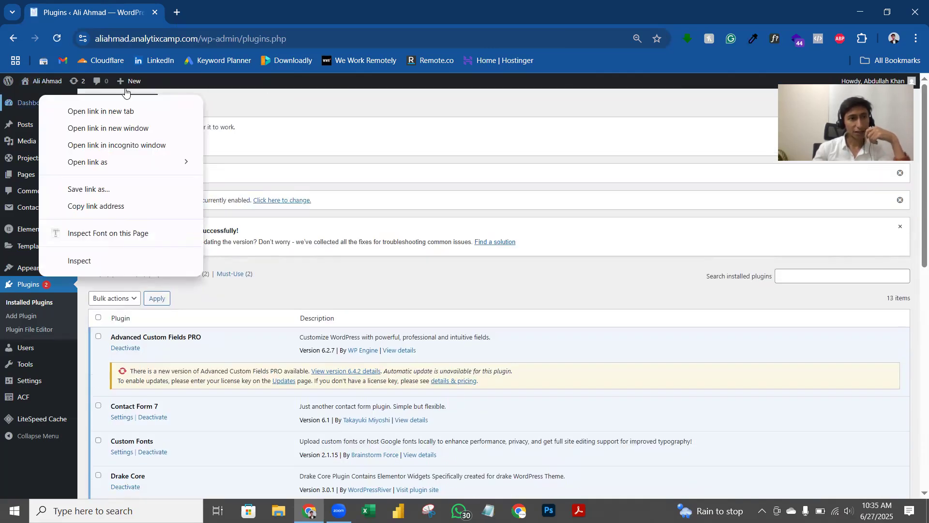
left_click(126, 91)
right_click(42, 101)
left_click(92, 113)
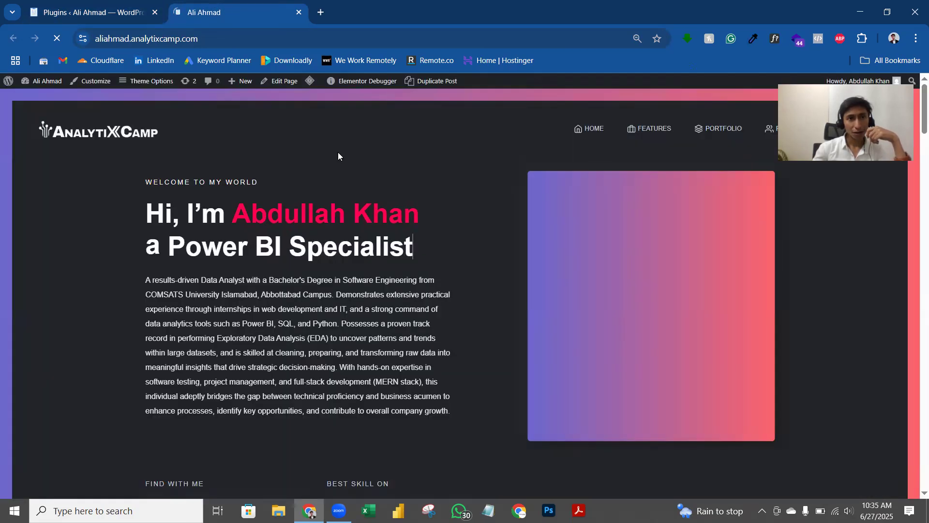
mouse_move(324, 86)
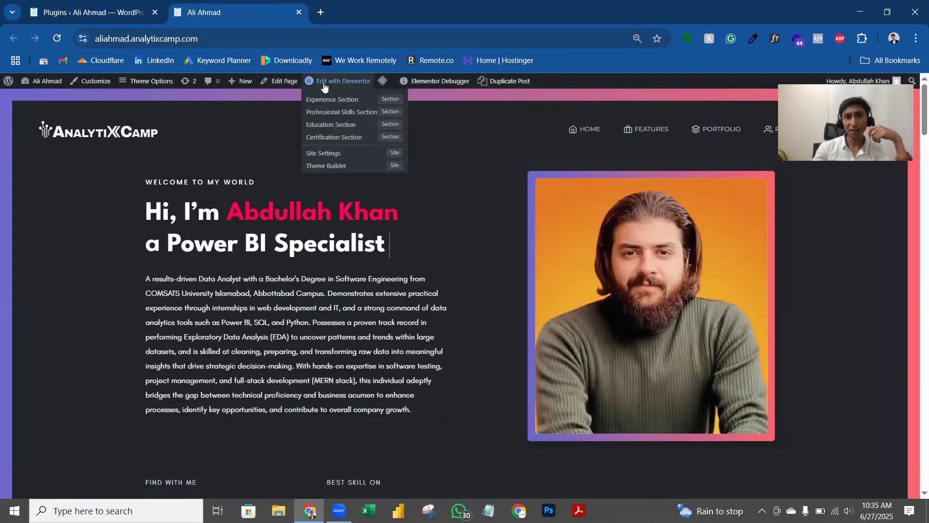
left_click(324, 86)
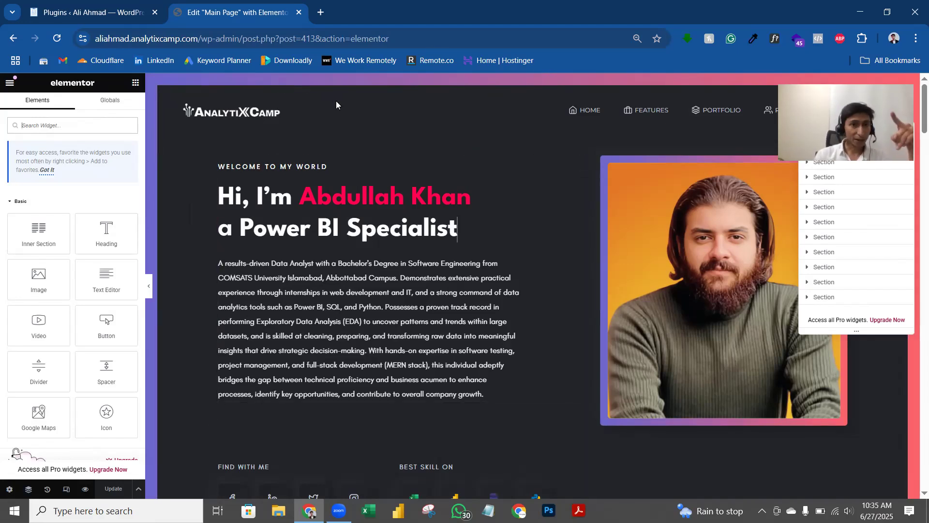
left_click(11, 38)
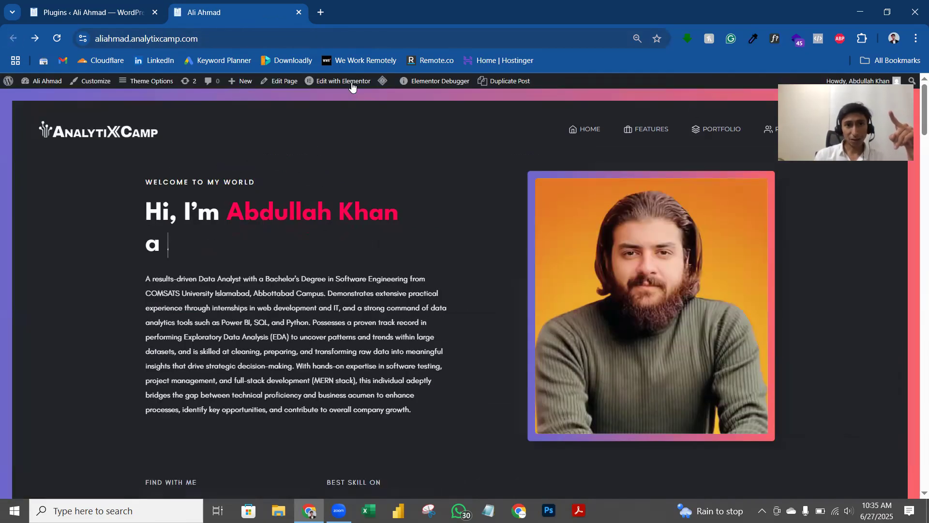
Step: Scroll down through the live portfolio site to review its sections
mouse_move(348, 104)
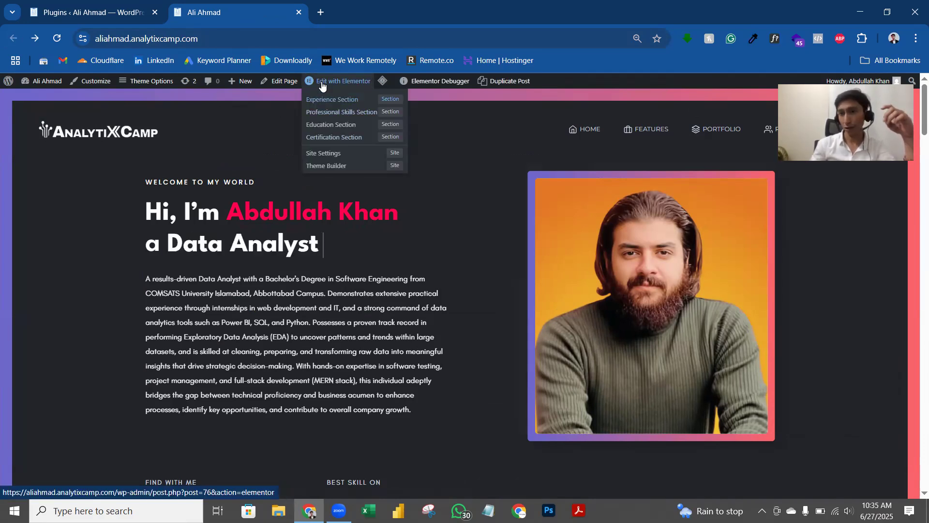
scroll(508, 165, "down", 1)
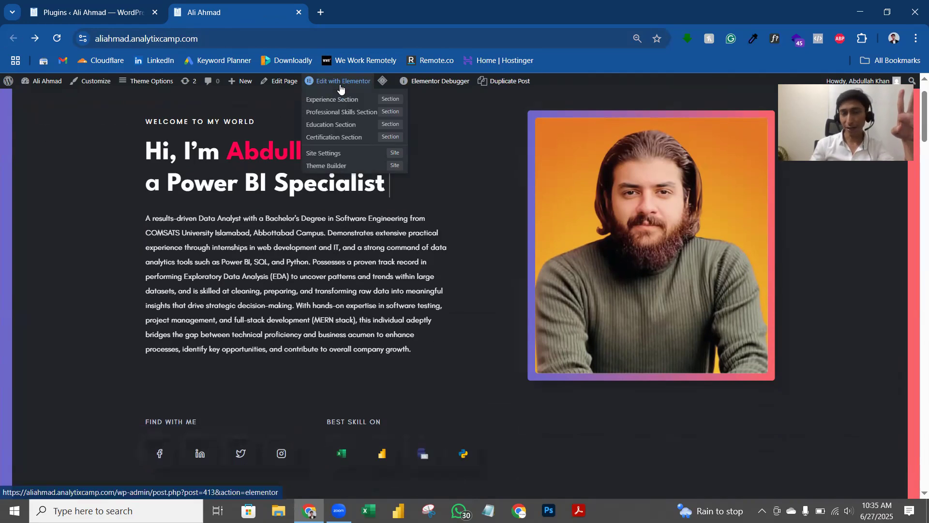
scroll(460, 145, "down", 8)
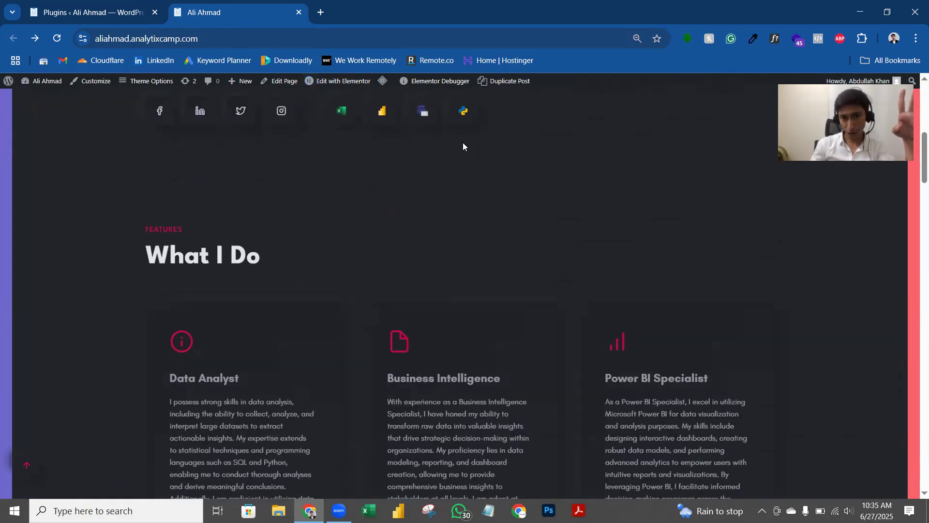
scroll(353, 179, "down", 15)
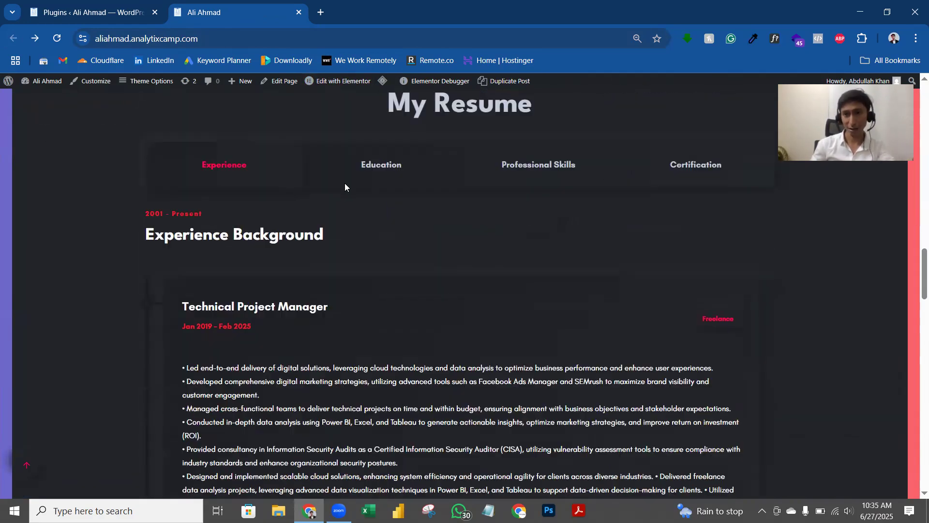
scroll(345, 182, "down", 20)
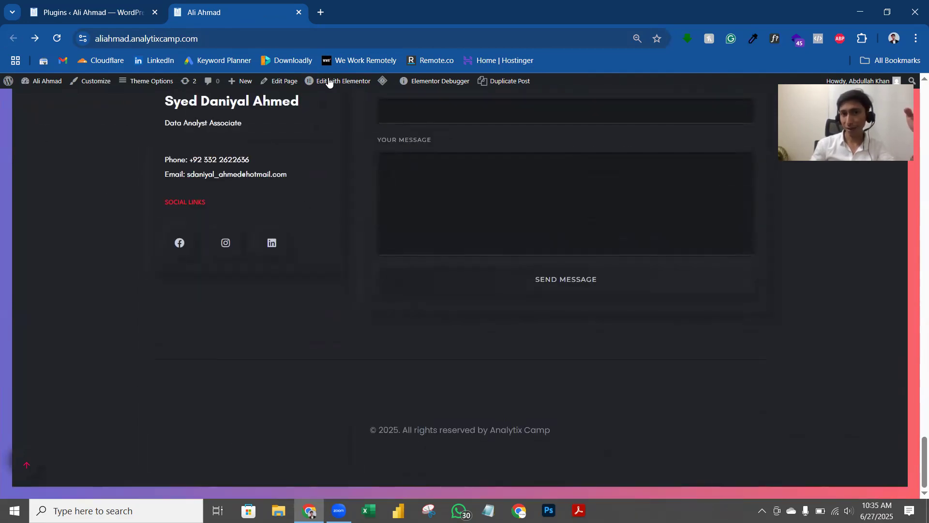
mouse_move(323, 83)
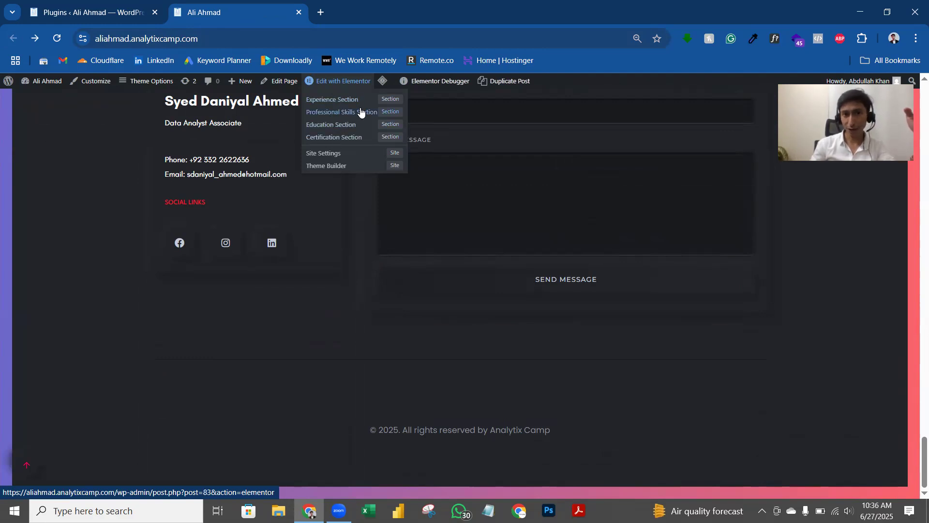
scroll(192, 121, "up", 15)
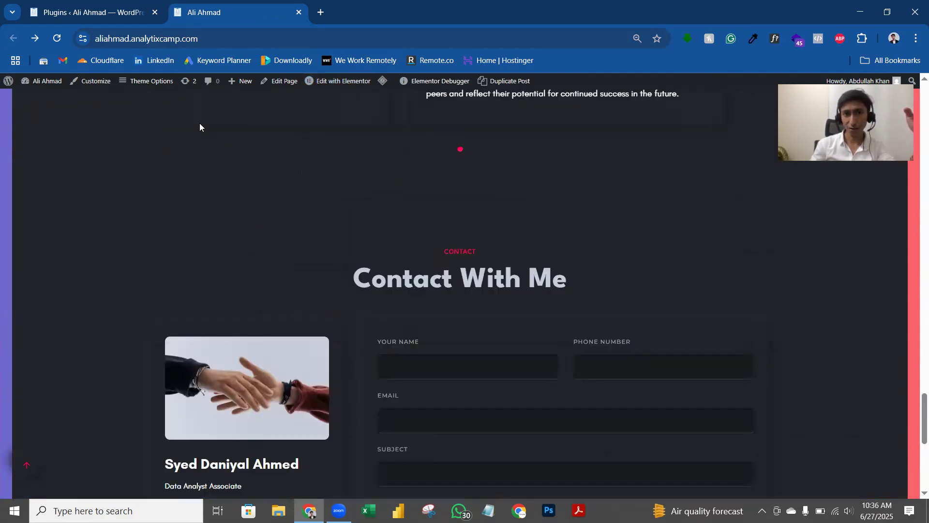
scroll(257, 162, "up", 2)
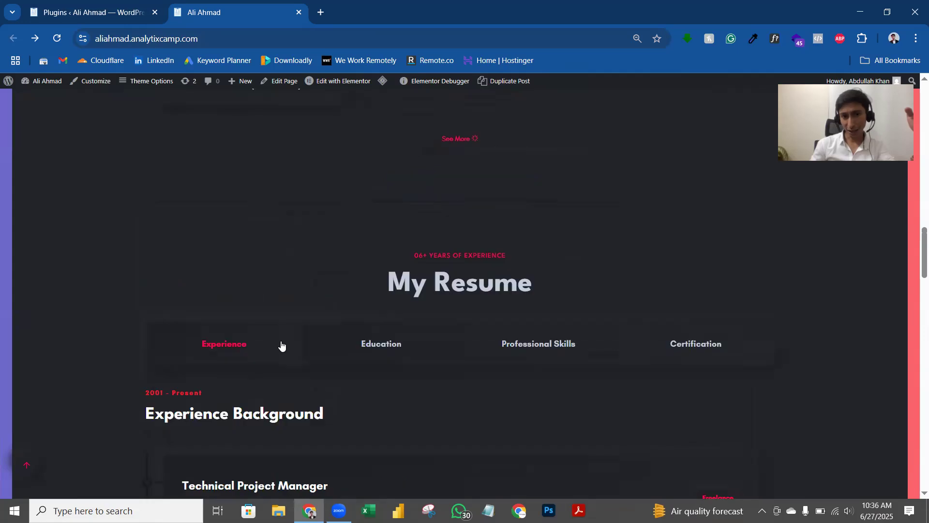
Step: View the Education, Professional Skills and Certification resume tabs, then open the Main Page in Elementor
left_click(385, 364)
left_click(508, 367)
left_click(674, 364)
scroll(601, 169, "down", 4)
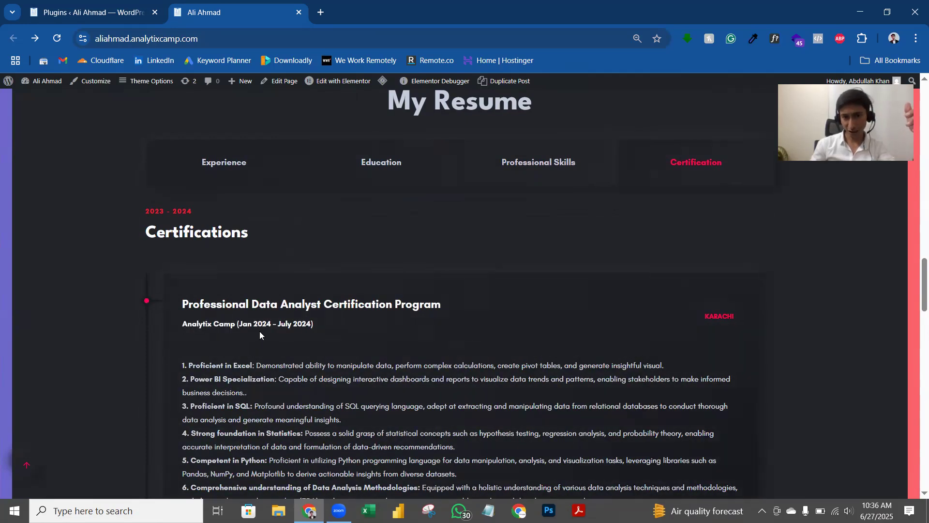
left_click(535, 180)
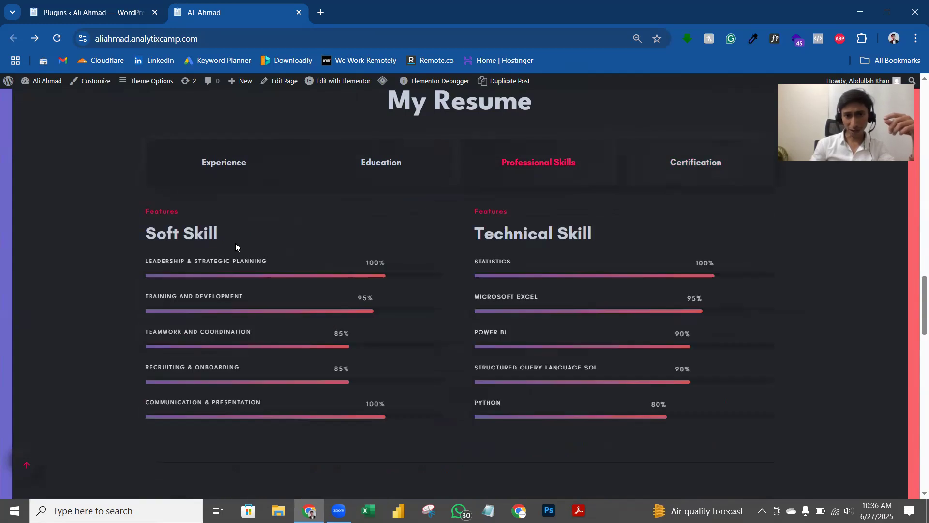
left_click(374, 166)
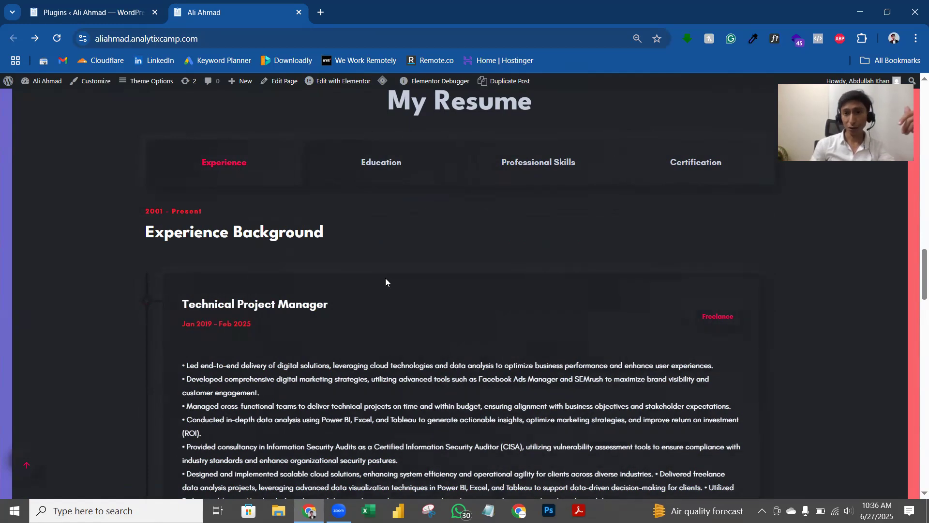
scroll(384, 277, "up", 20)
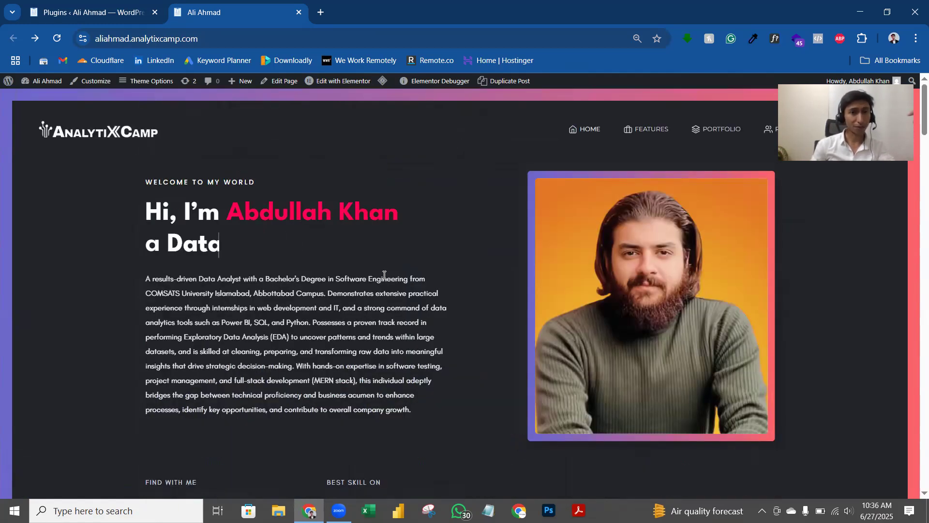
left_click(345, 86)
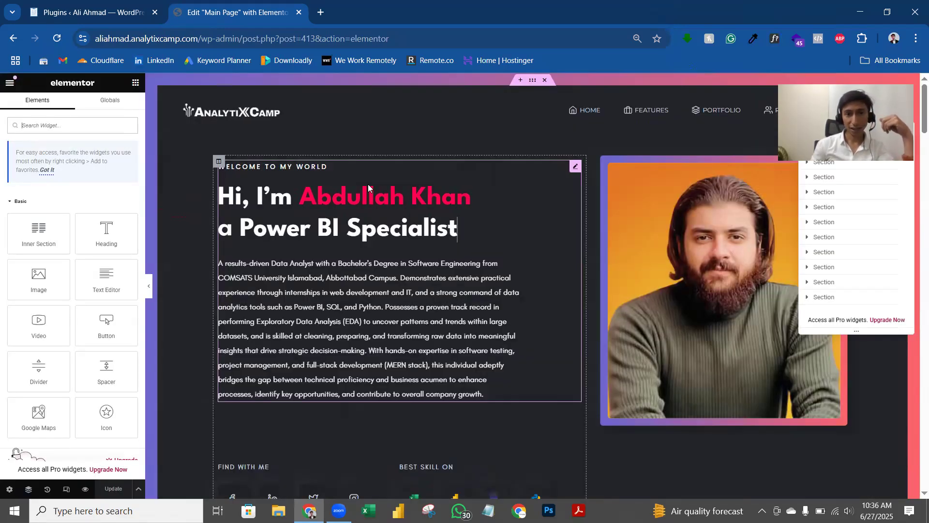
Step: In the About Me hero widget, replace the Name field with the new owner's name
left_click(303, 193)
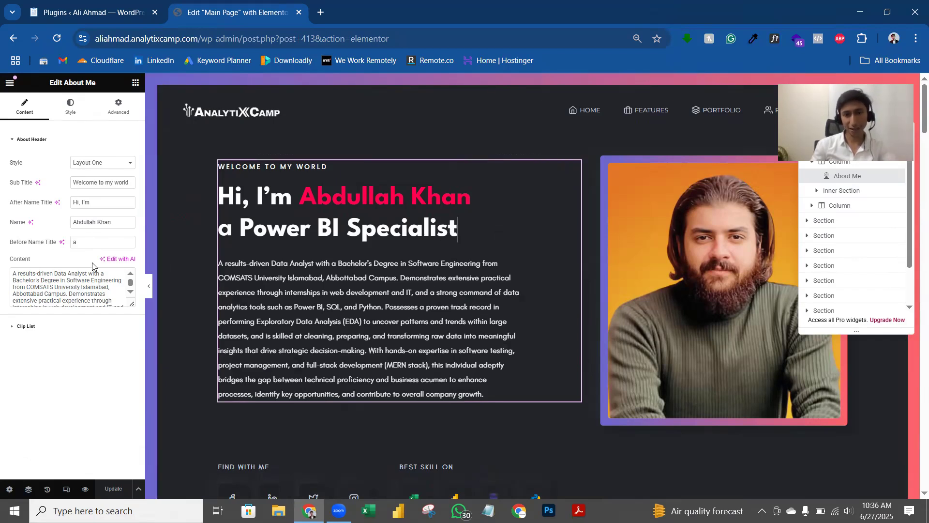
key("ctrl+0")
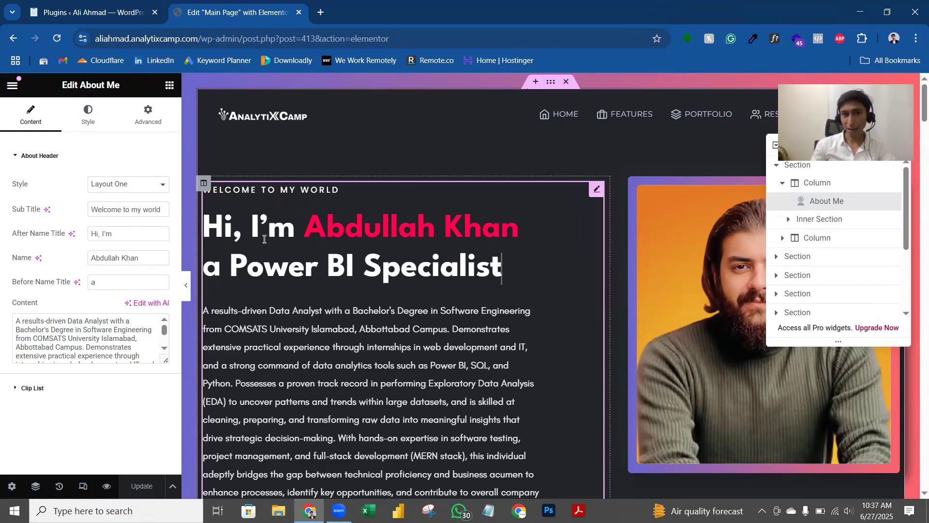
left_click(19, 261)
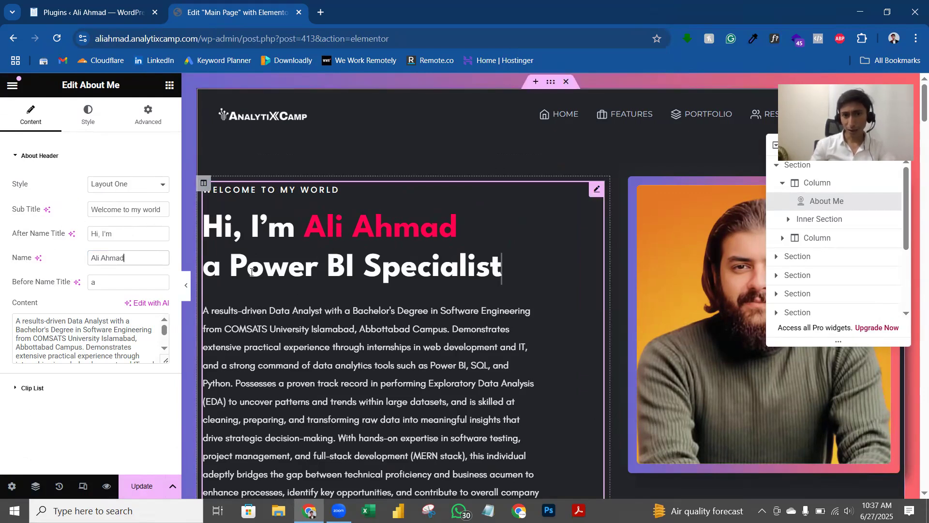
Step: Expand the Clip List of rotating job titles, then briefly switch windows
left_click(22, 388)
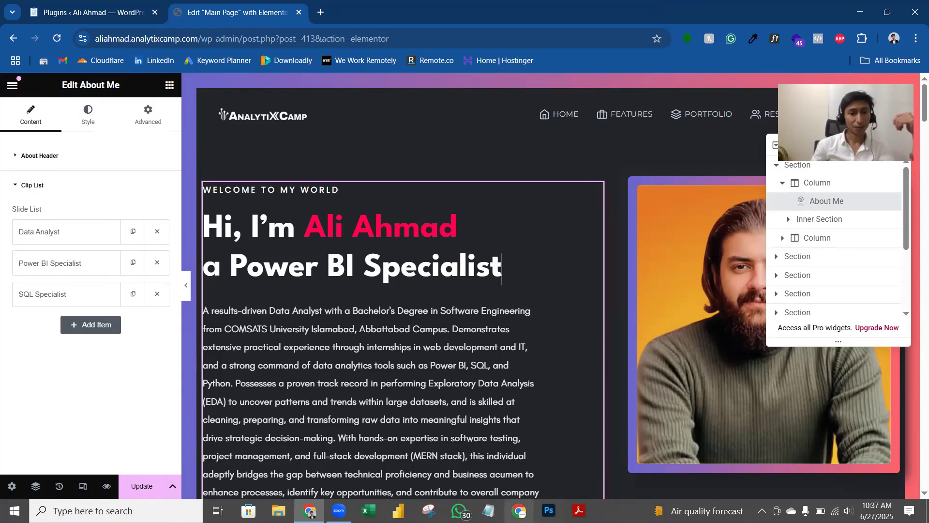
left_click(458, 510)
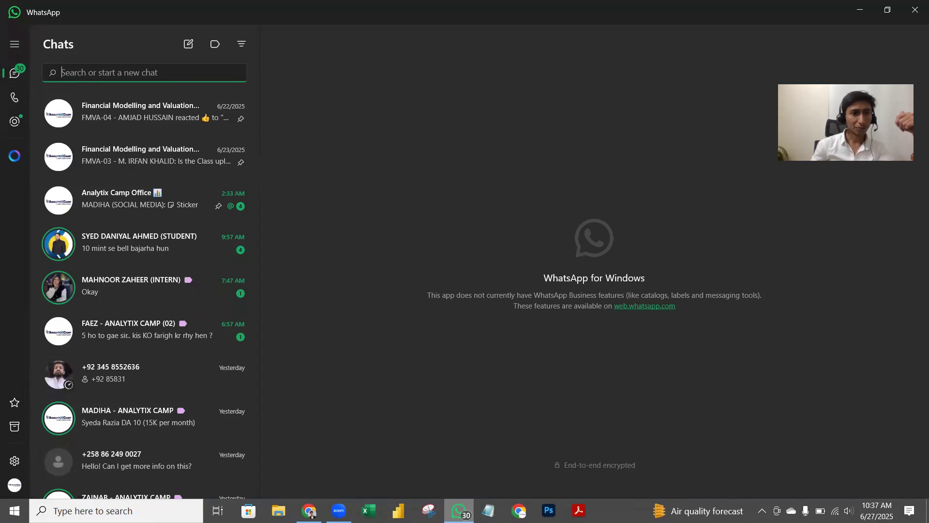
key("alt+Tab")
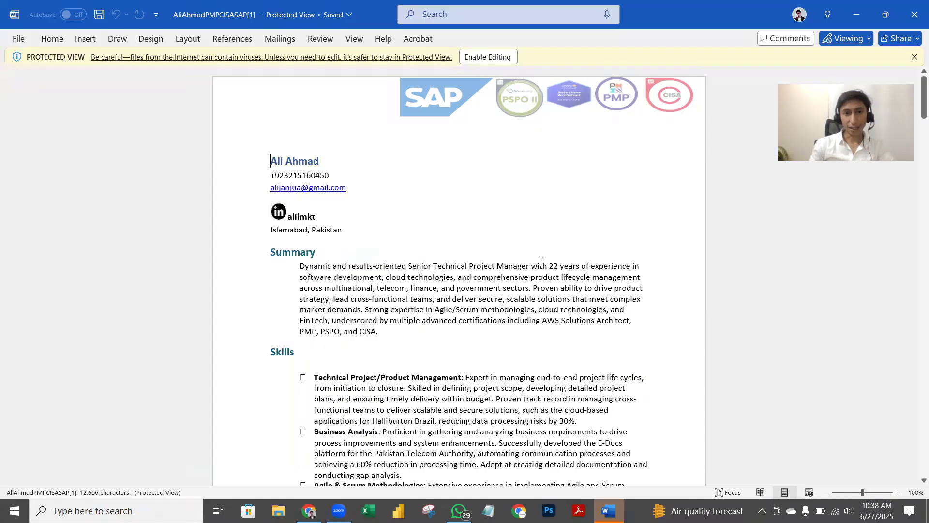
Step: Enable editing in the Word résumé and read its Skills and Professional Experience sections
left_click(488, 57)
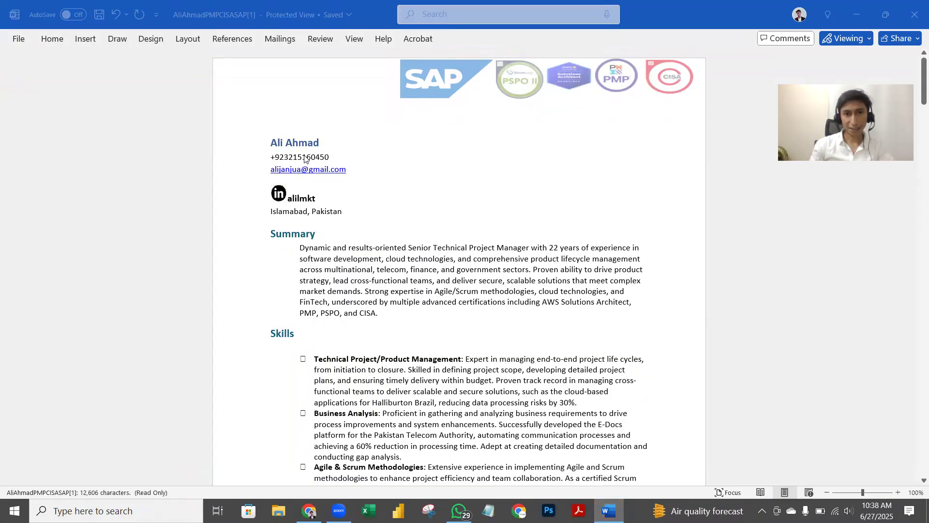
scroll(366, 200, "down", 6)
scroll(308, 149, "up", 2)
scroll(342, 224, "down", 3)
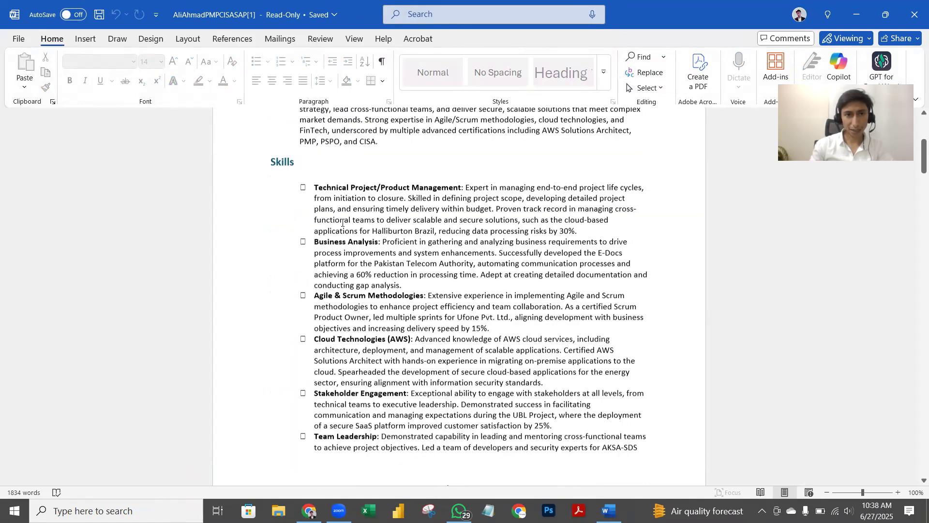
scroll(371, 297, "down", 3)
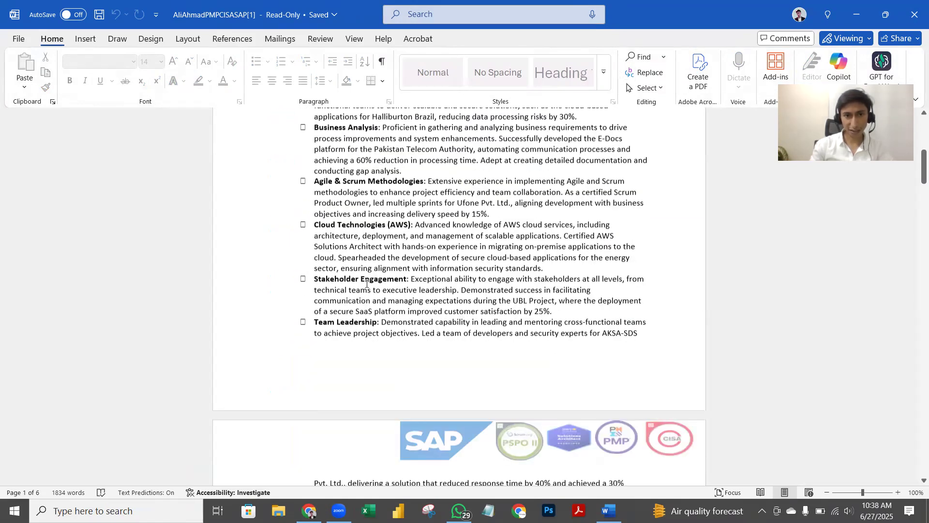
scroll(366, 281, "up", 8)
scroll(338, 194, "down", 3)
scroll(357, 203, "down", 15)
scroll(339, 179, "down", 1)
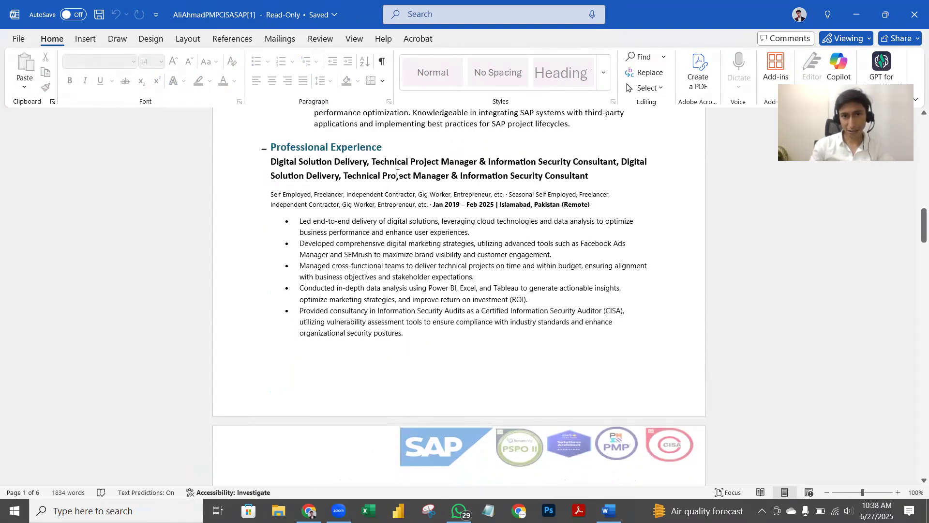
scroll(357, 194, "down", 20)
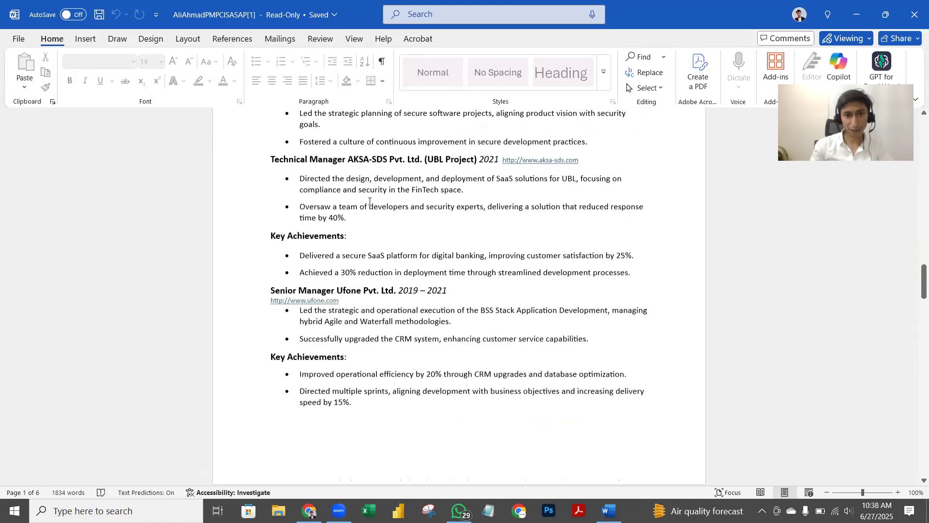
scroll(368, 204, "down", 7)
scroll(369, 205, "up", 5)
scroll(369, 205, "up", 15)
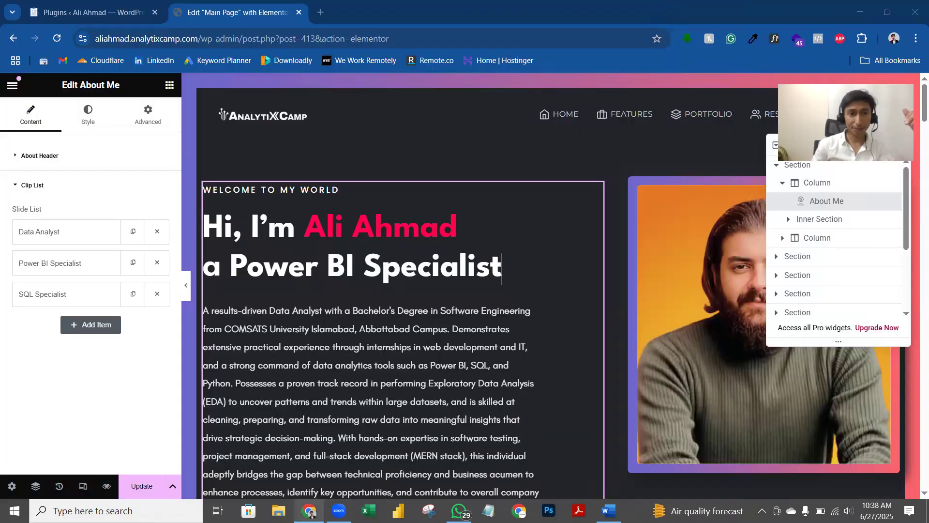
left_click(309, 511)
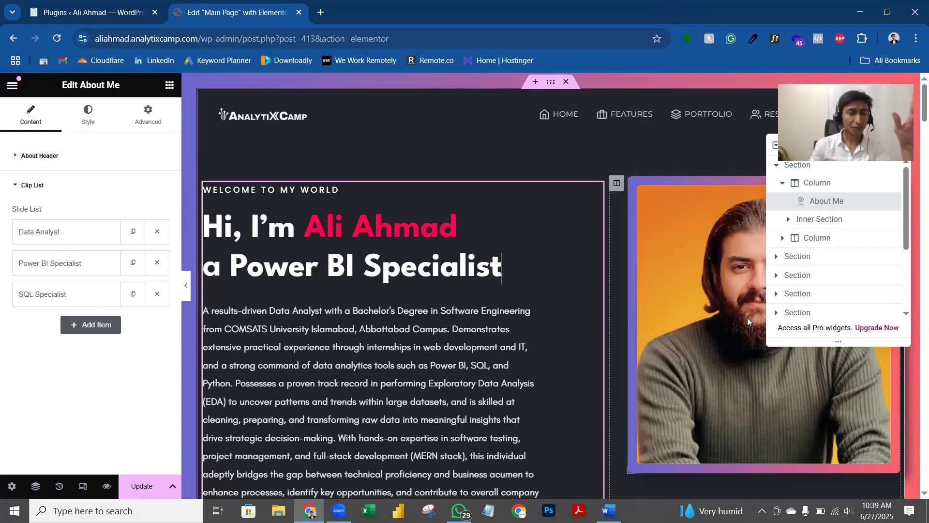
Step: Replace the Power BI Specialist title with 'Technical Project Manager' copied from the résumé
key("alt+Tab")
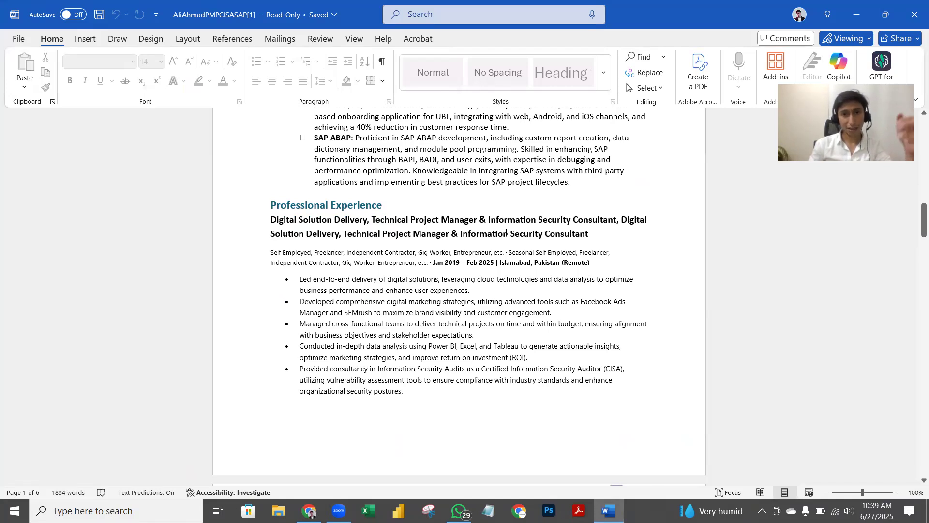
left_click_drag(373, 220, 462, 220)
key("ctrl+c")
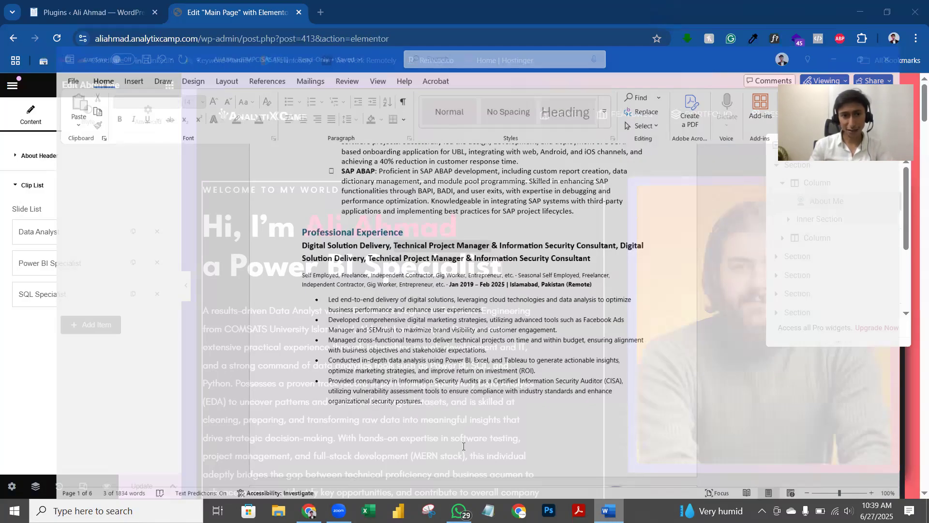
left_click(83, 272)
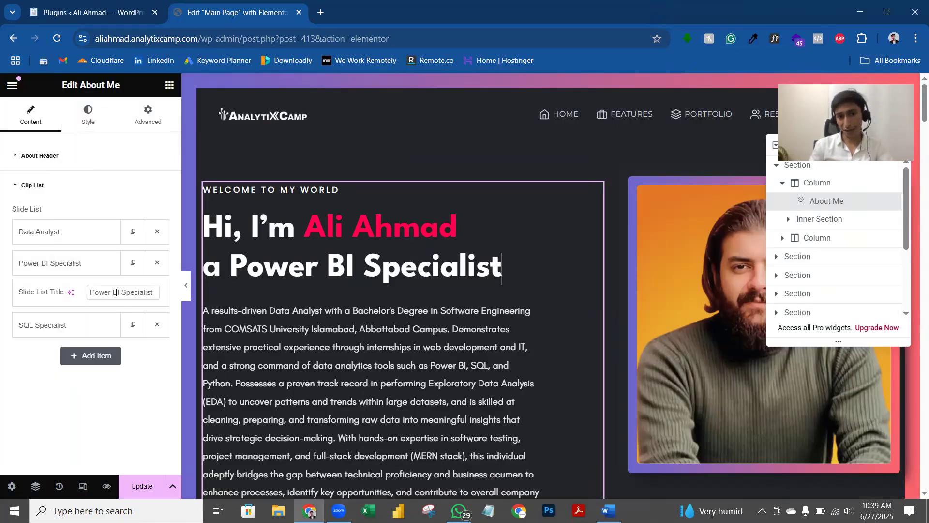
key("ctrl+a")
key("ctrl+v")
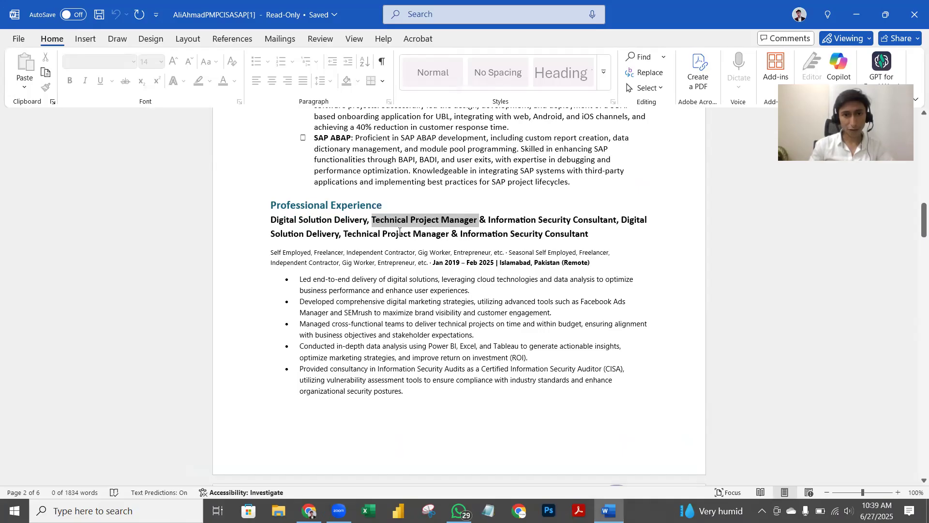
Step: Copy 'Business Technology Manager' from the résumé and paste it over the SQL Specialist title
scroll(399, 232, "down", 10)
scroll(395, 236, "down", 5)
scroll(334, 241, "down", 3)
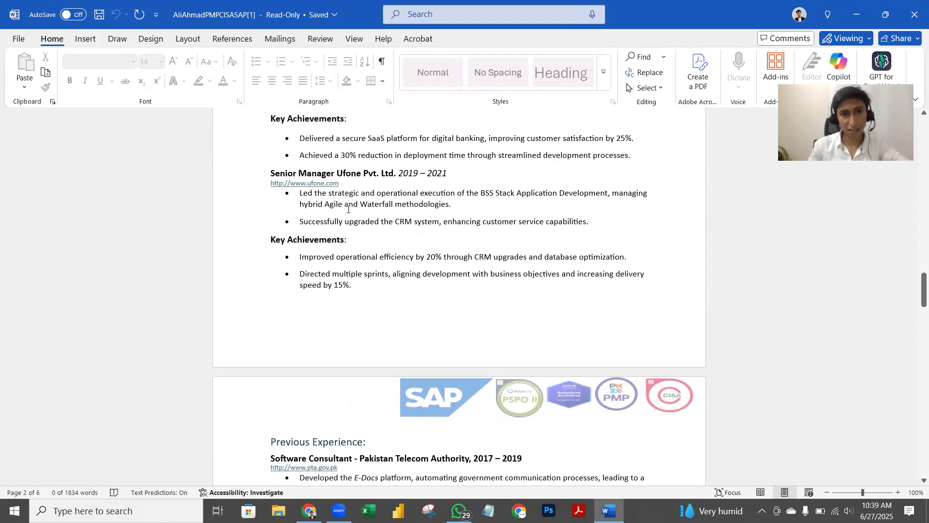
scroll(348, 209, "down", 5)
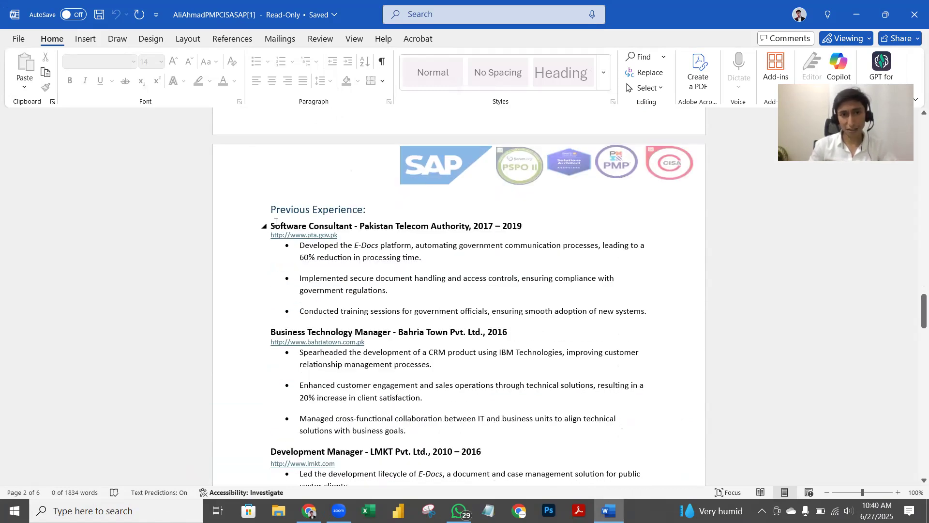
left_click_drag(279, 226, 353, 226)
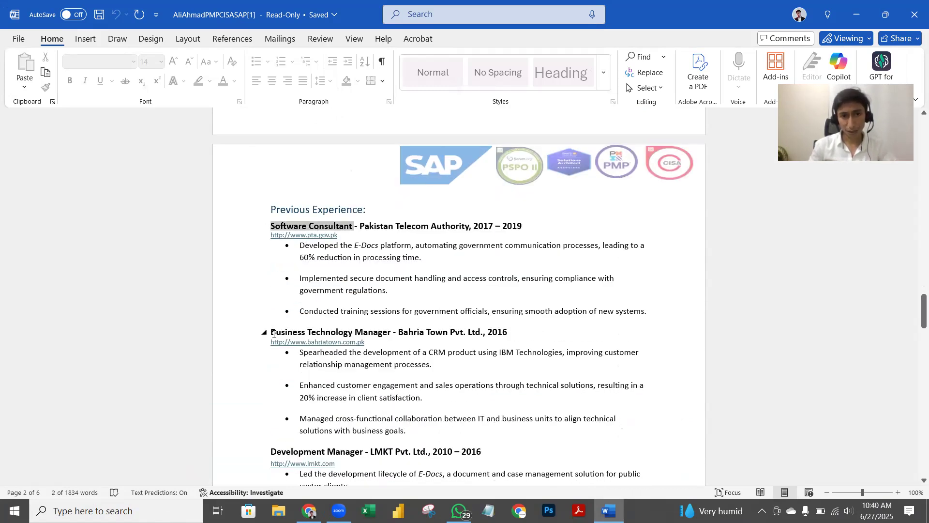
left_click_drag(271, 332, 351, 332)
key("ctrl+c")
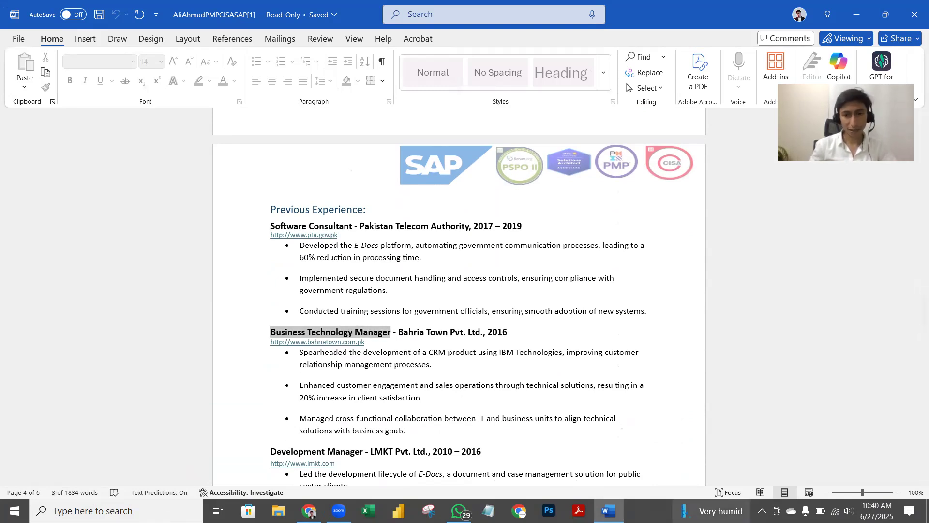
key("alt+Tab")
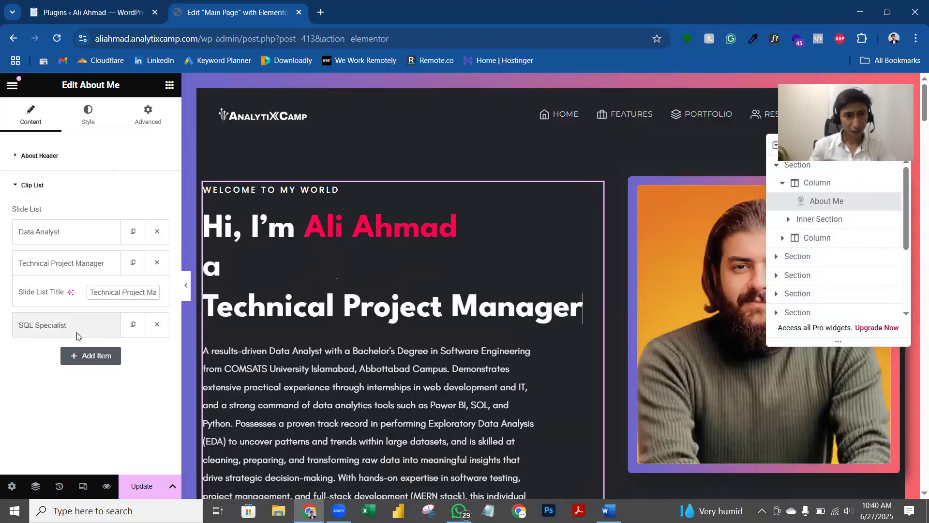
left_click(79, 335)
left_click_drag(89, 324, 198, 327)
key("ctrl+v")
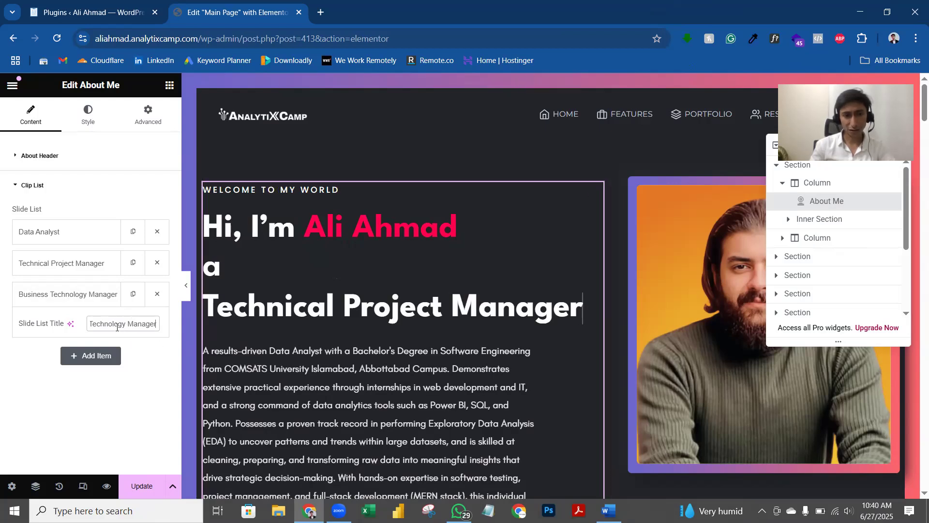
Step: Retype the third rotating title as 'Software Manager' and zoom the editor out
triple_click(154, 327)
type("Sof")
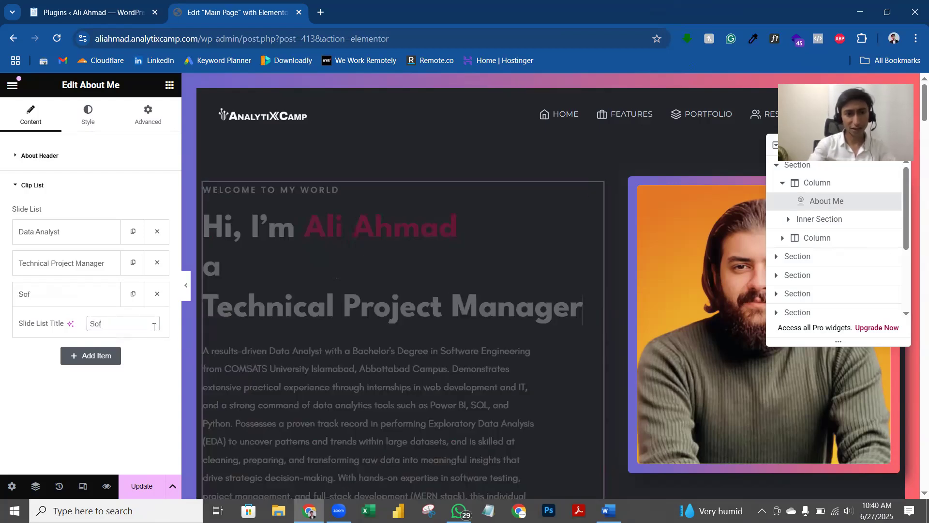
type("tware Manager")
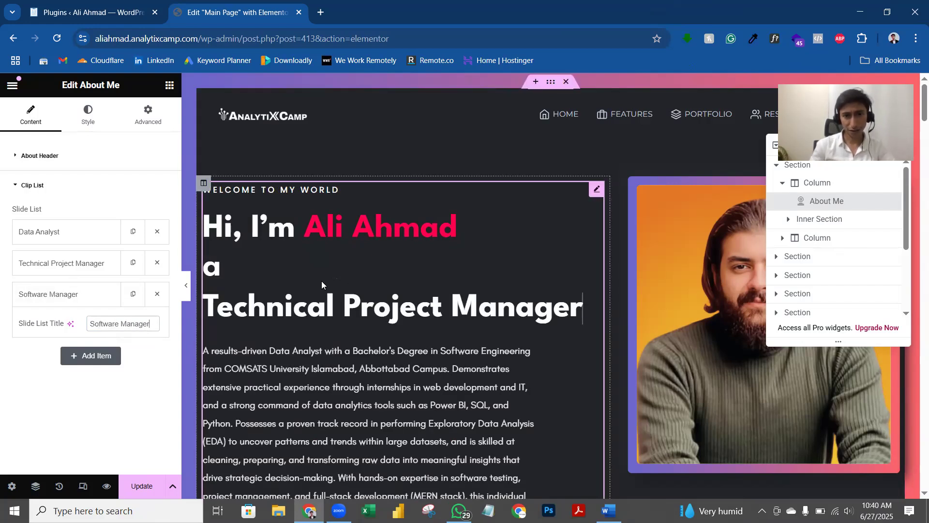
left_click(86, 263)
key("ctrl+minus")
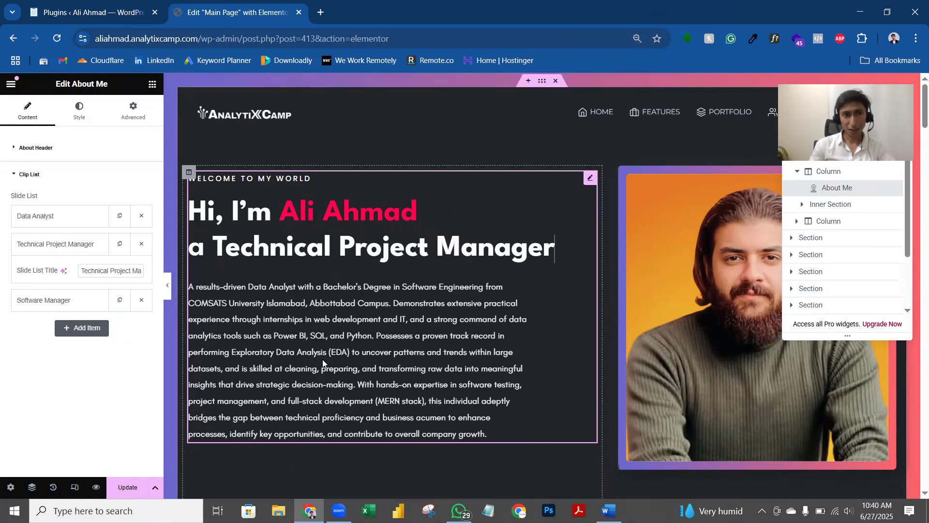
left_click(63, 154)
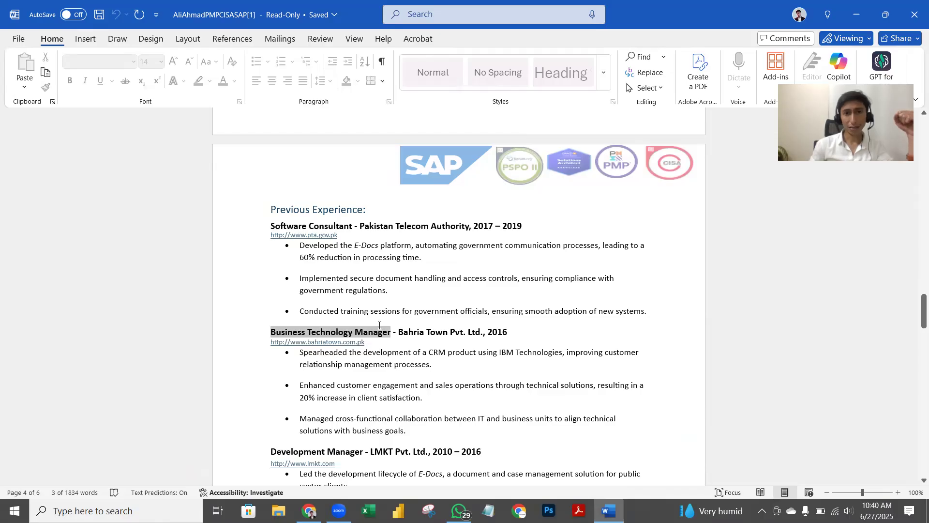
Step: Paste the résumé Summary into the About Me Content, then undo to keep the original intro
scroll(376, 328, "up", 15)
scroll(376, 329, "up", 15)
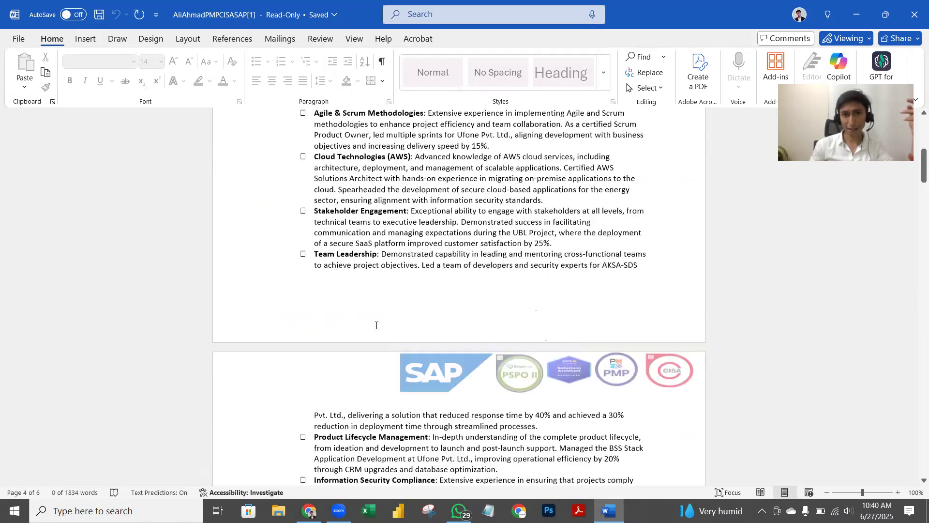
left_click(305, 314)
left_click_drag(305, 314, 399, 382)
key("ctrl+c")
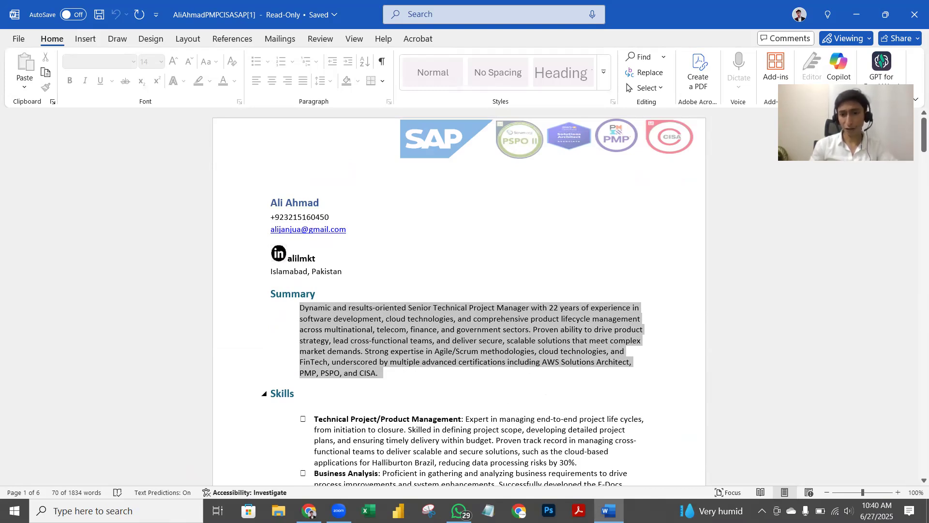
key("alt+Tab")
key("ctrl+a")
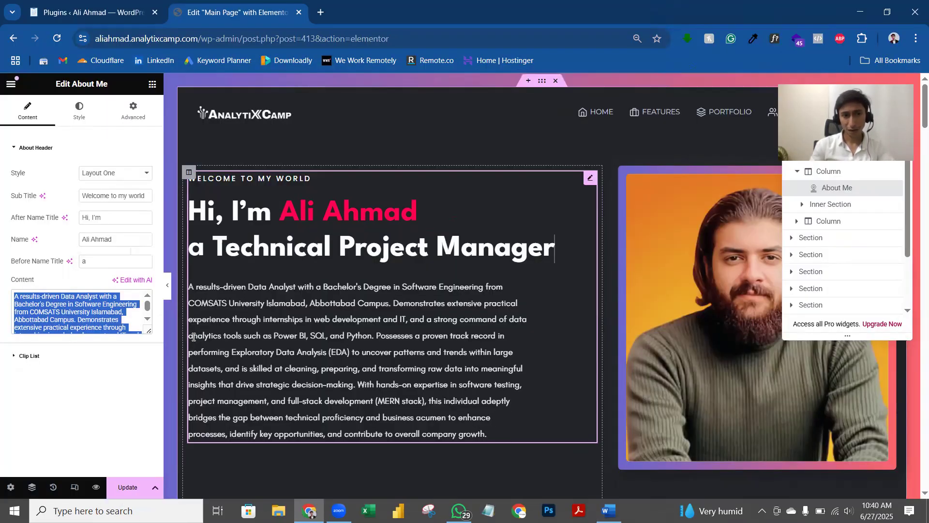
key("ctrl+v")
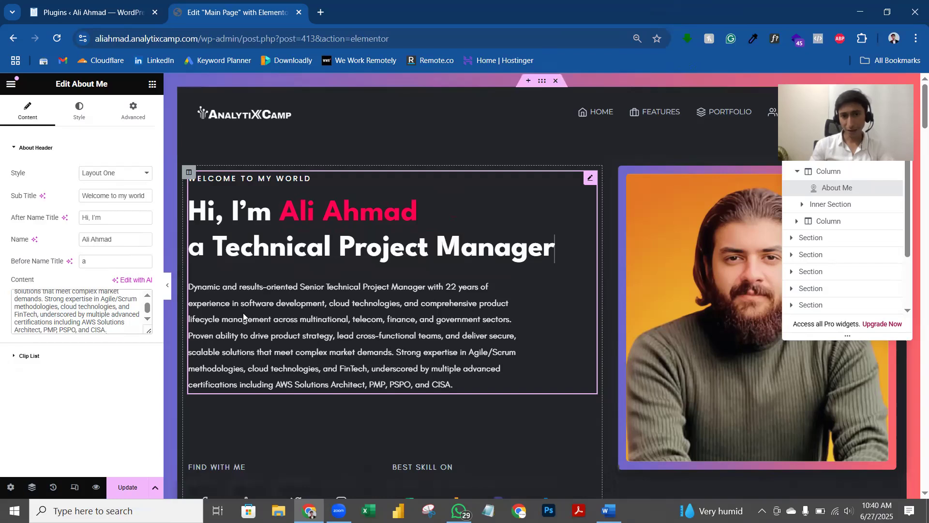
key("ctrl+z")
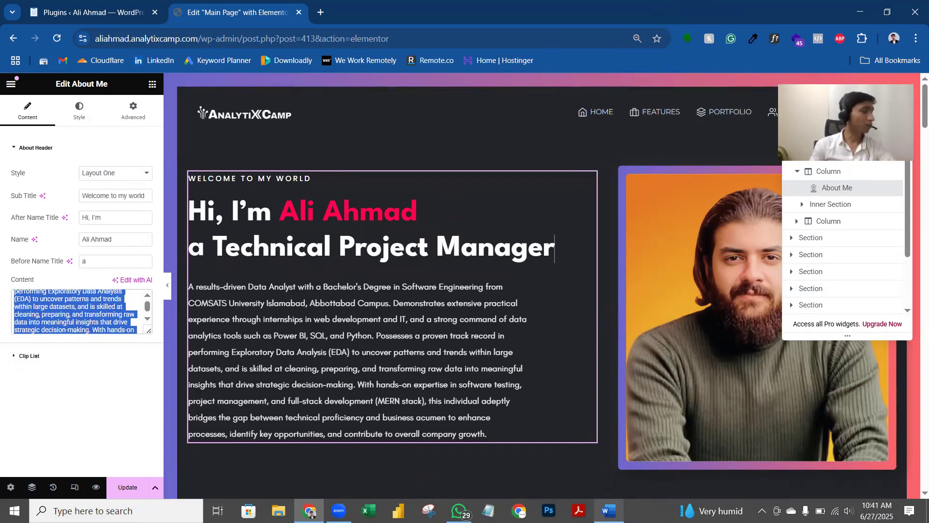
Step: Copy the Professional Experience text from 'Digital Solution Delivery' onward in the Word résumé
left_click(609, 511)
scroll(326, 324, "down", 6)
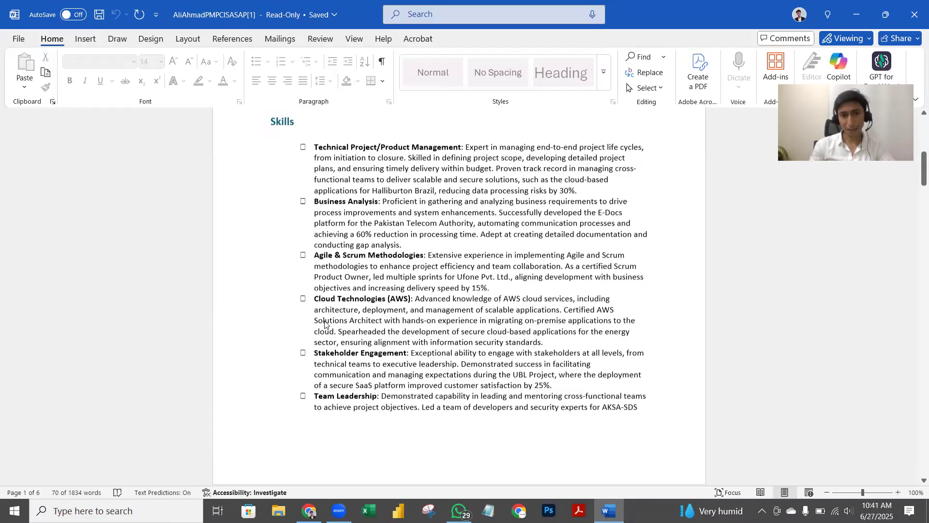
scroll(325, 320, "down", 15)
left_click_drag(271, 195, 499, 141)
left_click(309, 510)
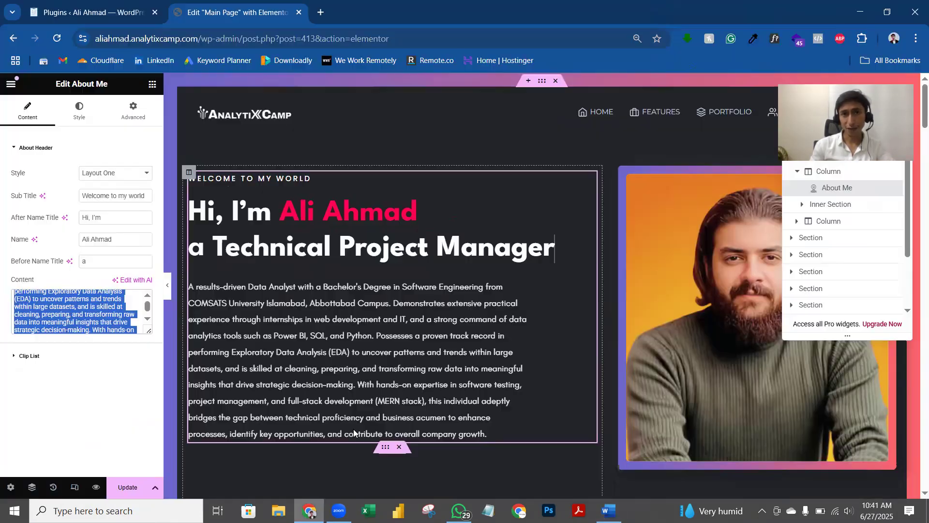
Step: Open ChatGPT in a new tab and paste the résumé experience into the prompt
left_click(320, 10)
type("chatgpt.com/?model=auto")
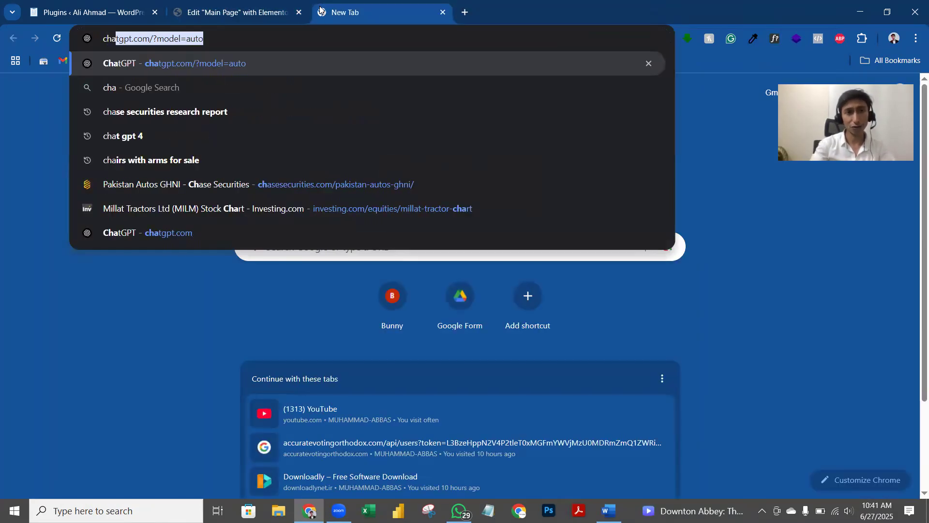
key("Return")
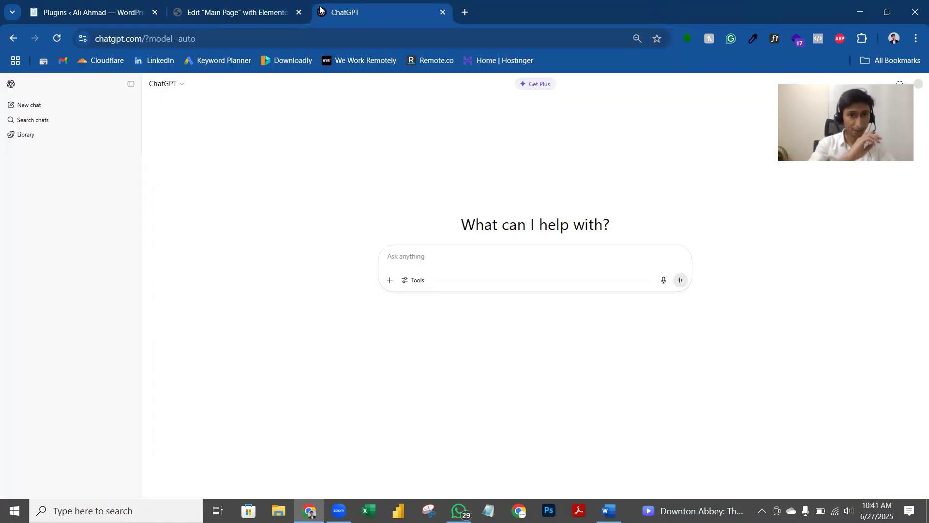
key("ctrl+v")
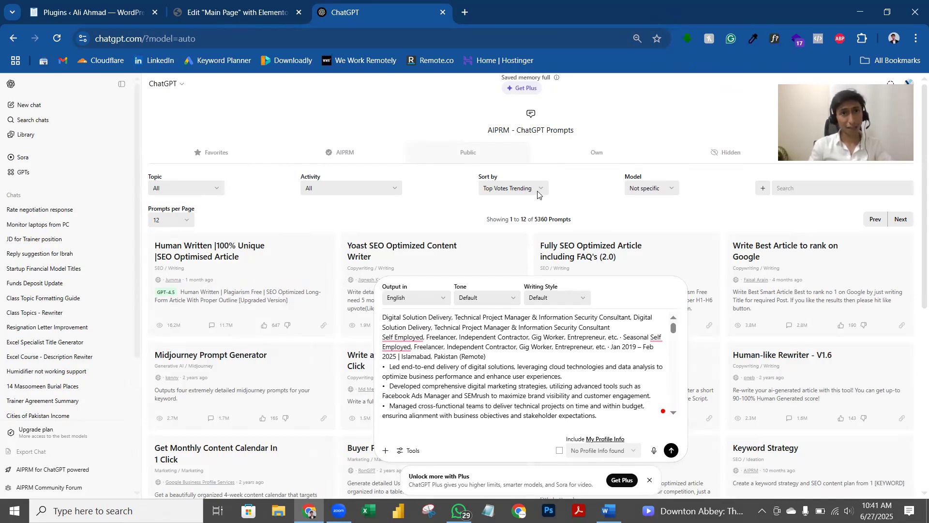
Step: Review the pasted experience in the ChatGPT prompt, then return to the Elementor tab
left_click(228, 7)
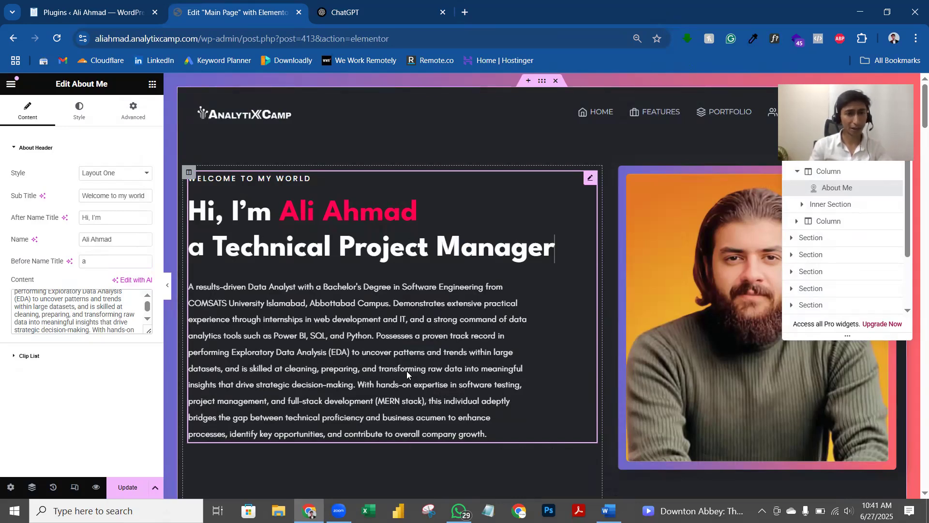
left_click(392, 8)
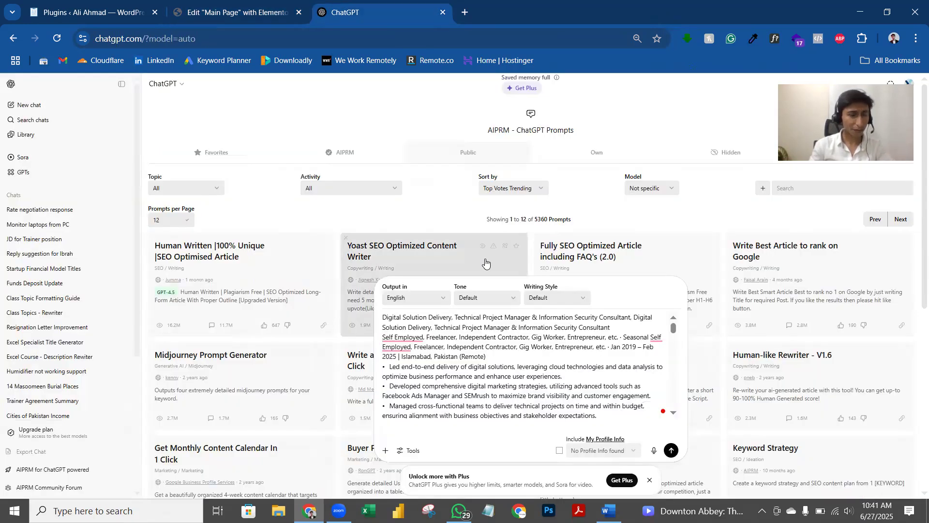
scroll(573, 361, "down", 5)
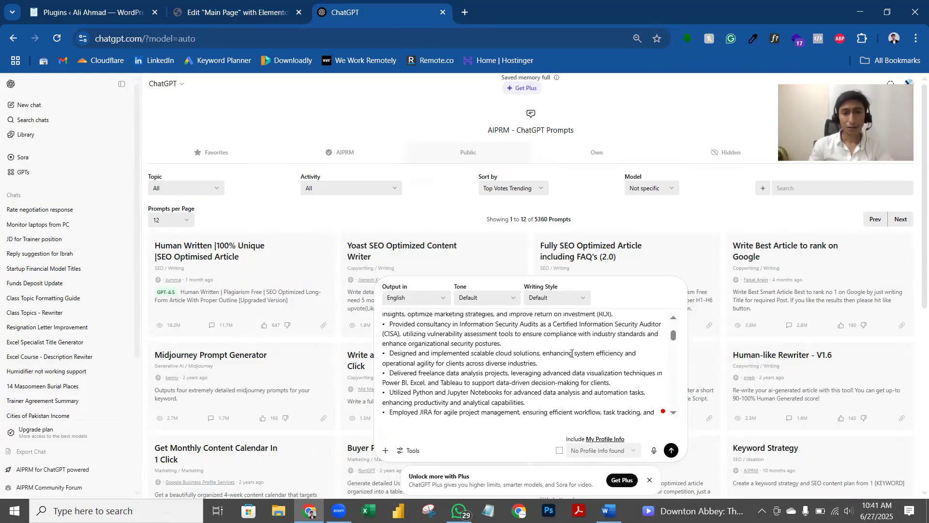
scroll(581, 373, "down", 5)
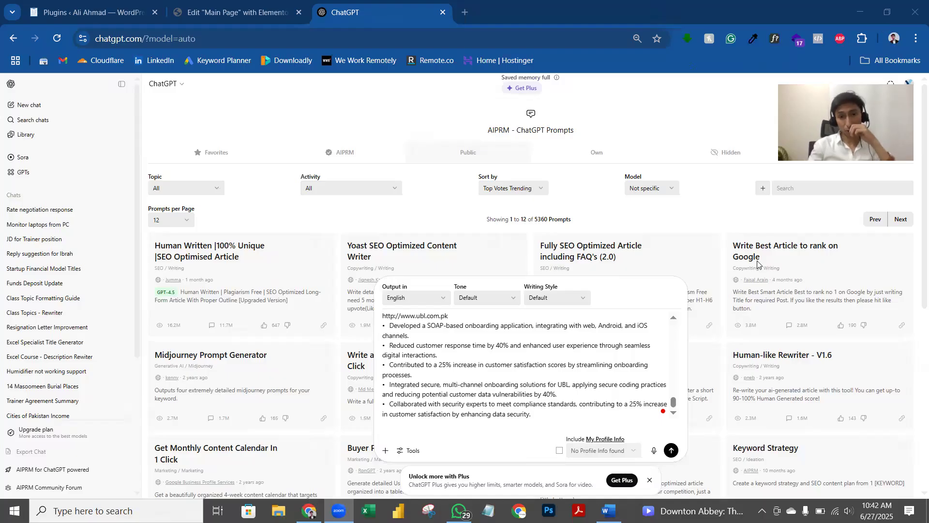
scroll(546, 411, "down", 4)
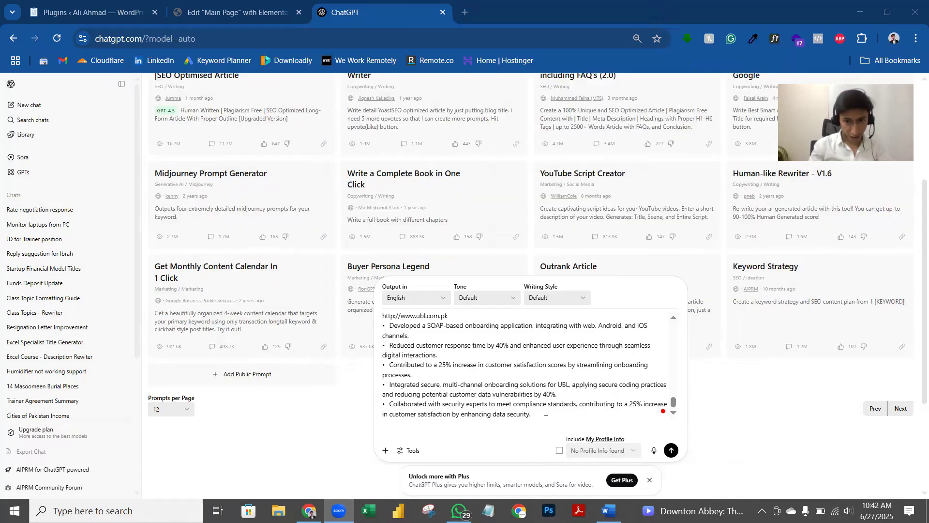
left_click(546, 412)
scroll(571, 416, "up", 5)
scroll(583, 420, "down", 8)
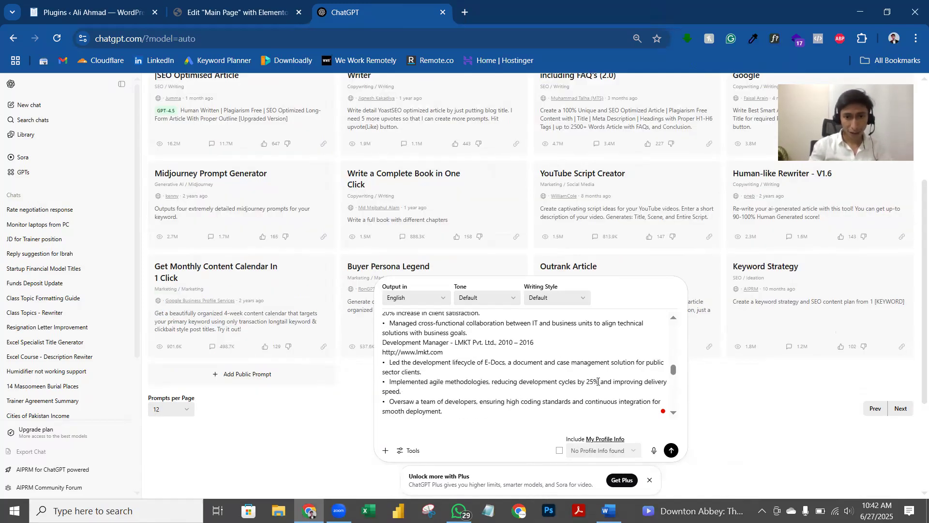
scroll(488, 422, "up", 3)
scroll(668, 411, "down", 4)
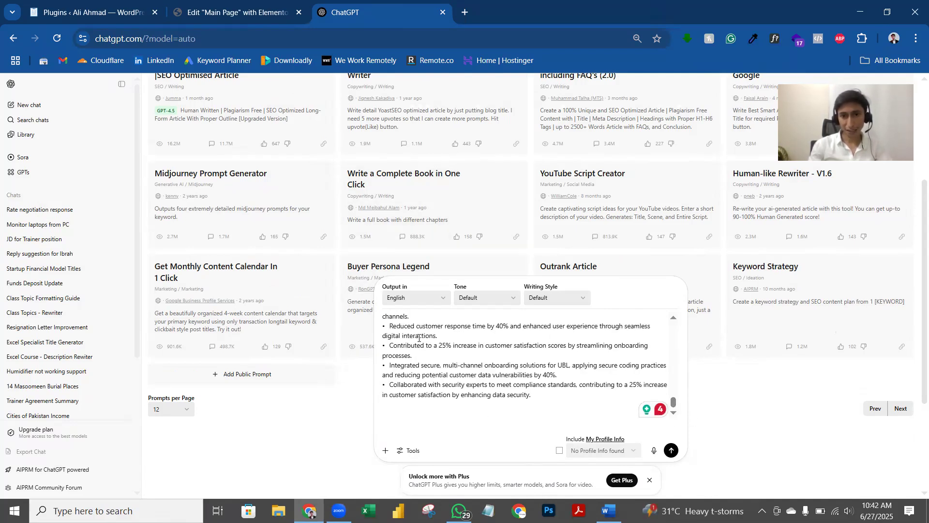
key("ctrl+shift+Tab")
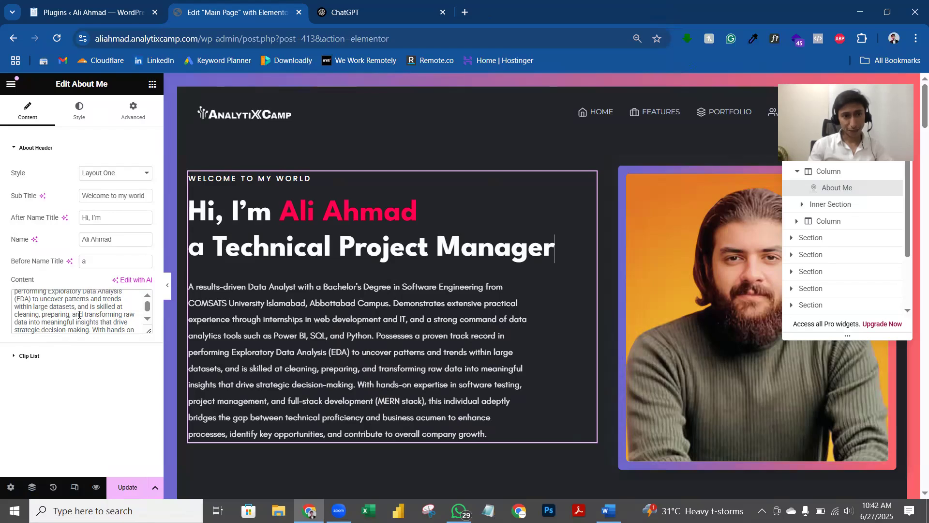
Step: Copy the About Me Content text from Elementor into the ChatGPT prompt
left_click(79, 315)
key("ctrl+a")
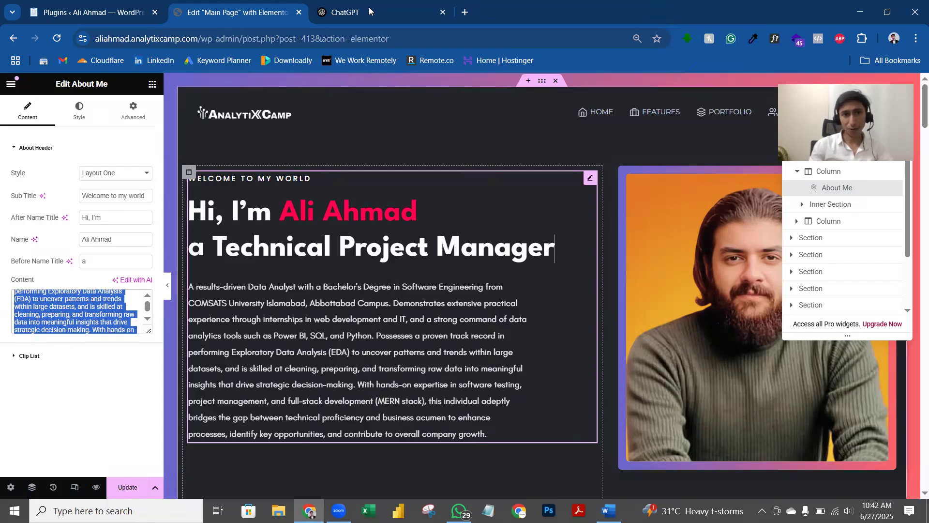
left_click(369, 9)
scroll(535, 432, "down", 3)
type("A results-driven Data Analyst with a Bachelor's Degree in Software Engineering from COMSATS University Islamabad, Abbottabad Campus. Demonstrates extensive practical experience through internships in web development and IT, and a strong command of data analysis tools such as Power BI, SQL, and Python. Possesses a proven track record in performing Exploratory Data Analysis (EDA) to uncover patterns and trends within large datasets, and is skilled at cleaning, preparing, and transforming raw data into meaningful insights that drive strategic decision-making. With hands-on expertise in software testing, project management, and full-stack development (MERN stack), this individual adeptly bridges the gap between technical proficiency and business acumen to enhance processes, identify key opportunities, and contribute to overall company growth.")
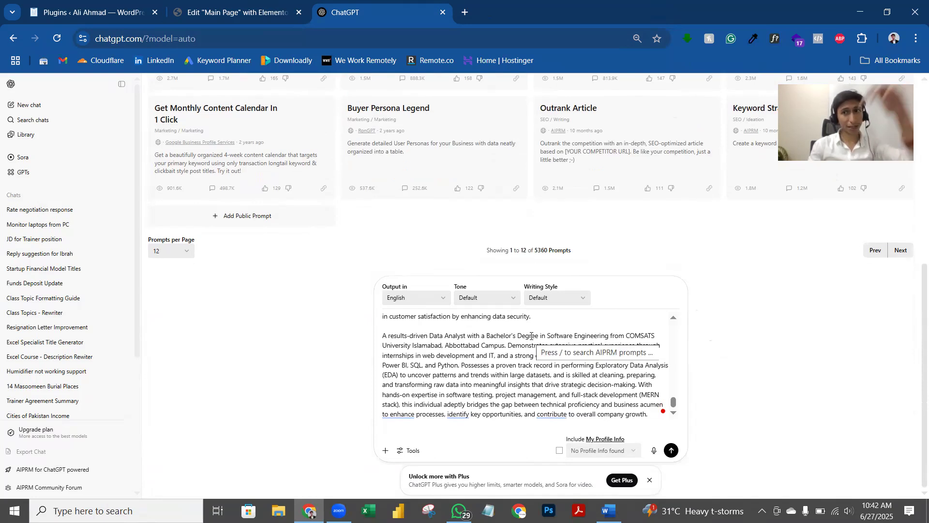
scroll(531, 336, "up", 5)
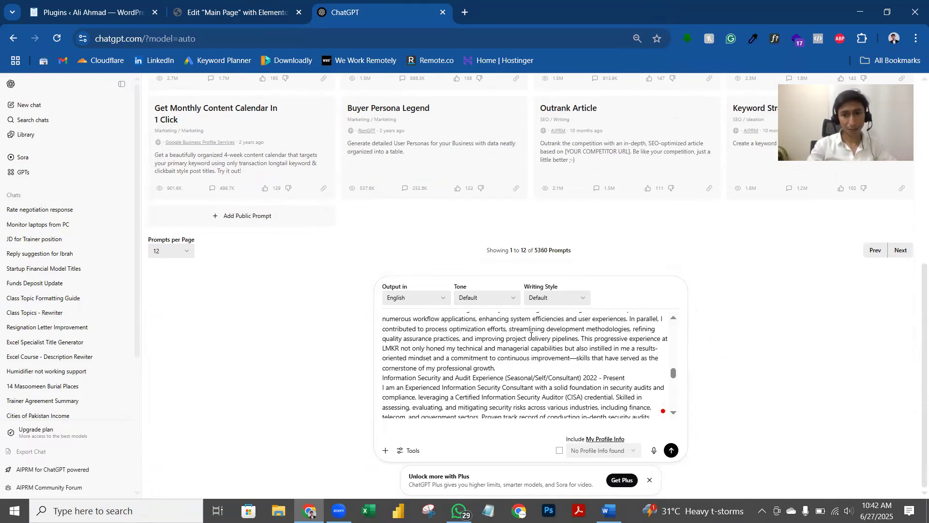
scroll(534, 335, "down", 5)
Step: Add a request for a same-format, same-style summary of the person with the experience above
left_click(521, 414)
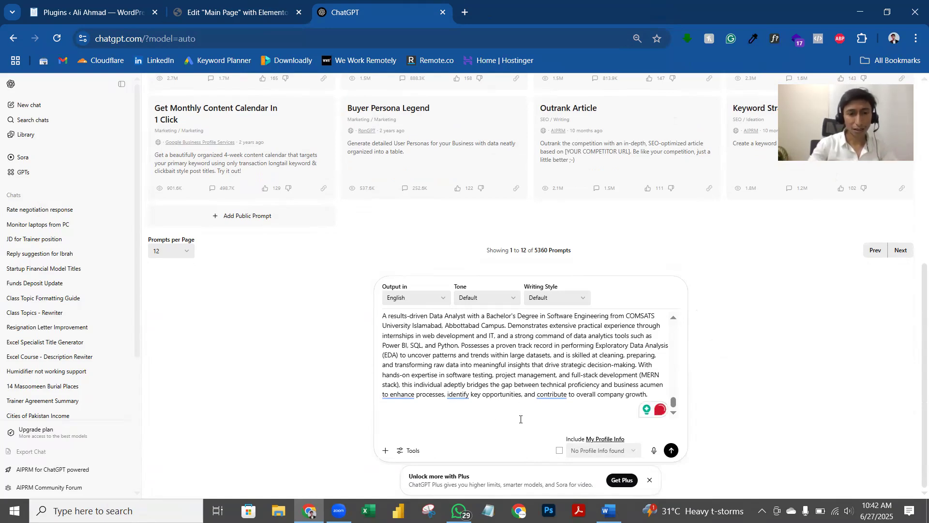
key("BackSpace")
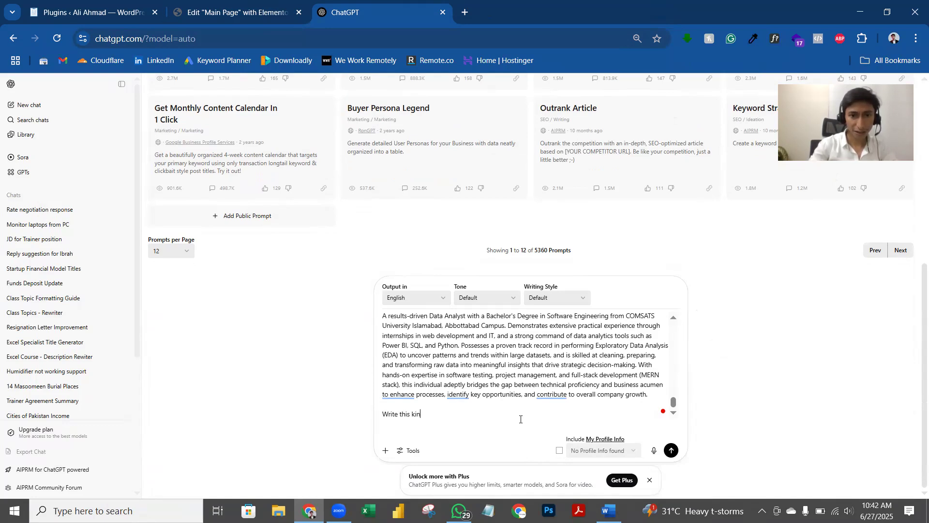
type("Write this kind of Summary")
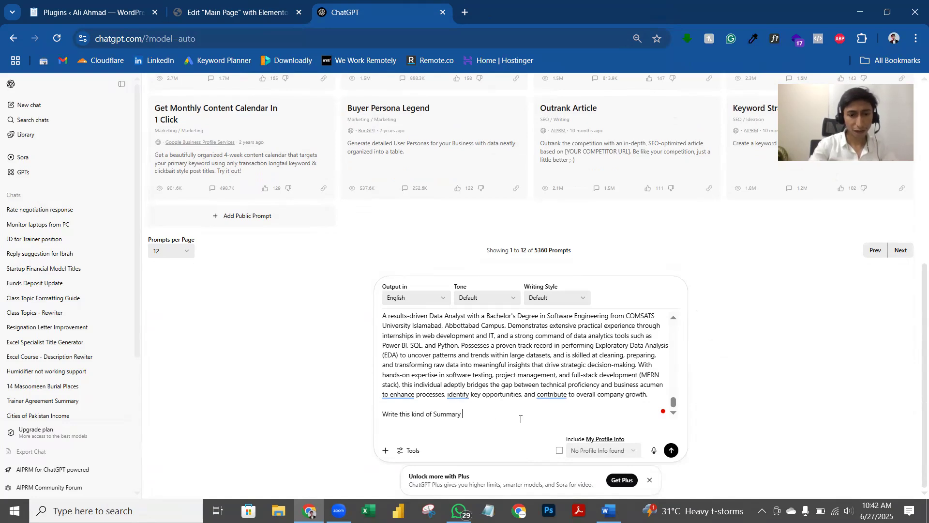
type("for the per")
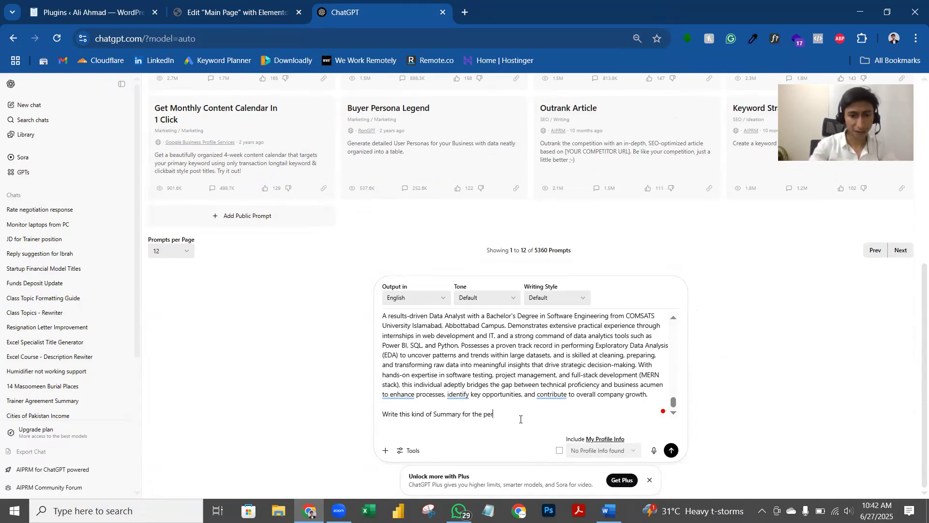
type("son above")
key("BackSpace")
key("BackSpace")
type("with")
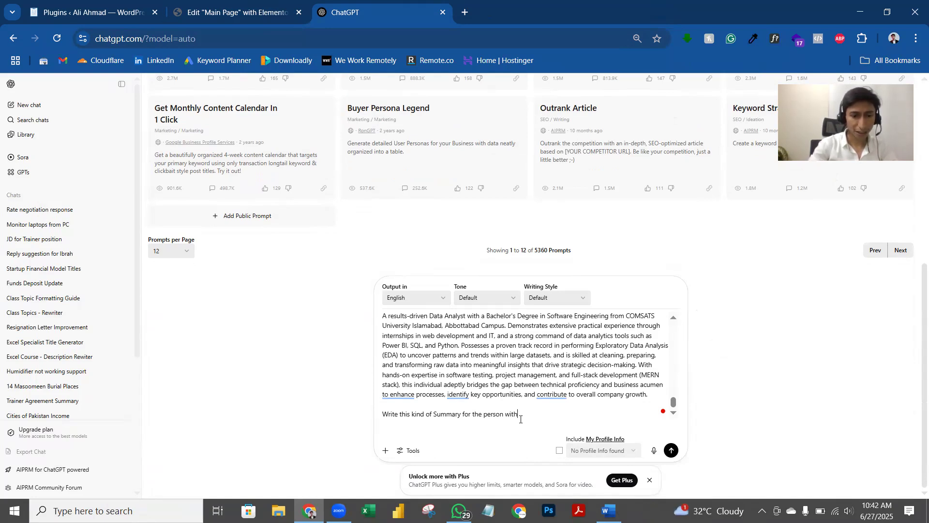
type(" experience ")
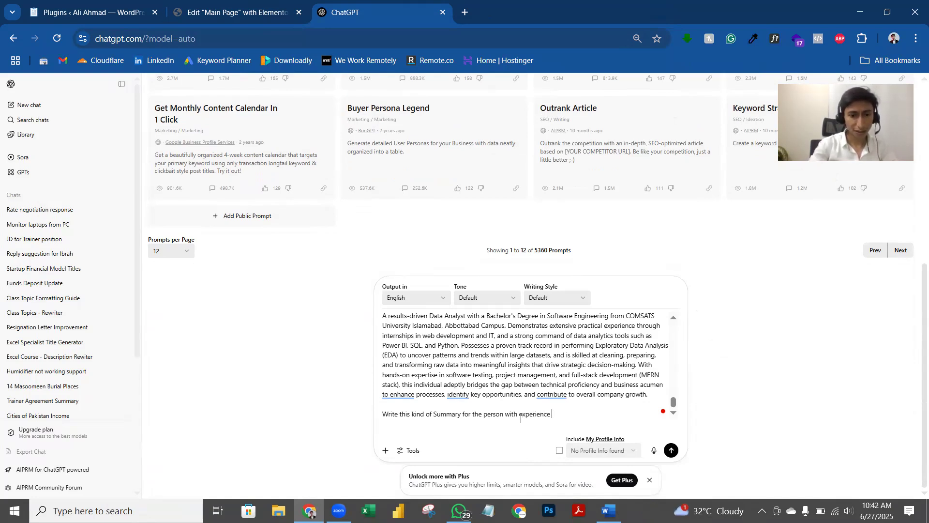
type("writeen ")
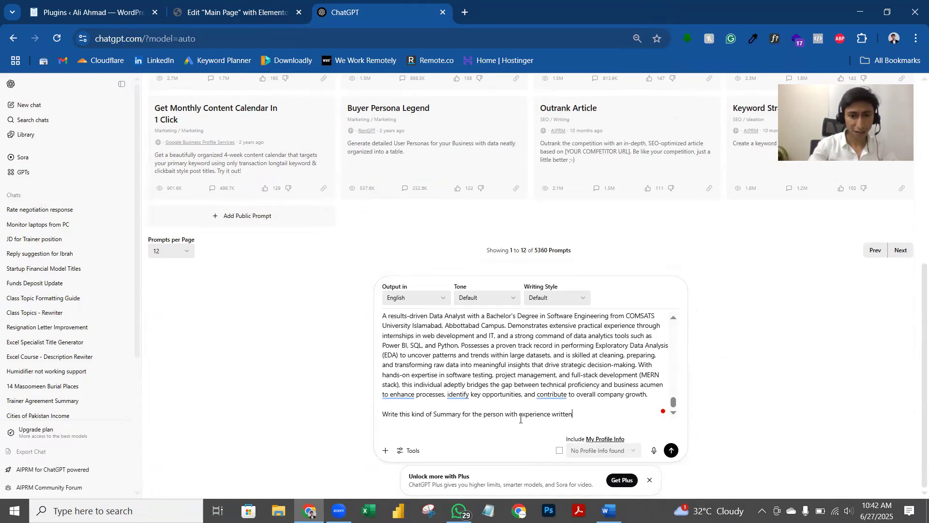
type("above")
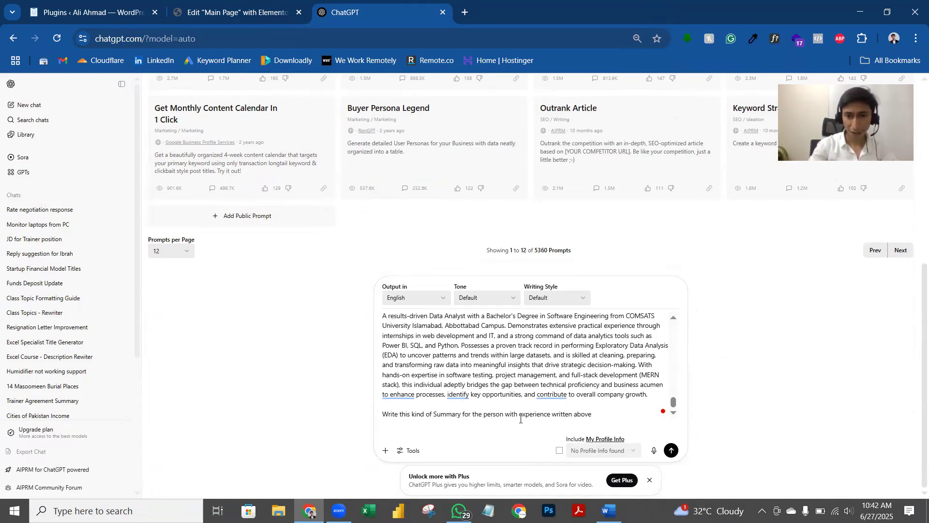
type(".")
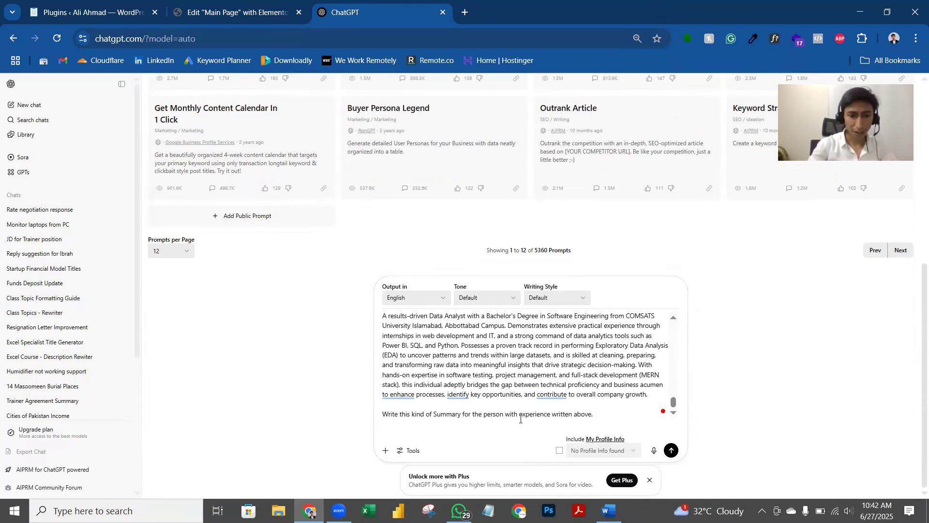
type(" Make sure the format and style is same.")
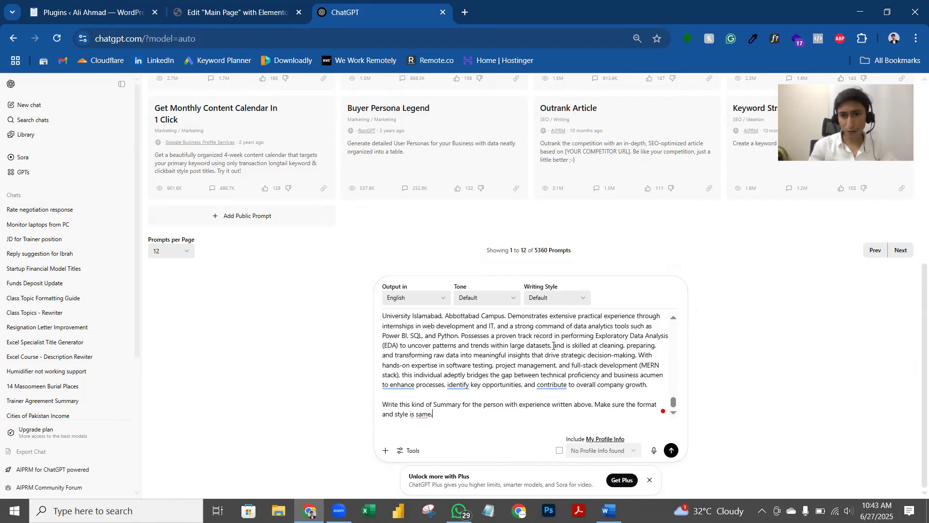
scroll(529, 385, "up", 1)
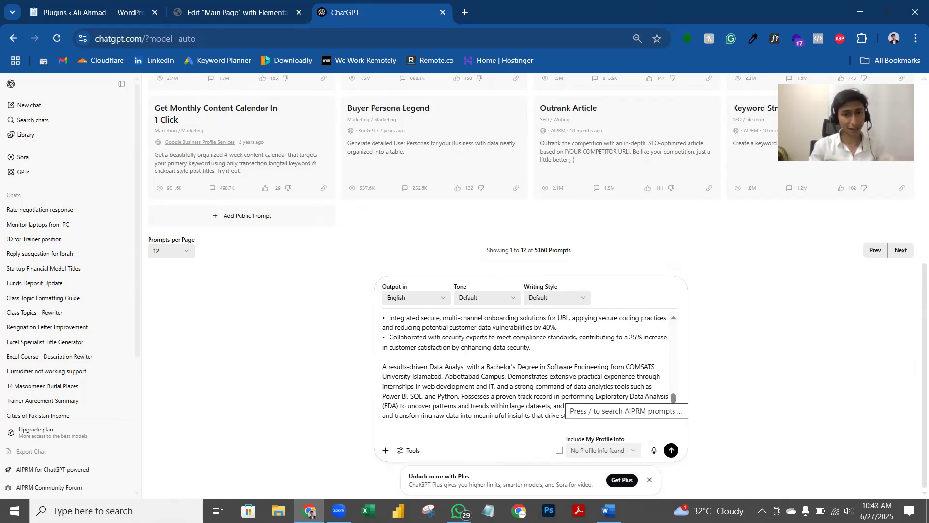
Step: Paste the résumé's Education section into the prompt, add 'and education' to the request, and send it
left_click(609, 510)
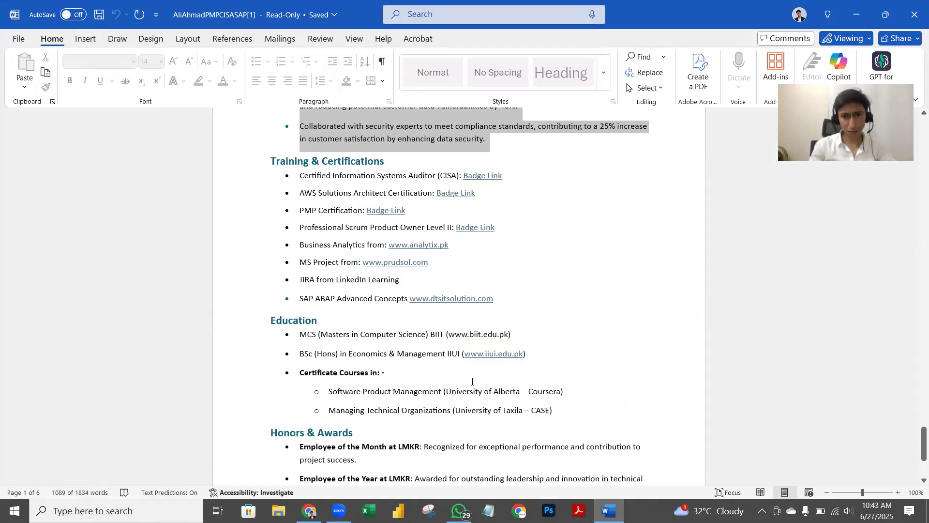
left_click_drag(473, 381, 561, 410)
left_click(611, 505)
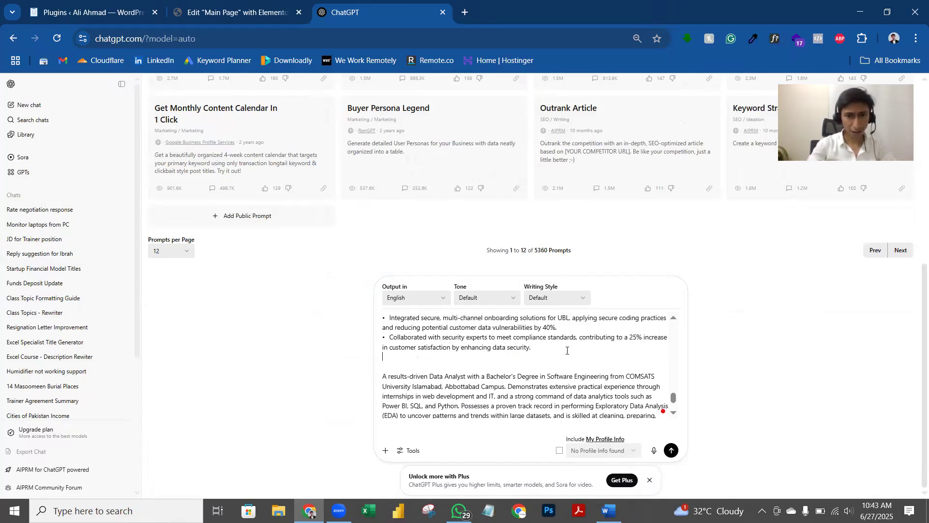
type("Education •\tMCS (Masters in Computer Science) BIIT (www.biit.edu.pk) •\tBSc (Hons) in Economics & Management IIUI (www.iiui.edu.pk) •\tCertificate Courses in: - o\tSoftware Product Management (University of Alberta – Coursera) o\tManaging Technical Organizations (University of Taxila – CASE)")
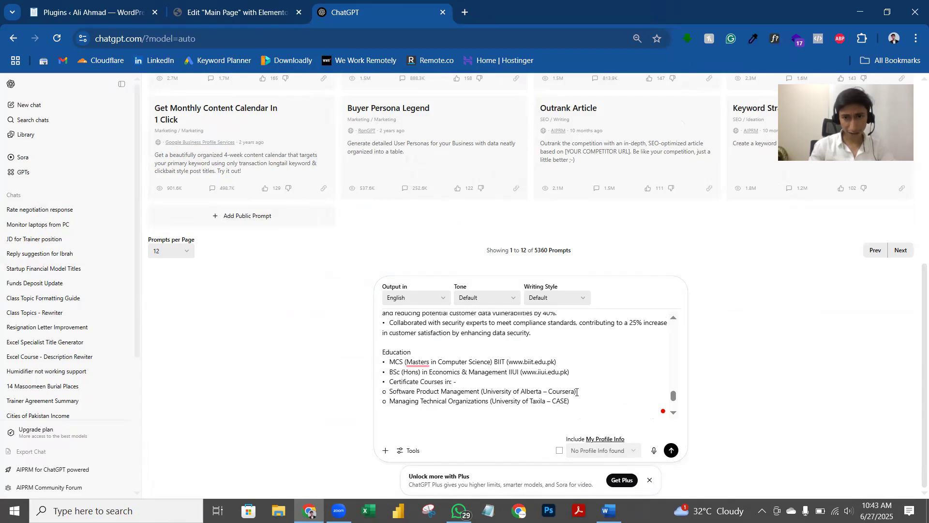
key("ctrl+v")
left_click(553, 405)
type("and education")
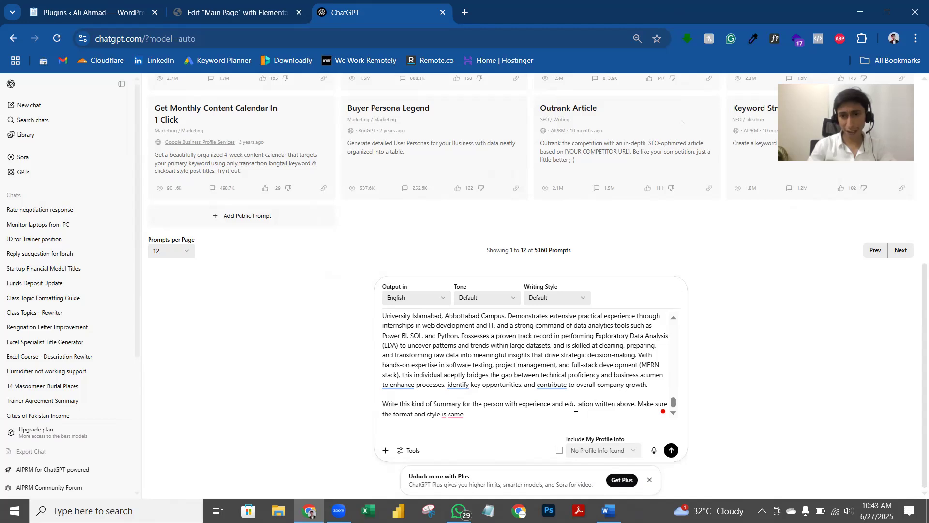
key("Return")
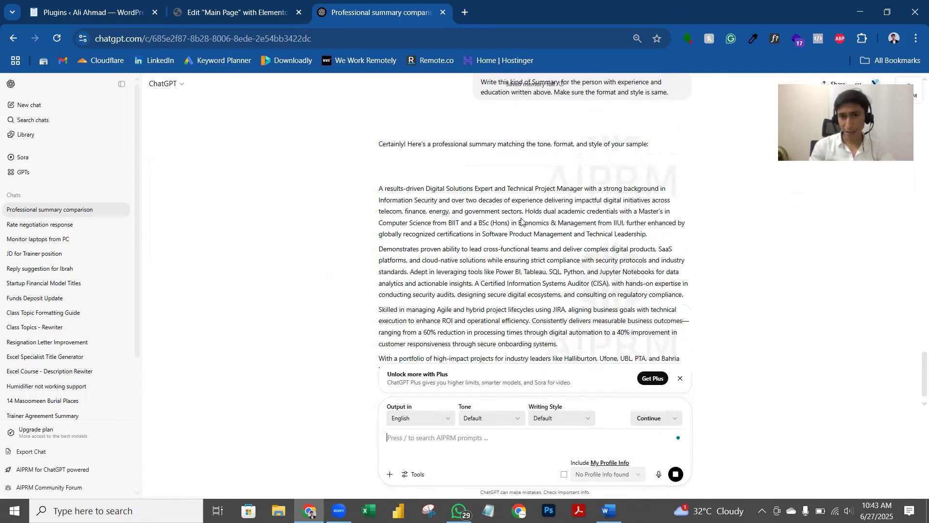
Step: Ask ChatGPT to 'Make it a bit concise'
scroll(520, 282, "up", 4)
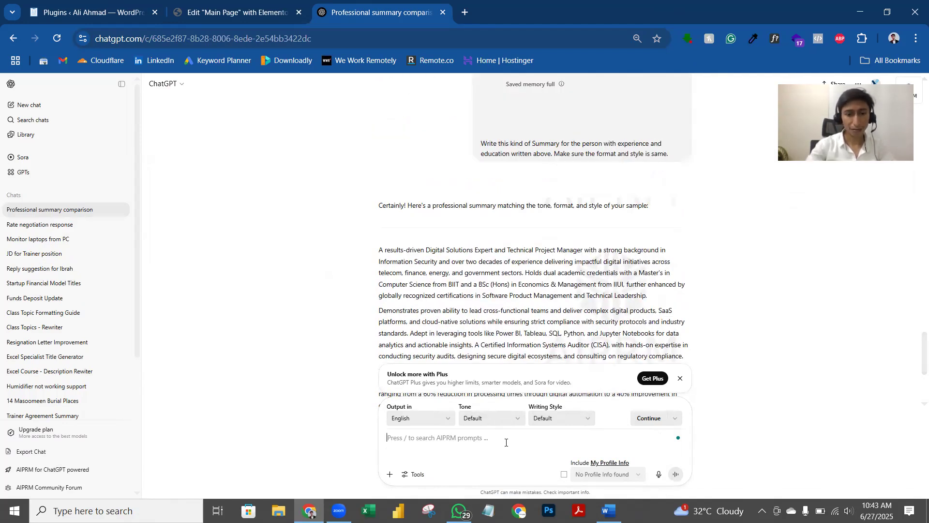
type("Make it a b")
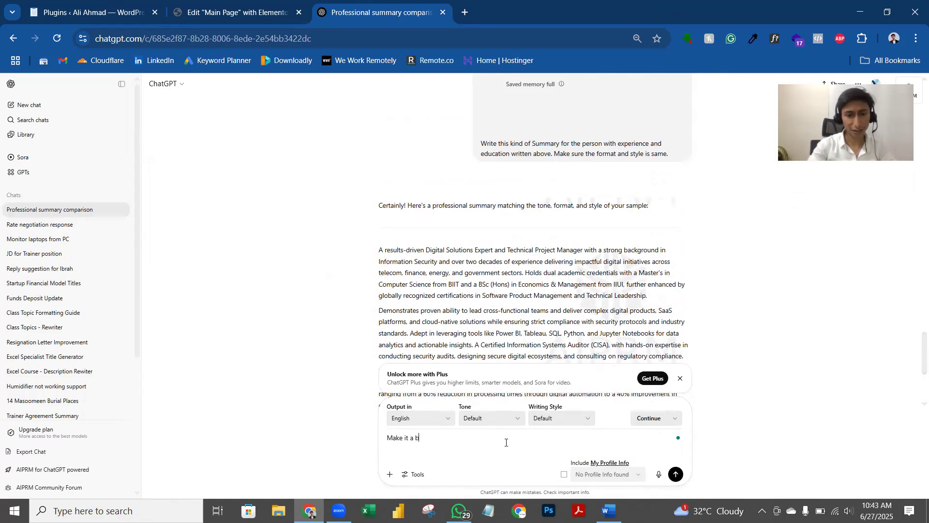
type("it concise")
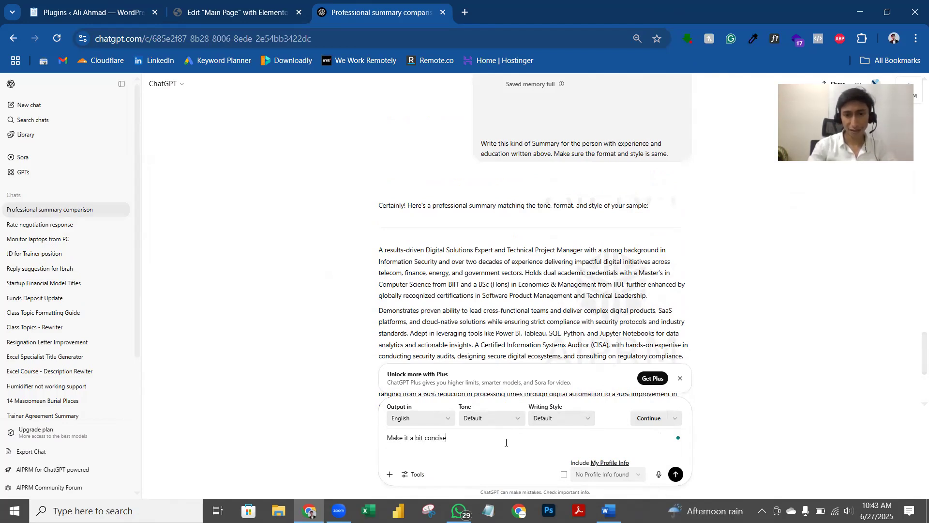
key("Return")
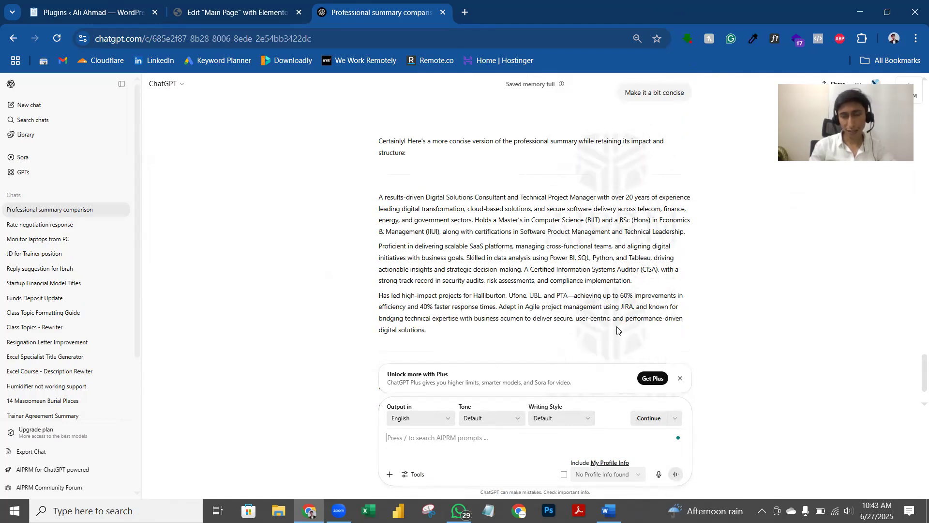
Step: Select all three paragraphs of the concise summary
left_click_drag(379, 198, 429, 326)
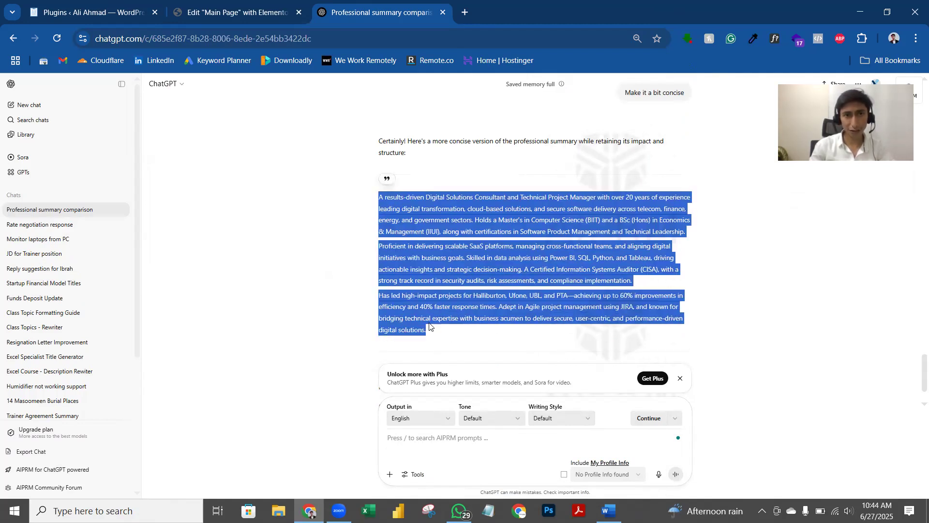
left_click(572, 297)
double_click(569, 295)
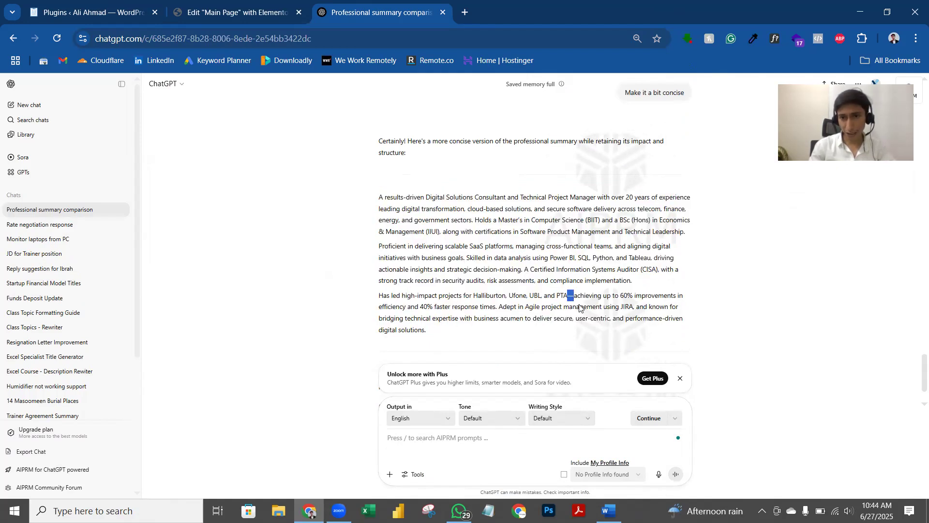
left_click_drag(445, 332, 378, 193)
key("ctrl+c")
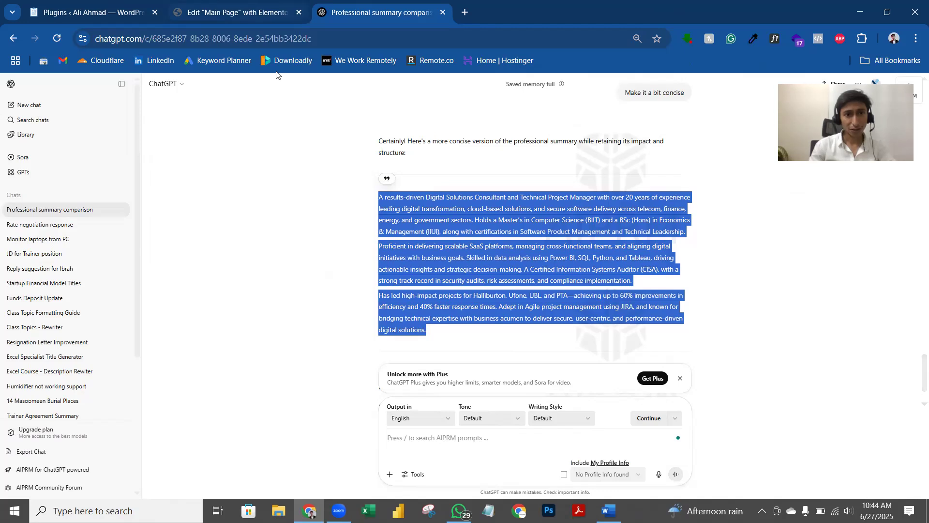
key("ctrl+shift+Tab")
Step: Paste the concise summary into the About Me Content and remove the dash between PTA and achieving
key("ctrl+v")
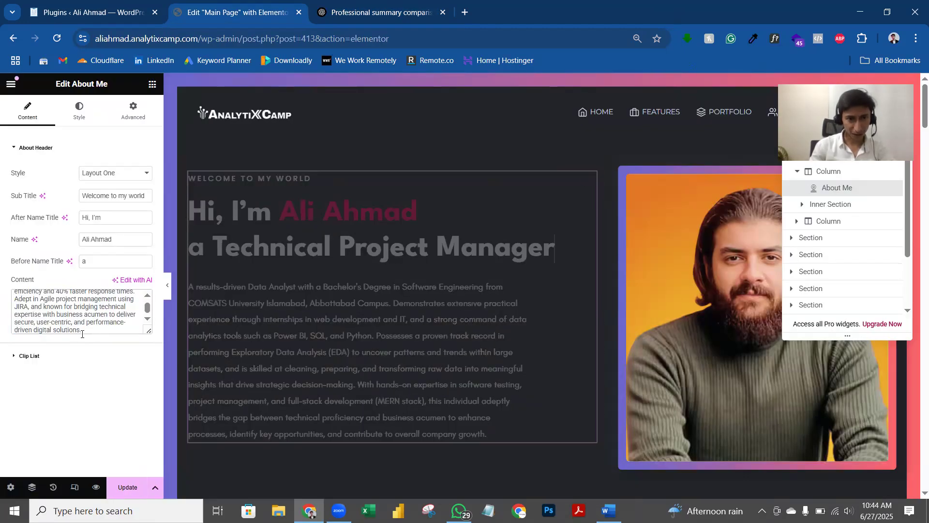
scroll(394, 340, "down", 4)
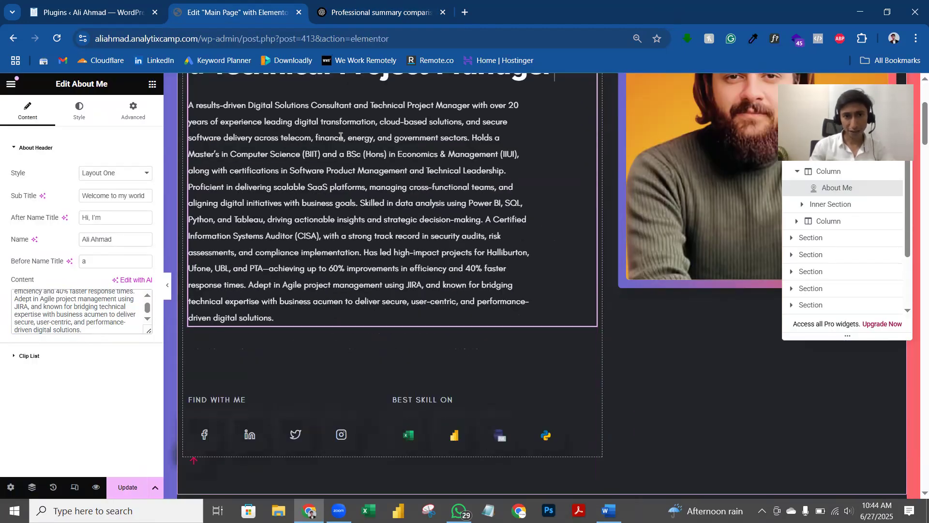
scroll(55, 302, "up", 4)
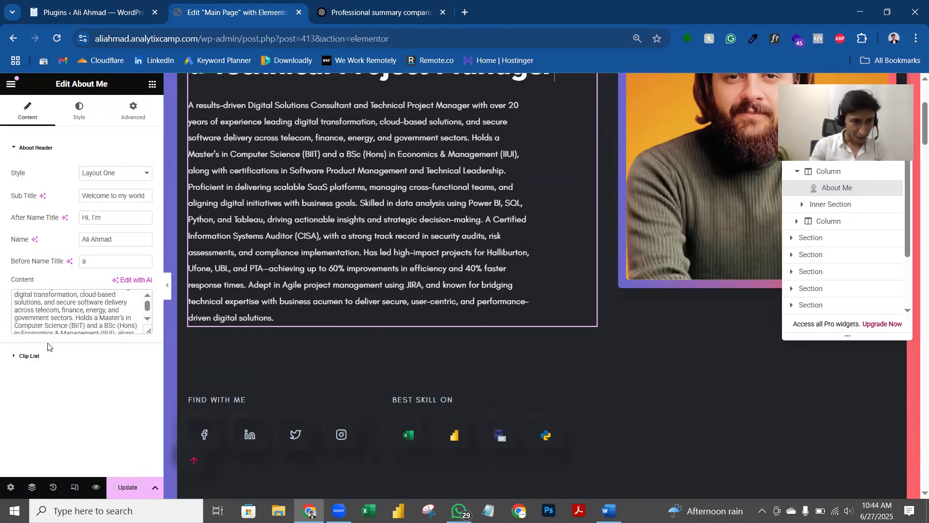
scroll(55, 301, "up", 5)
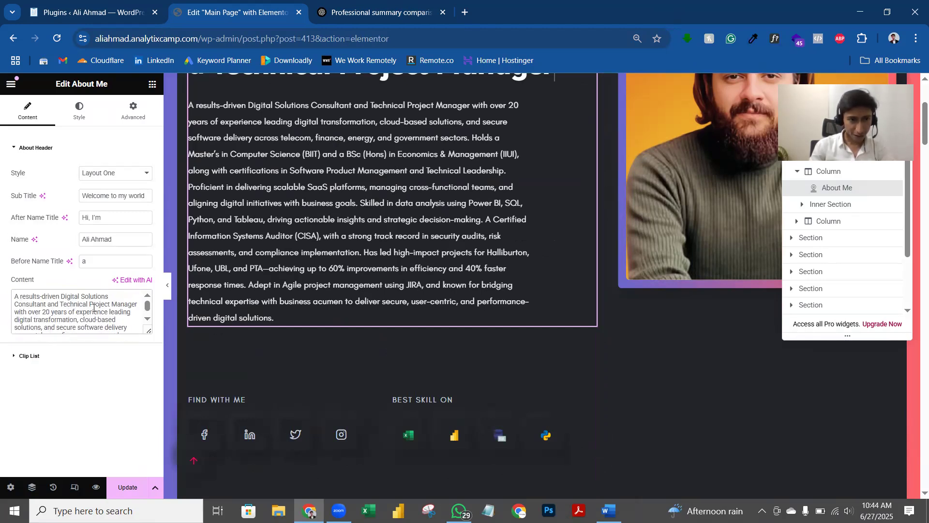
scroll(108, 313, "down", 6)
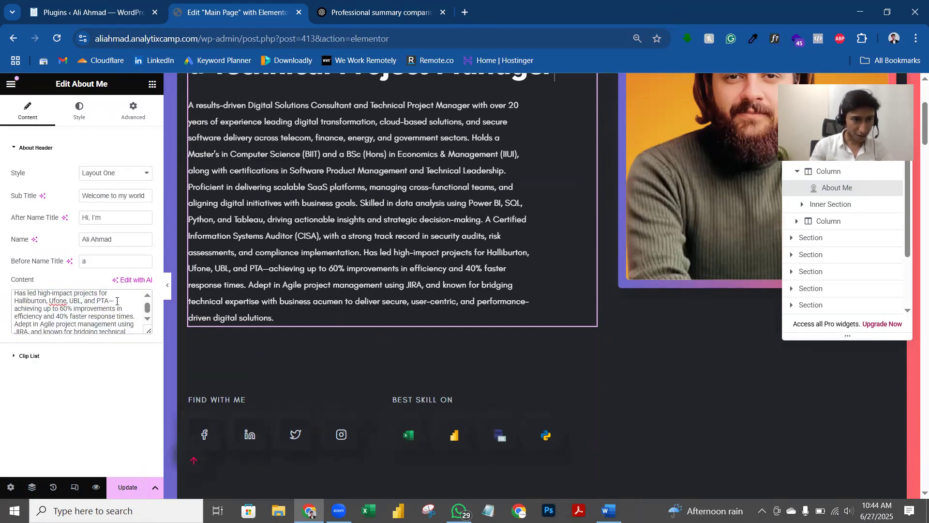
key("BackSpace")
key("BackSpace")
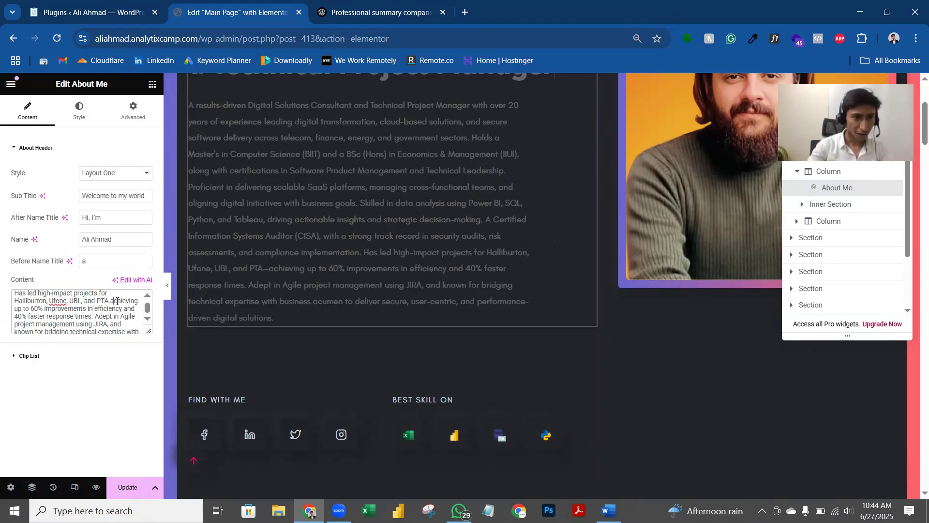
scroll(96, 313, "up", 5)
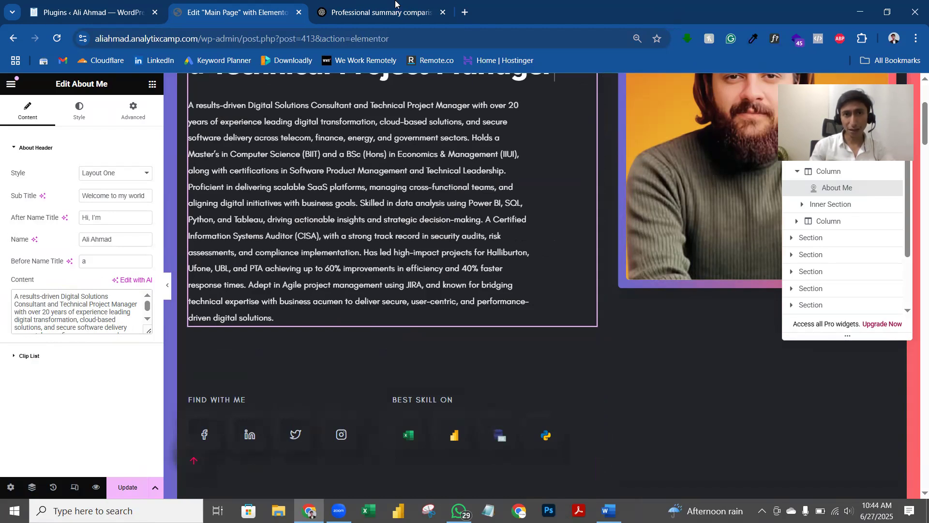
Step: Compare the pasted text against the ChatGPT reply, then return to the Elementor editor
key("ctrl+Tab")
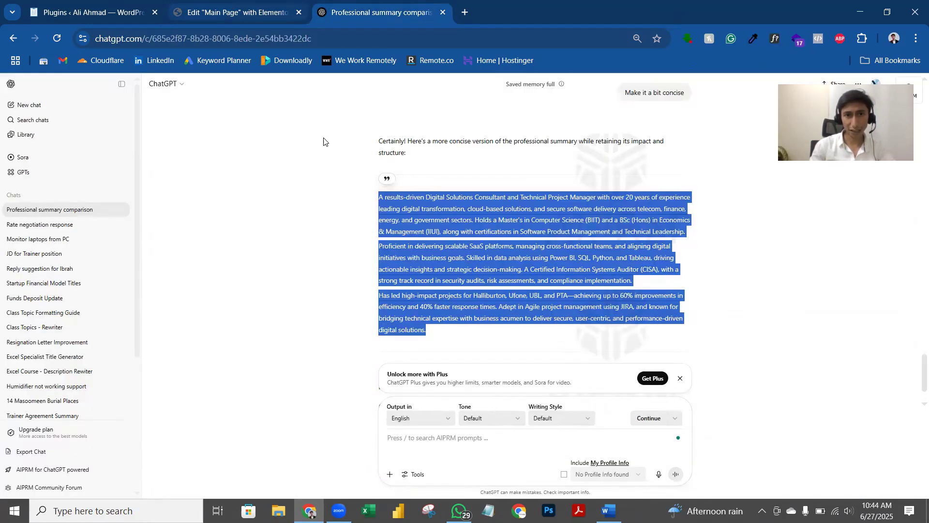
left_click(381, 255)
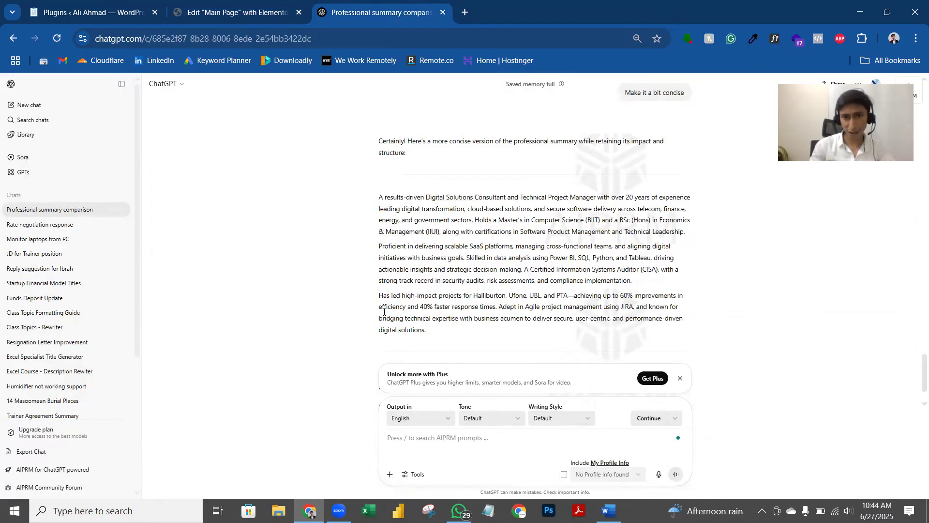
key("ctrl+shift+Tab")
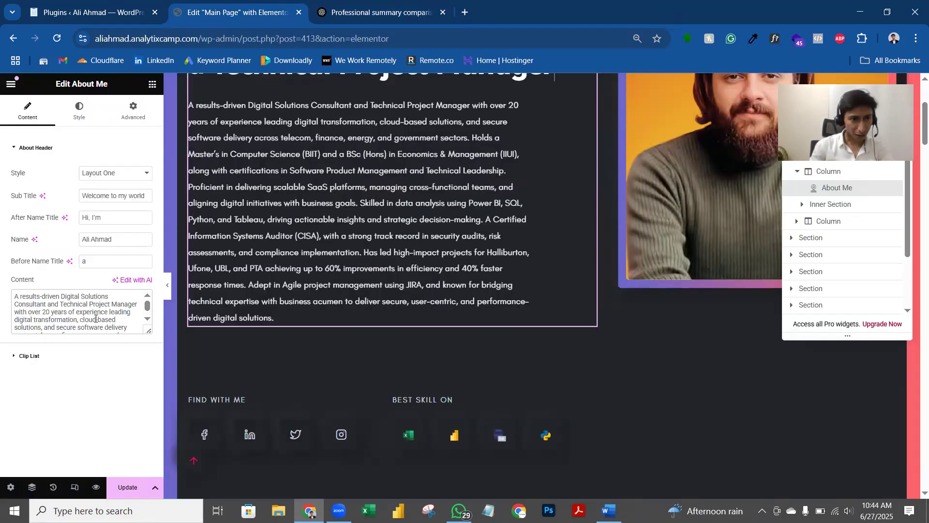
scroll(95, 319, "down", 2)
scroll(77, 318, "down", 2)
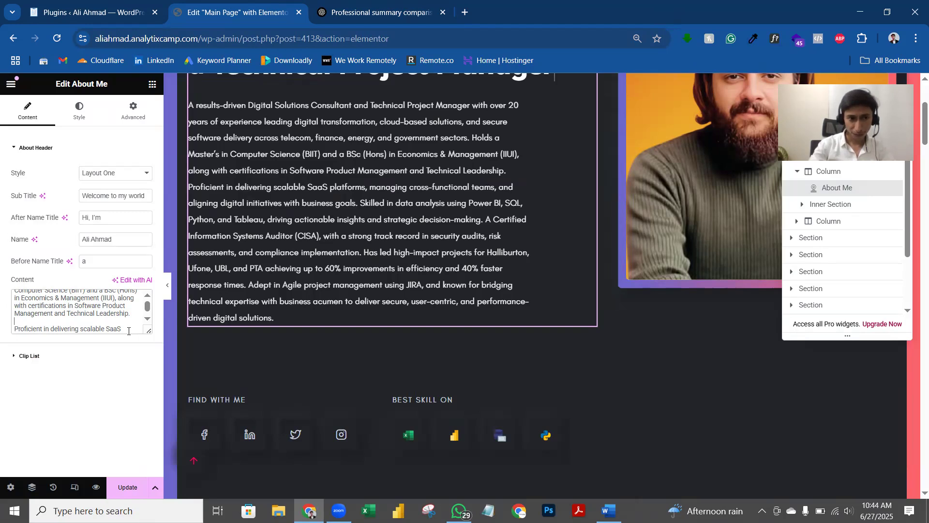
Step: Try inserting <br> tags between the summary's first two paragraphs in the Content field
type("<")
key("alt")
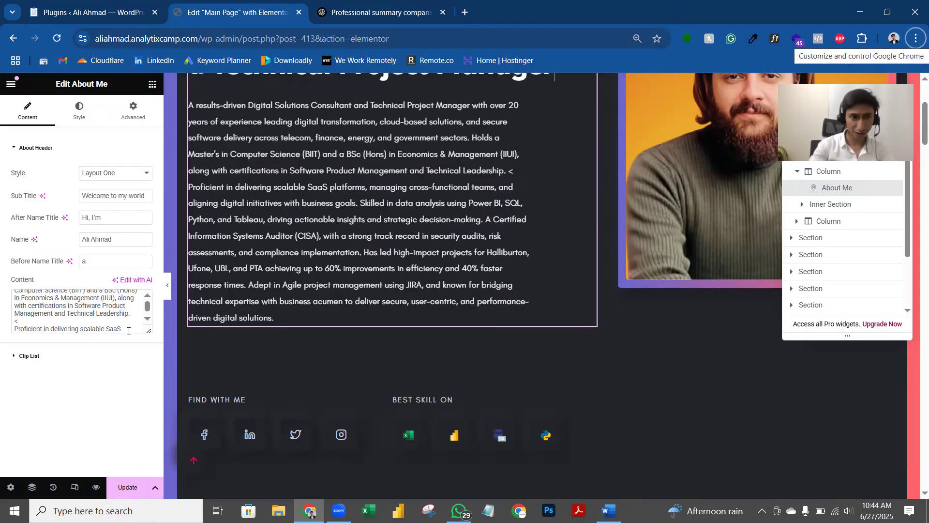
left_click(110, 320)
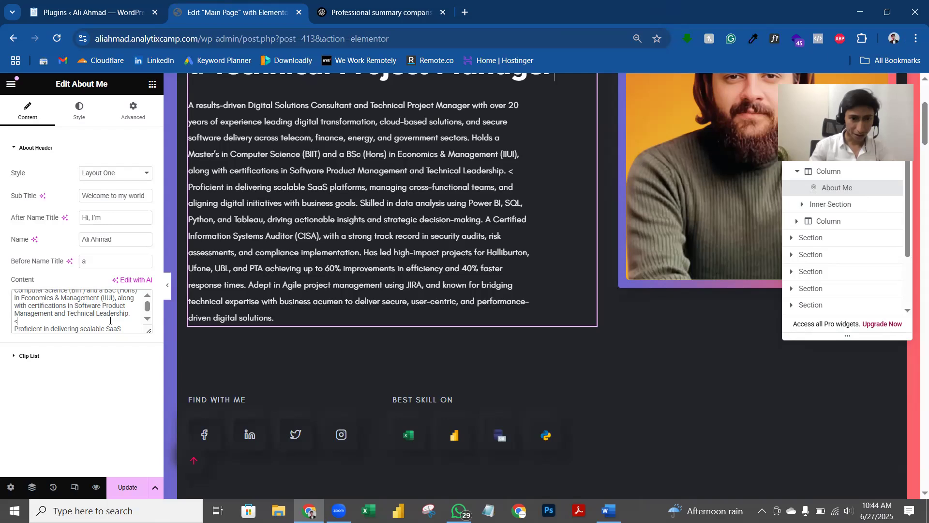
type("br>")
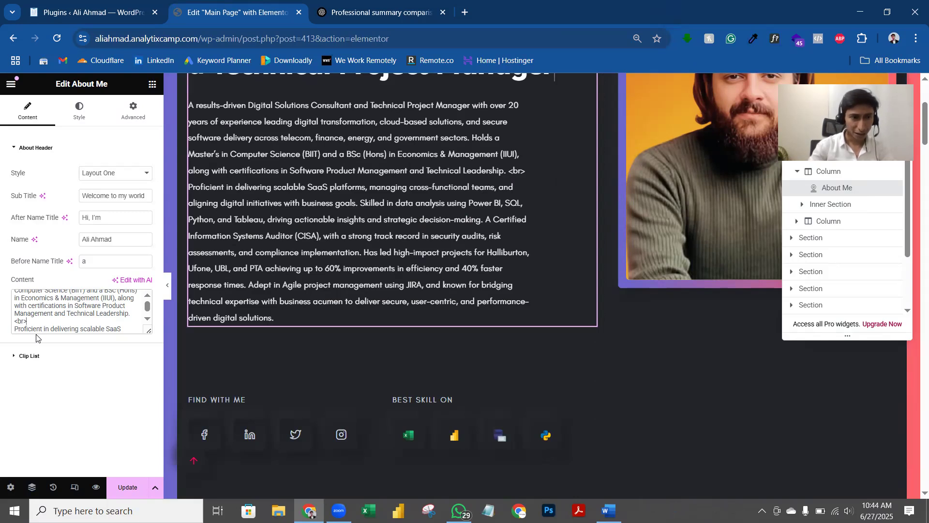
key("Return")
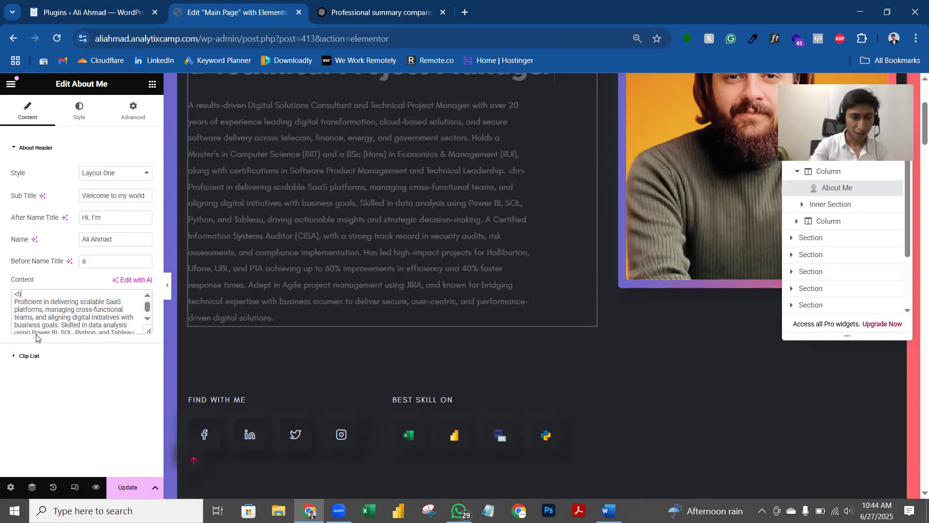
type("<b")
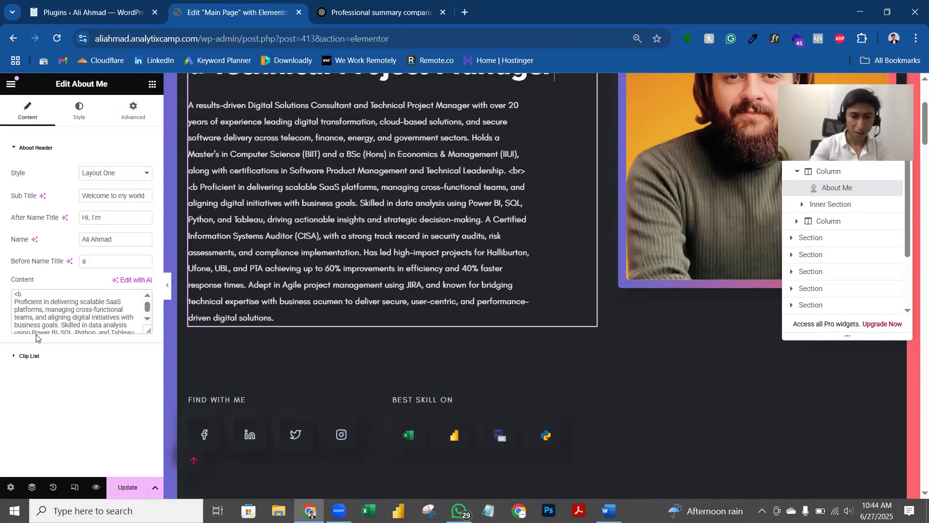
type("r>")
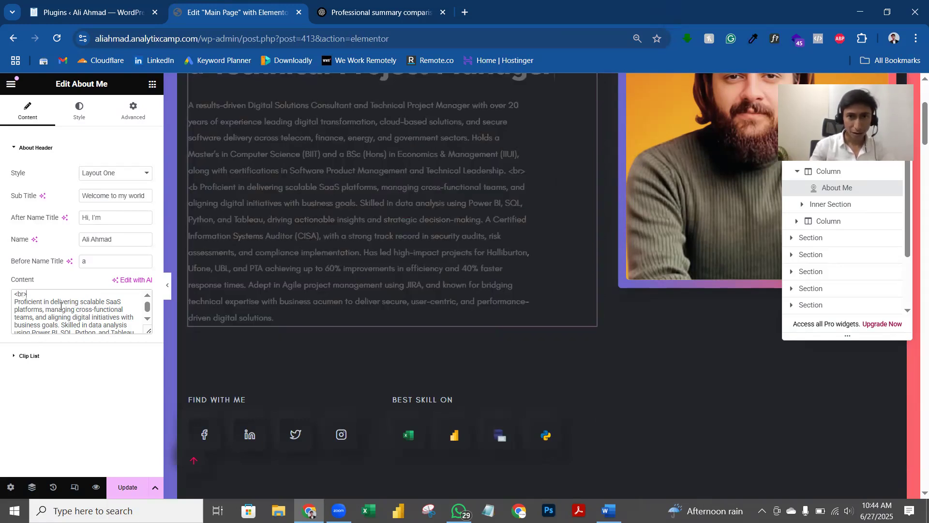
scroll(38, 305, "up", 1)
scroll(36, 313, "down", 1)
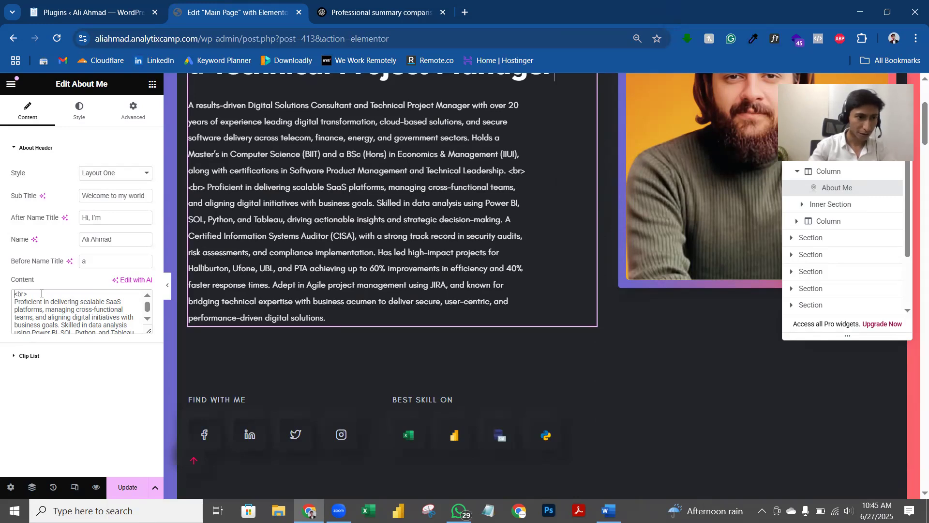
Step: Delete the leftover <br> tag text and blank line so the paragraphs join
type("/")
key("BackSpace")
type("/")
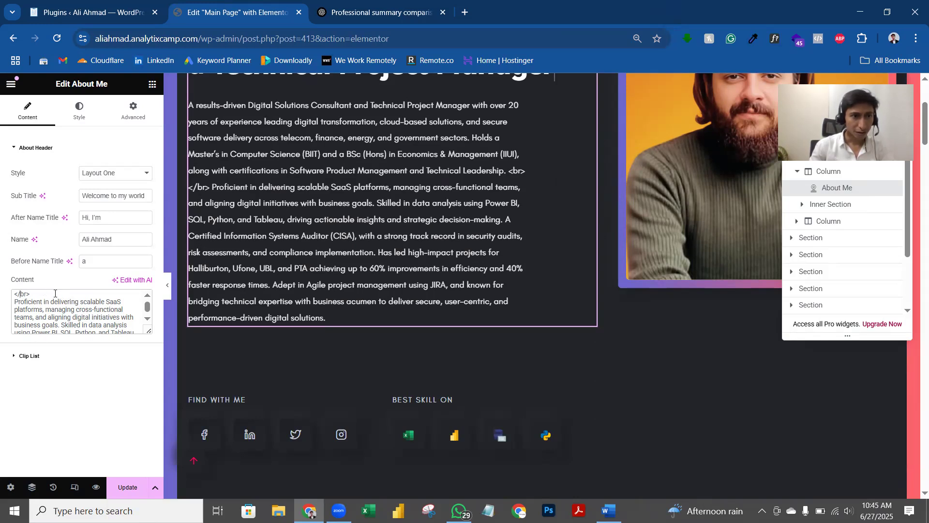
key("BackSpace")
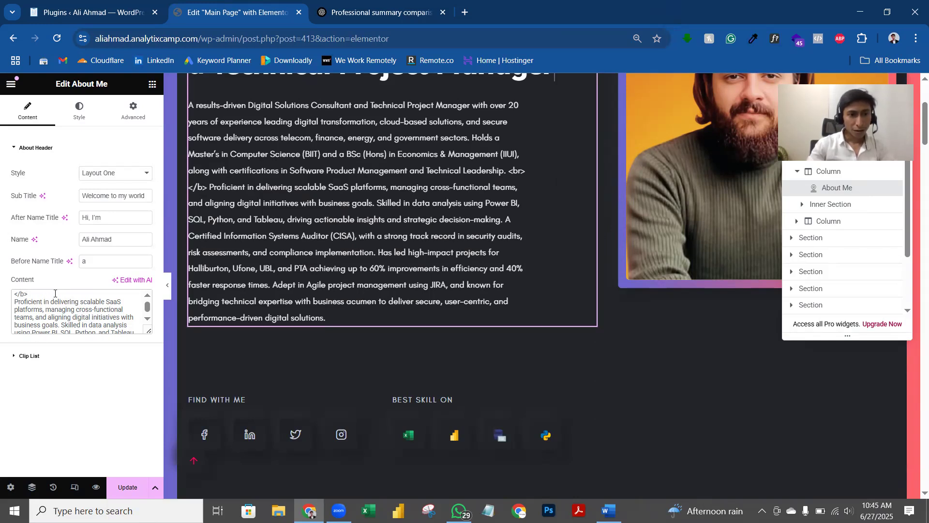
key("BackSpace")
key("BackSpace")
key("BackSpace")
type("<br>")
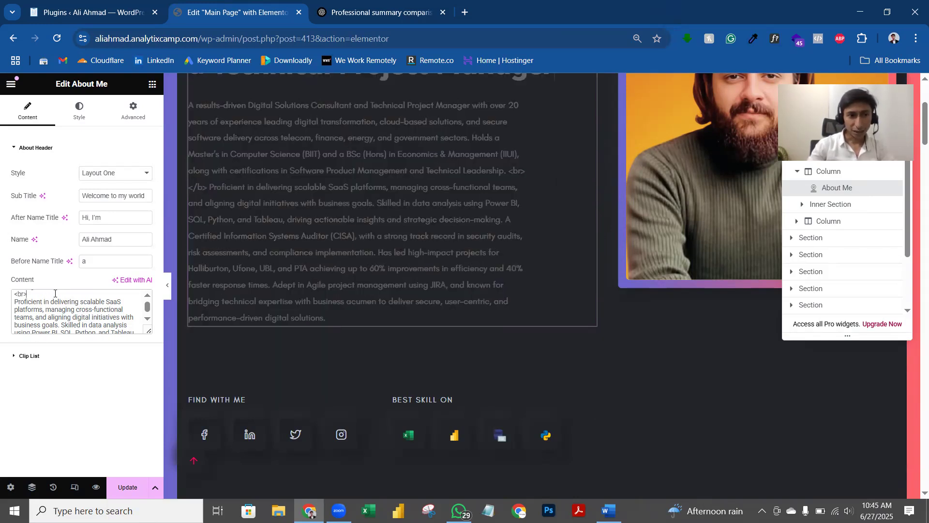
key("BackSpace")
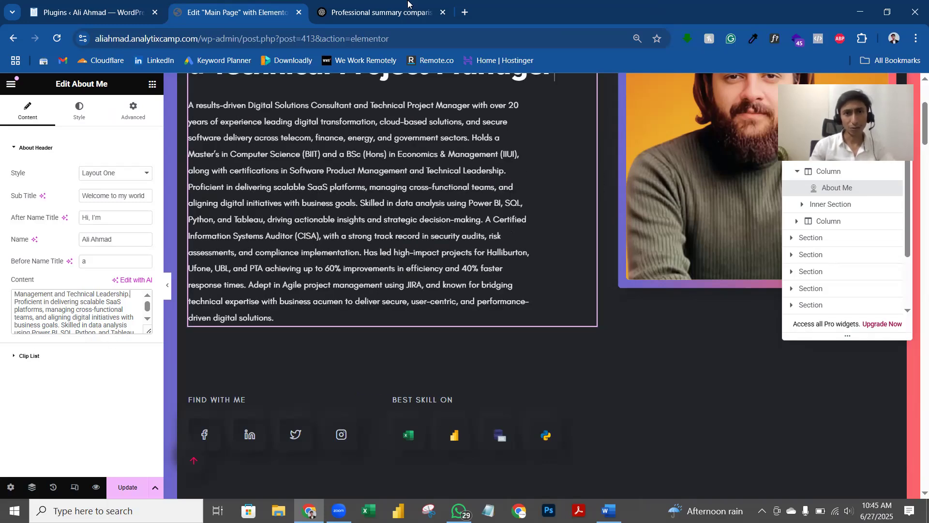
Step: Ask ChatGPT to 'Write within one paragraph' and copy its single-paragraph summary
left_click(408, 3)
left_click(436, 437)
type("W")
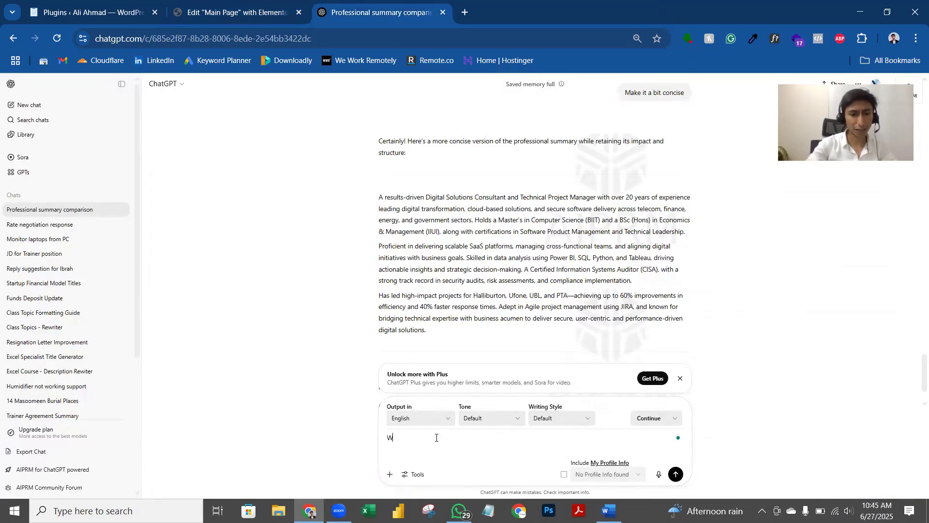
type("rite iithin one paragrap")
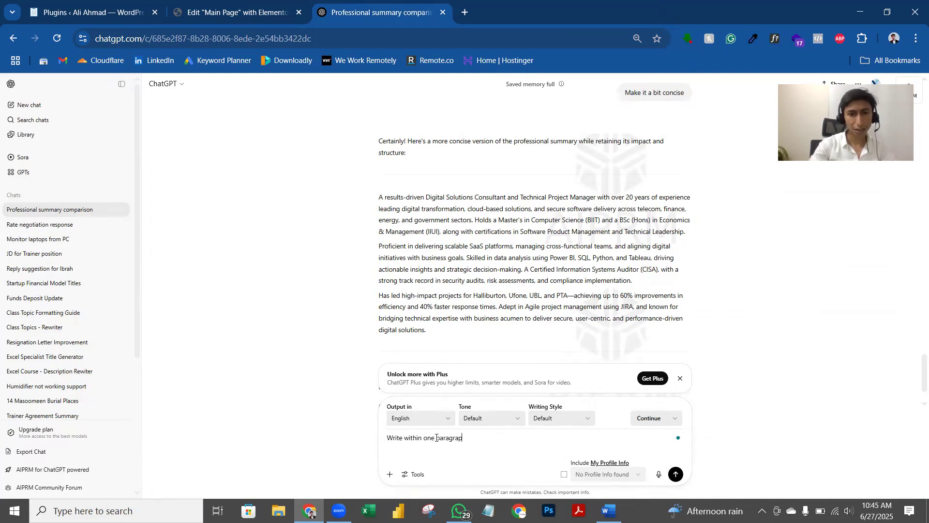
type("h")
key("Return")
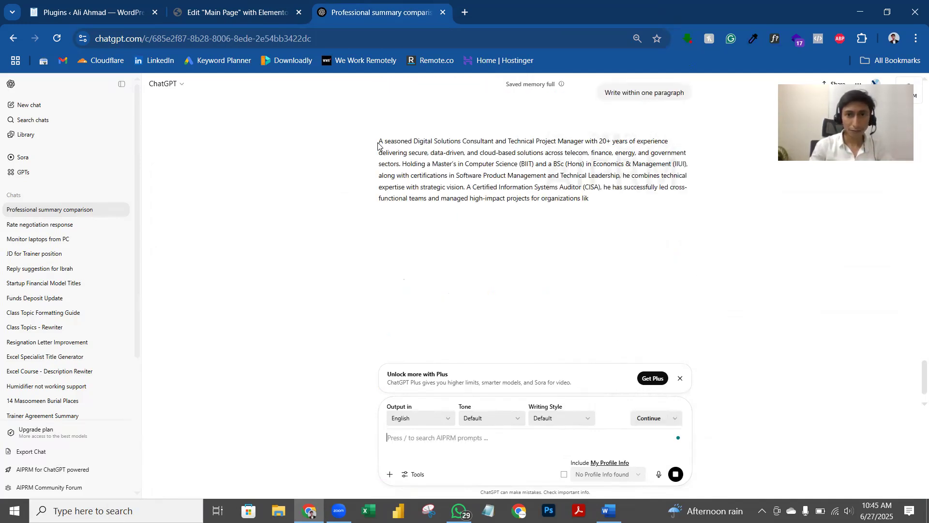
left_click_drag(379, 141, 581, 234)
key("ctrl+c")
key("ctrl+shift+Tab")
Step: Replace the About Me description with the pasted summary and change the dash after PTA to a space
left_click(53, 317)
key("ctrl+a")
key("ctrl+v")
scroll(56, 317, "up", 2)
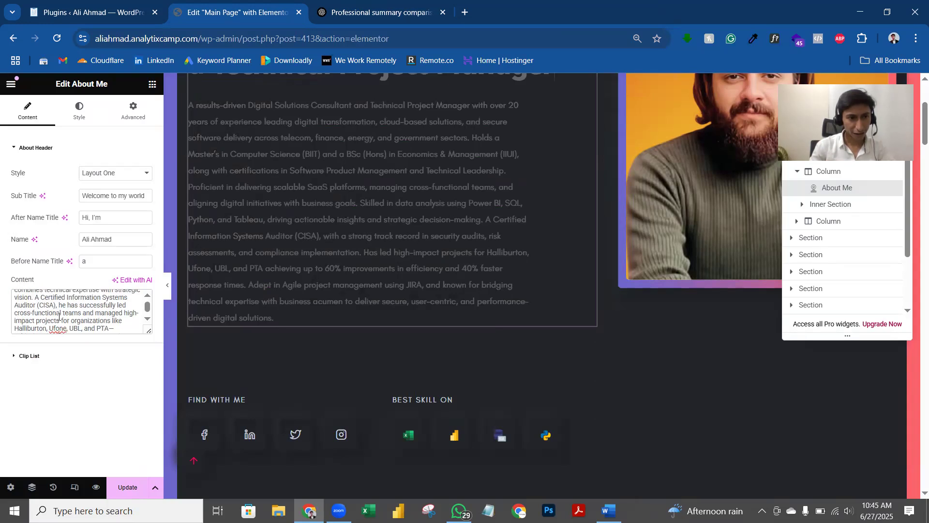
scroll(114, 323, "down", 1)
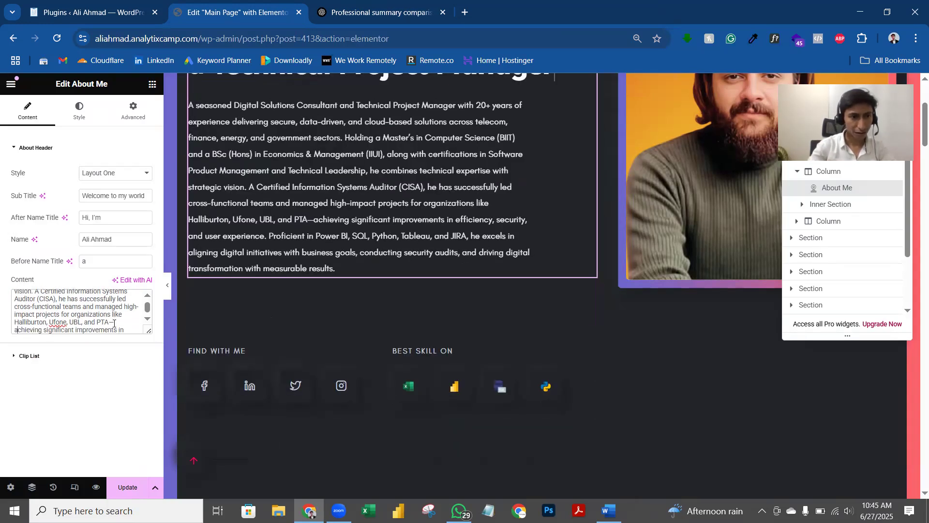
left_click(114, 323)
key("BackSpace")
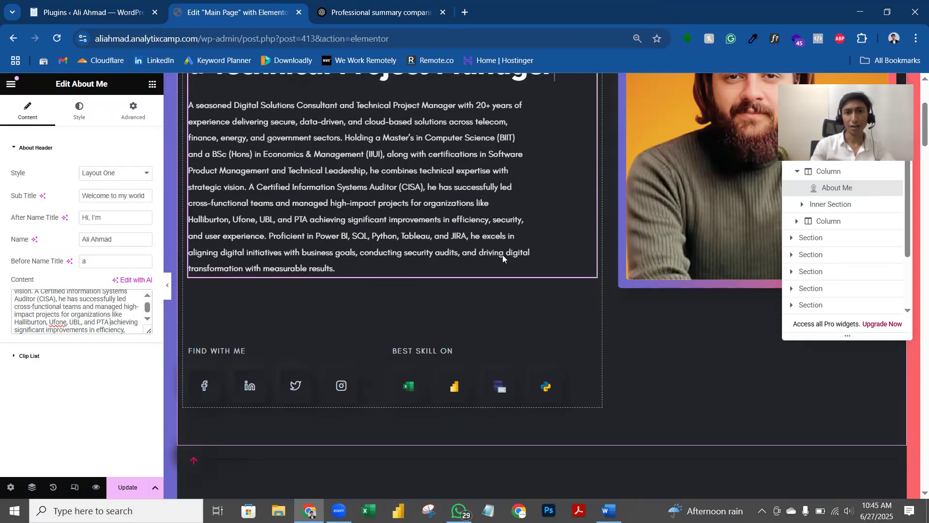
scroll(503, 254, "up", 2)
scroll(473, 304, "down", 1)
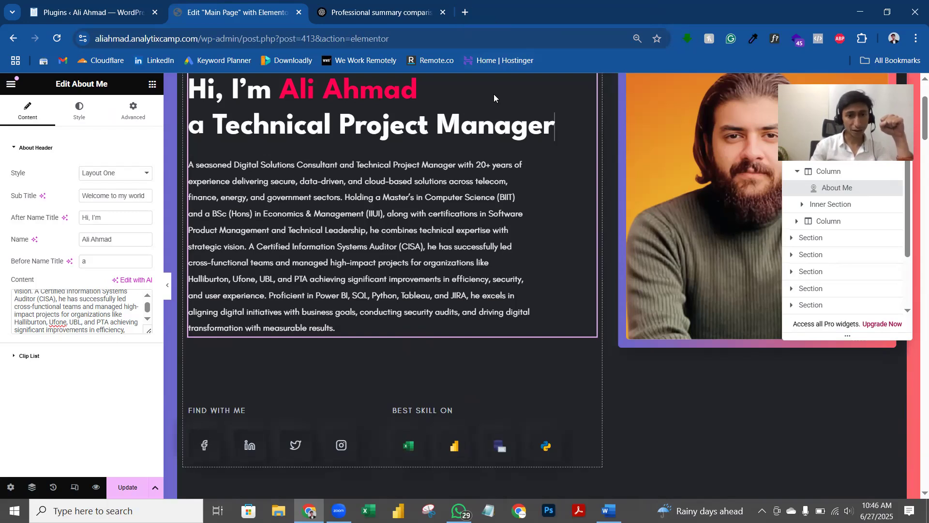
scroll(398, 162, "down", 6)
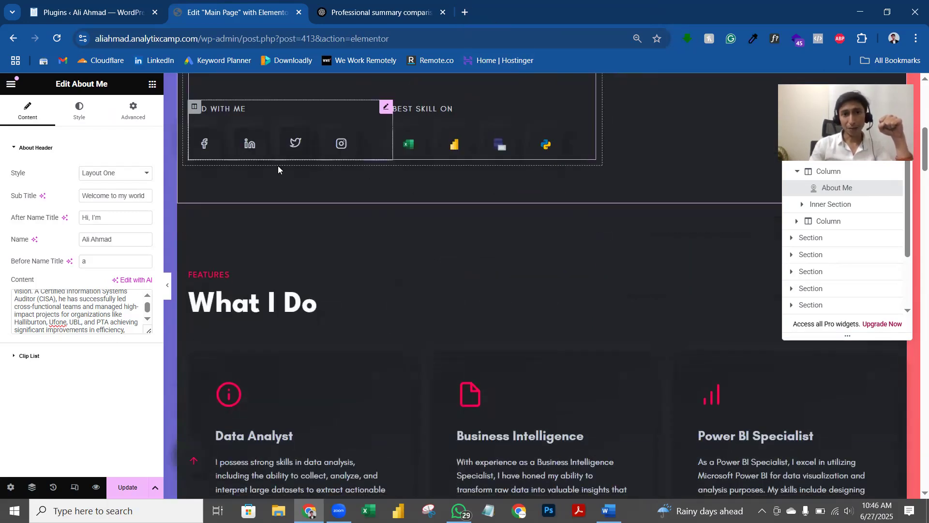
scroll(216, 203, "up", 1)
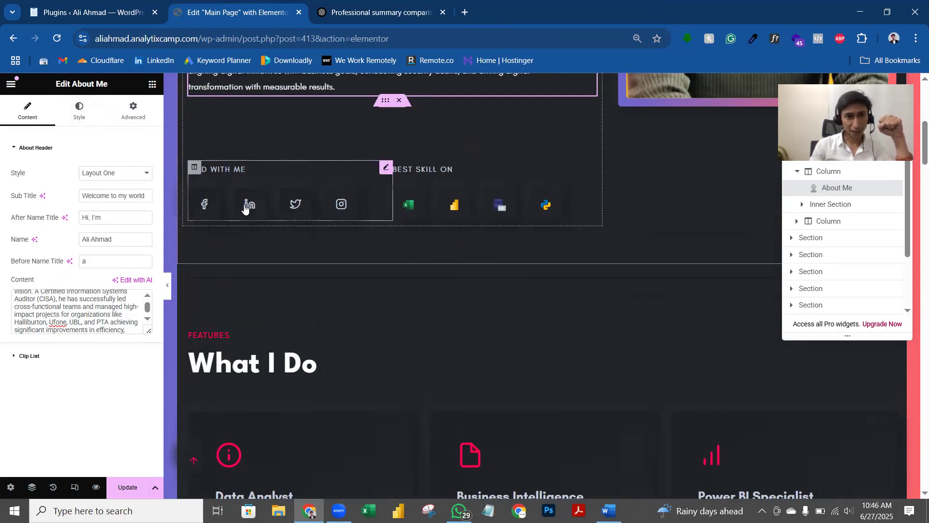
Step: Show the Social List items of the Find With Me block
left_click(262, 178)
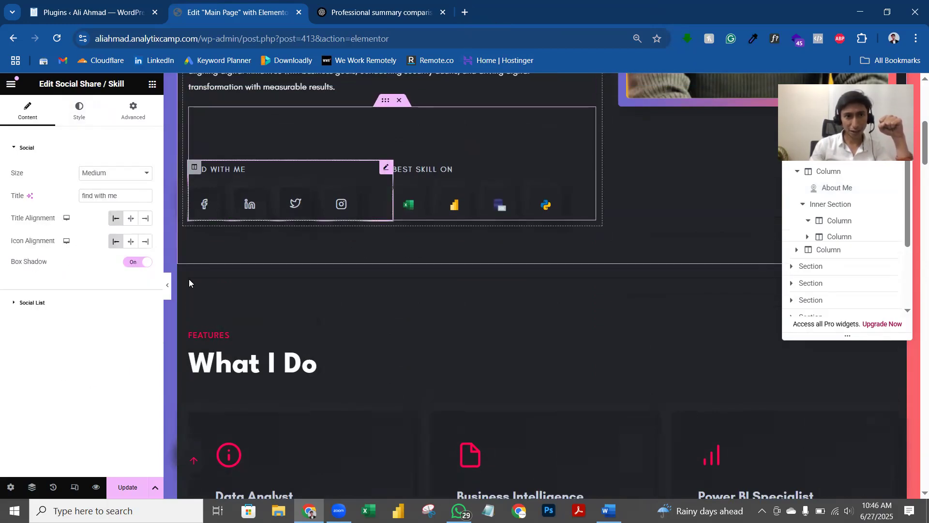
left_click(66, 302)
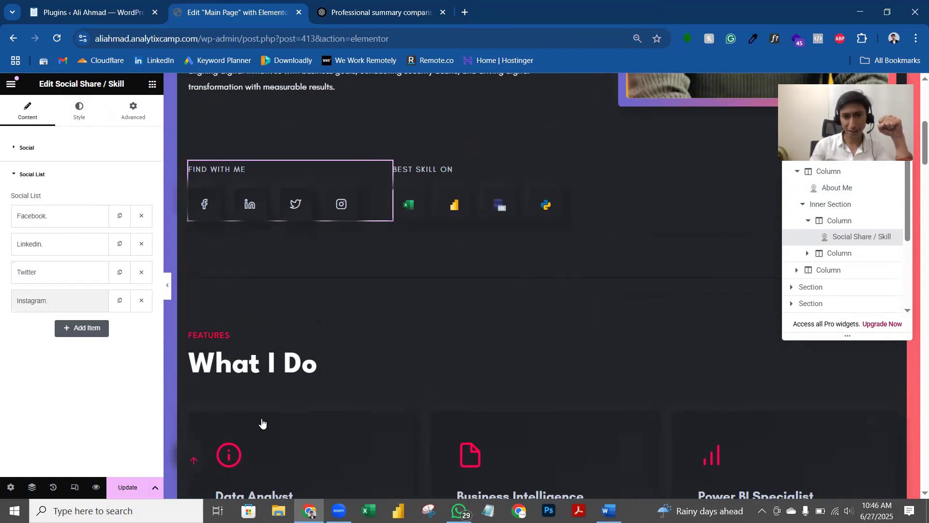
key("alt+Tab")
scroll(497, 331, "up", 4)
Step: Scroll the Word résumé to the top of page 1 to read the contact details
scroll(497, 331, "up", 20)
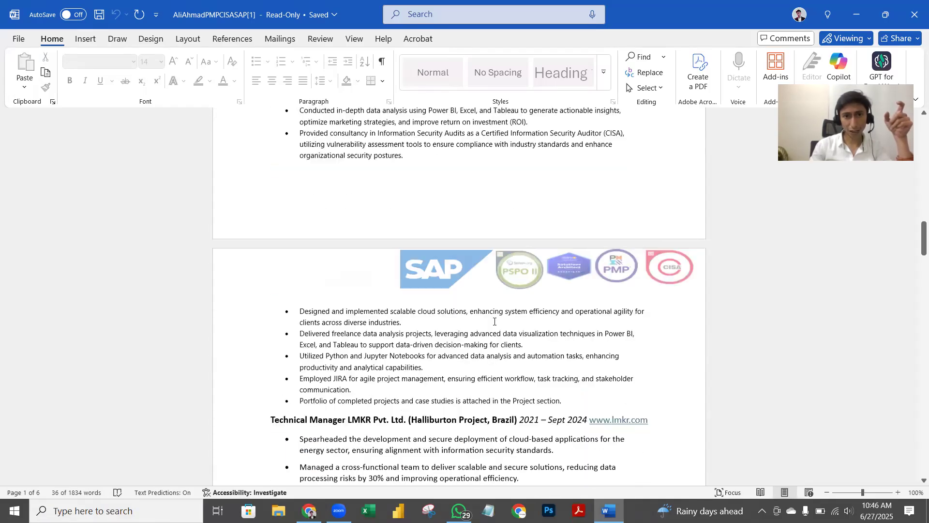
scroll(499, 319, "up", 10)
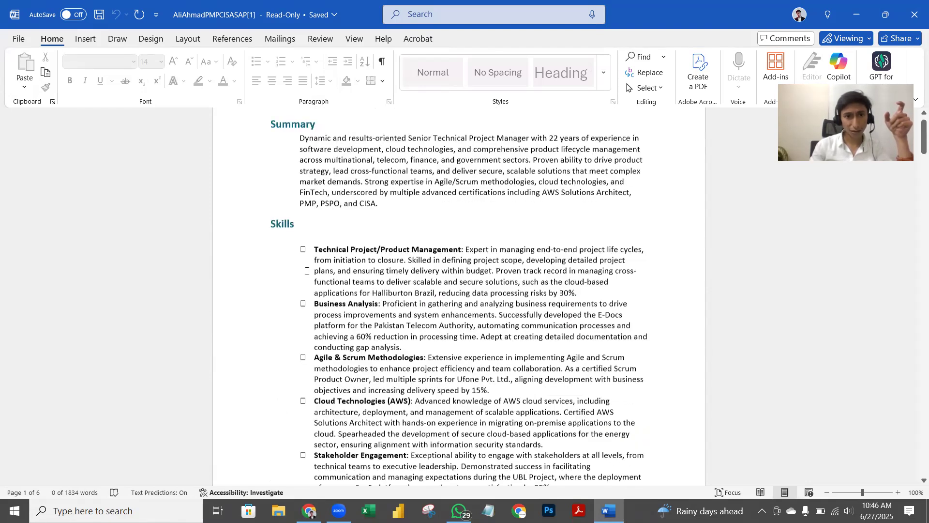
scroll(915, 438, "down", 20)
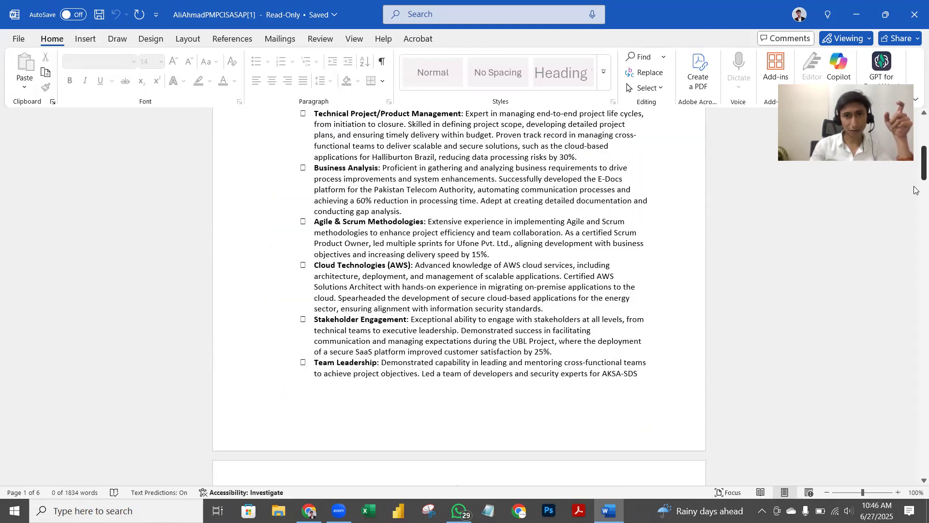
scroll(915, 439, "down", 20)
scroll(916, 442, "up", 5)
scroll(916, 444, "down", 1)
left_click_drag(914, 442, 914, 131)
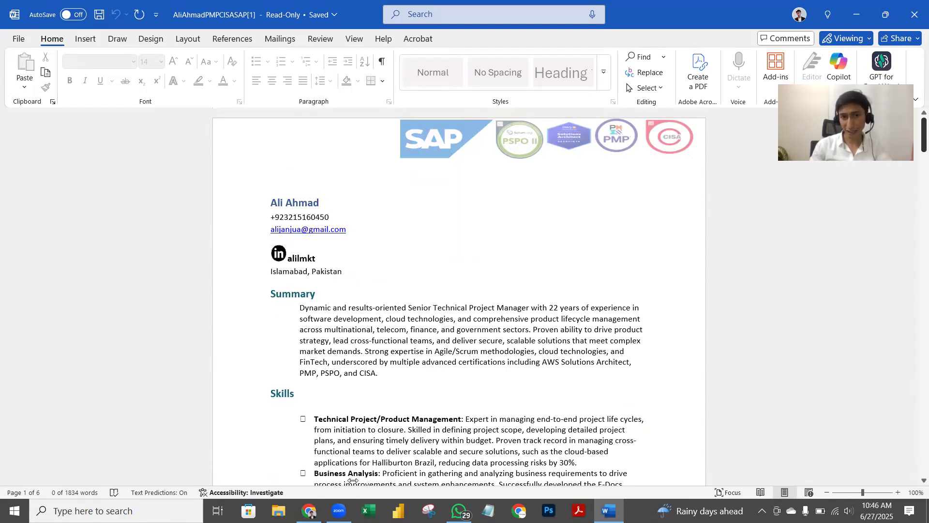
Step: Check the Facebook, Linkedin and Instagram link URLs in the Find With Me list
left_click(310, 511)
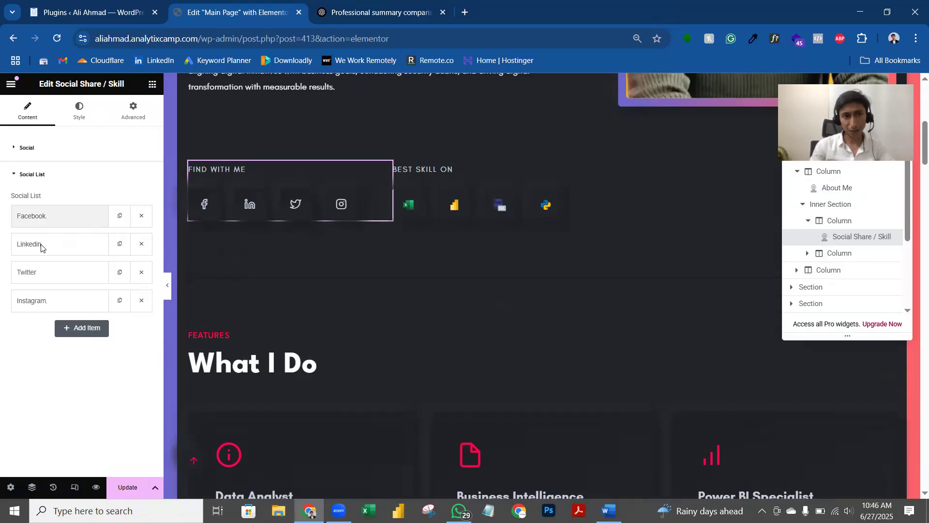
left_click(63, 367)
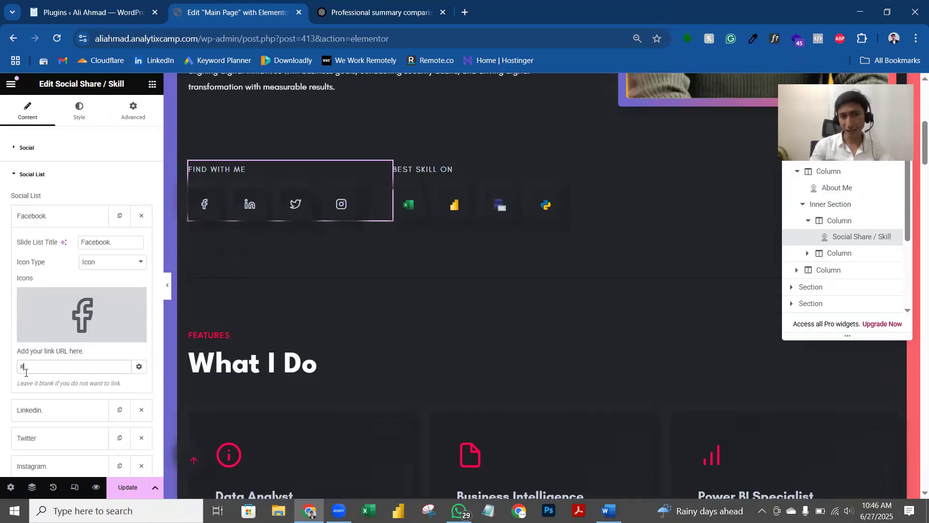
scroll(67, 360, "down", 1)
left_click(49, 374)
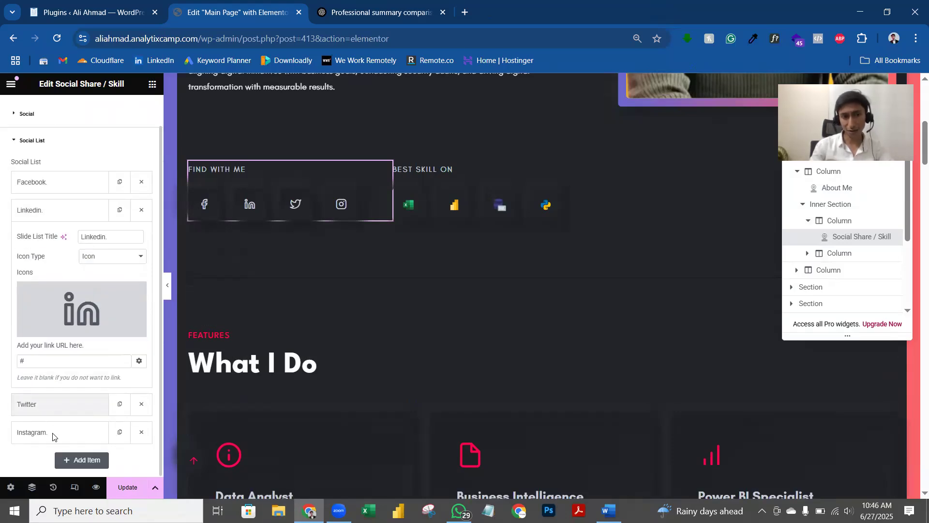
left_click(44, 431)
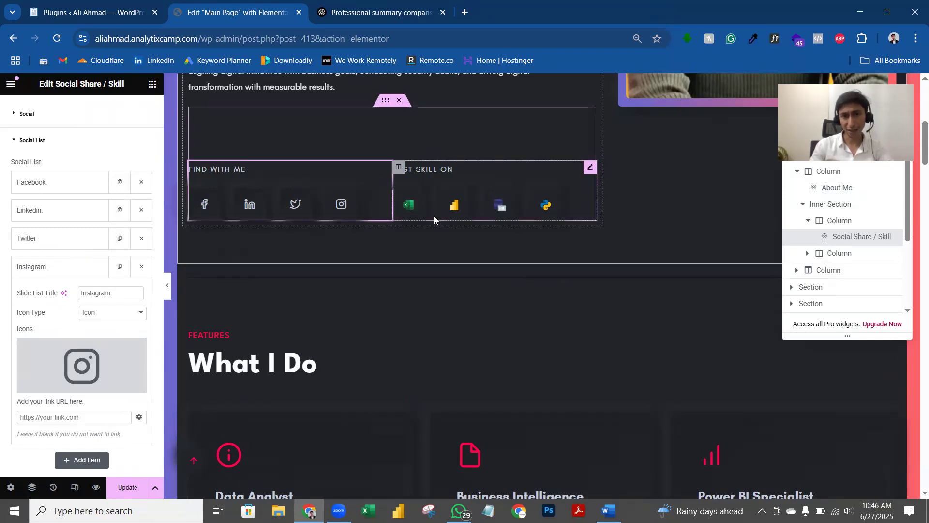
Step: Show the Best Skill On block's skill items and peek at the Excel item
left_click(458, 169)
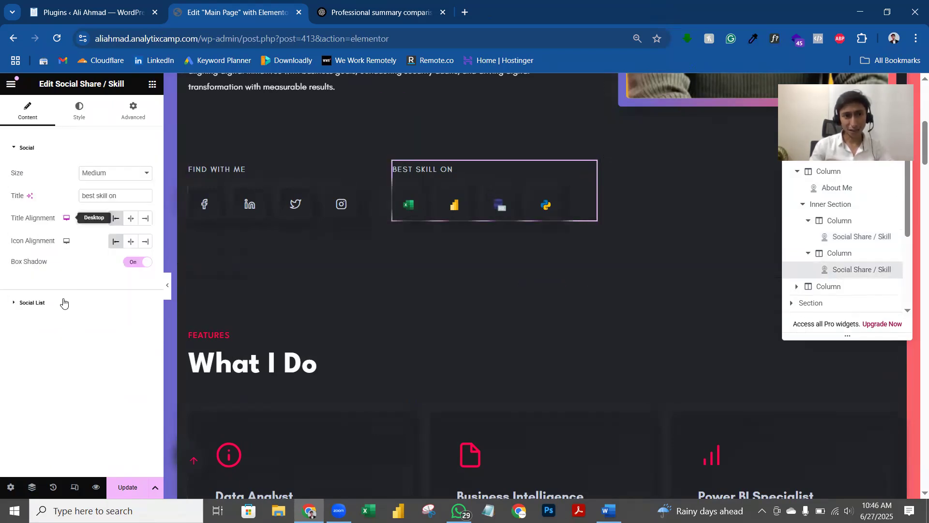
left_click(39, 302)
left_click(50, 215)
left_click(49, 216)
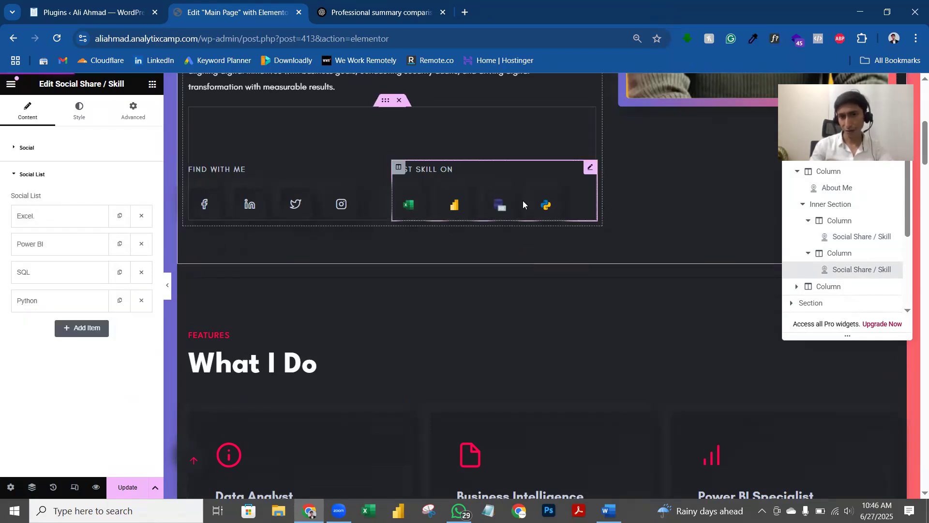
Step: Scroll down to the Testimonial section and select the Testimonial Carousel card for editing
scroll(478, 198, "down", 6)
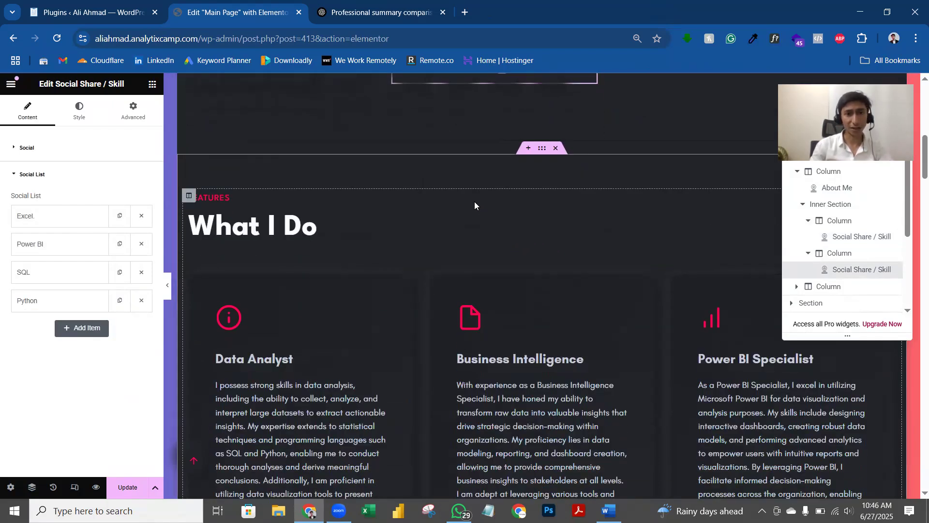
scroll(452, 193, "down", 12)
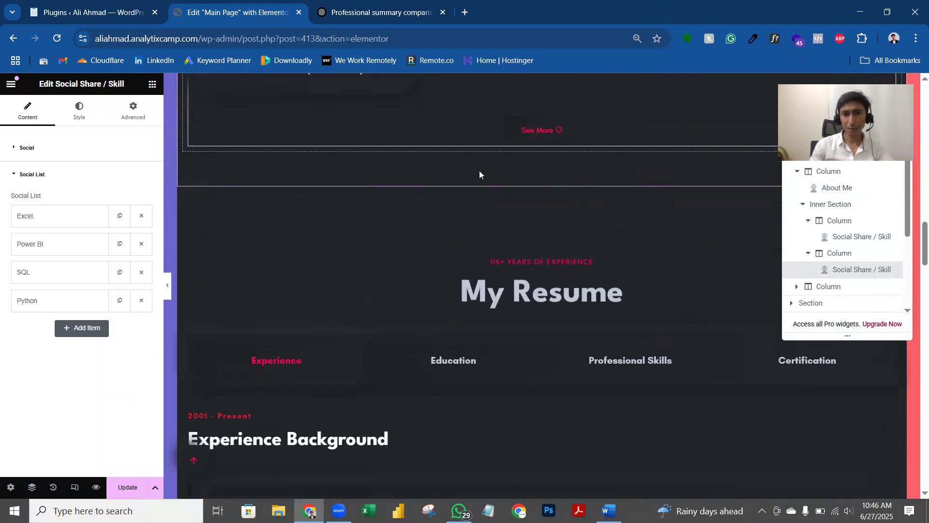
scroll(491, 190, "down", 9)
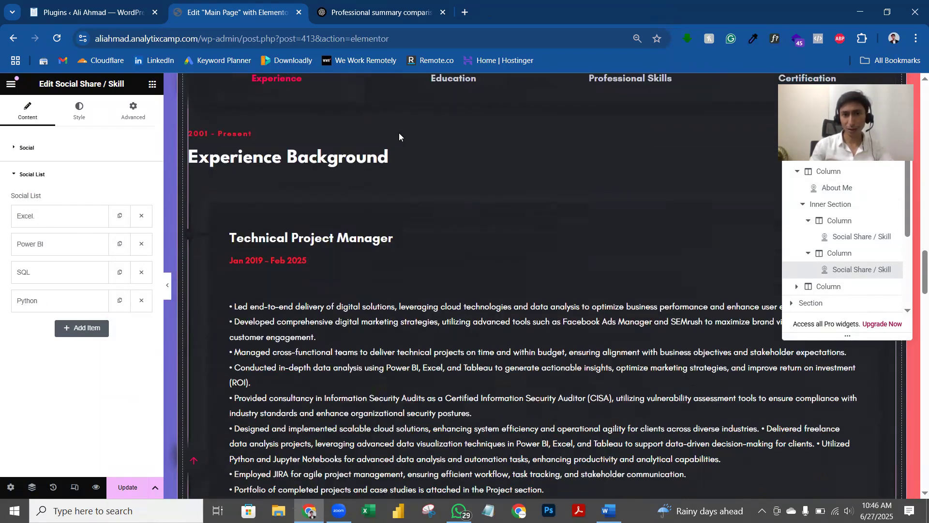
scroll(448, 231, "down", 10)
scroll(430, 155, "down", 2, "ctrl")
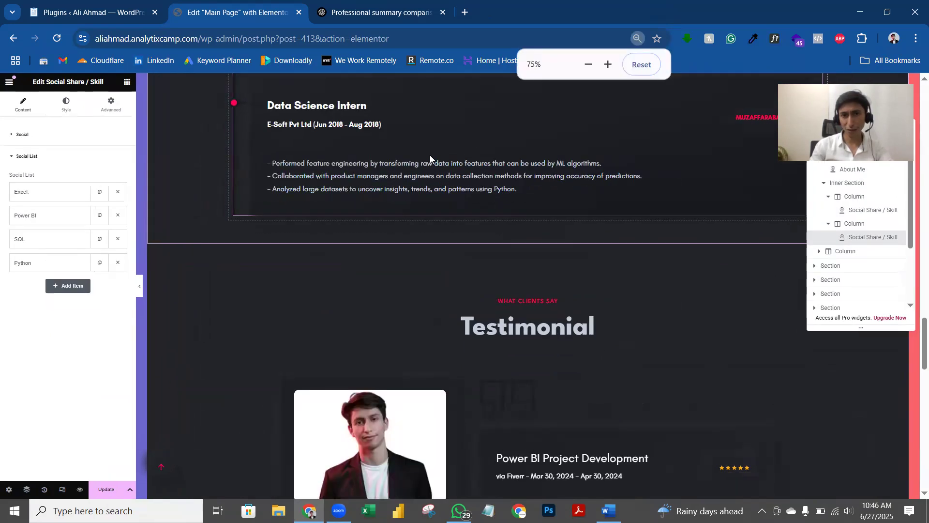
scroll(398, 207, "up", 4)
scroll(403, 139, "down", 12)
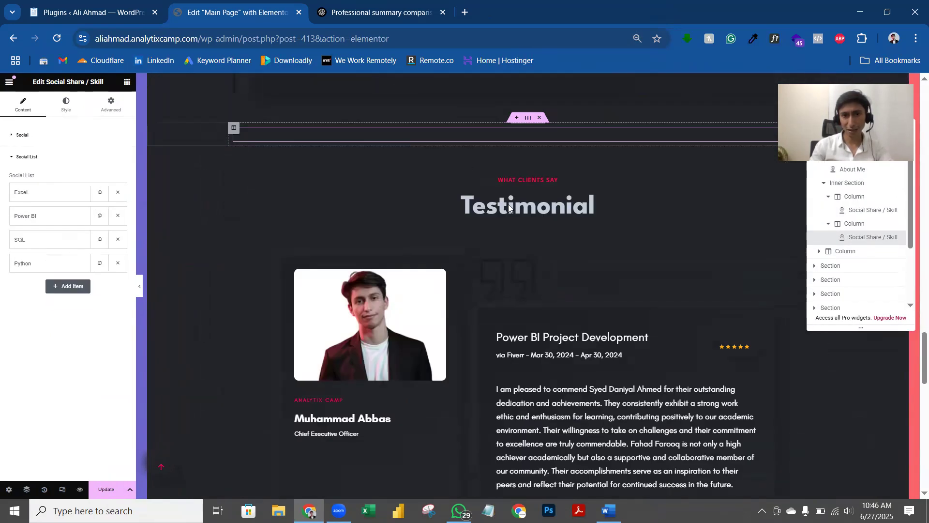
scroll(504, 206, "up", 2)
scroll(548, 267, "up", 1, "ctrl")
scroll(519, 227, "down", 3)
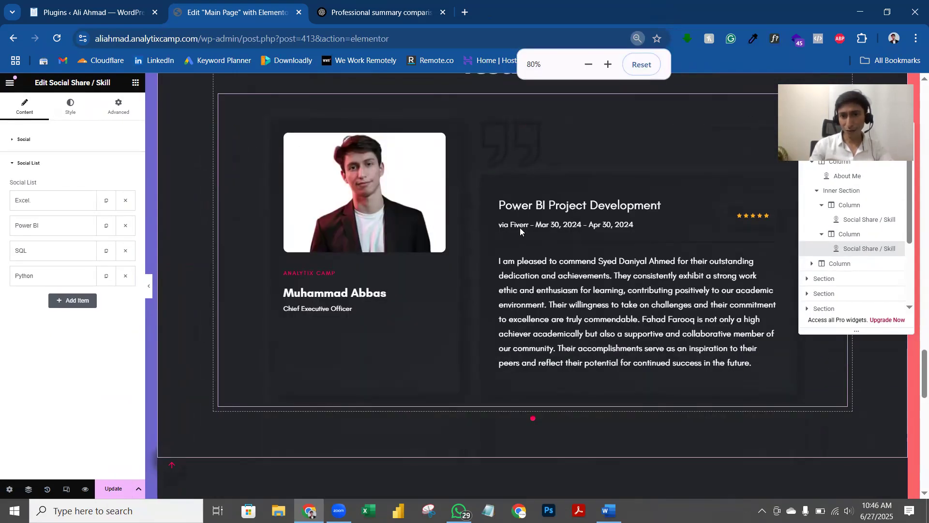
scroll(538, 213, "up", 1)
left_click(573, 248)
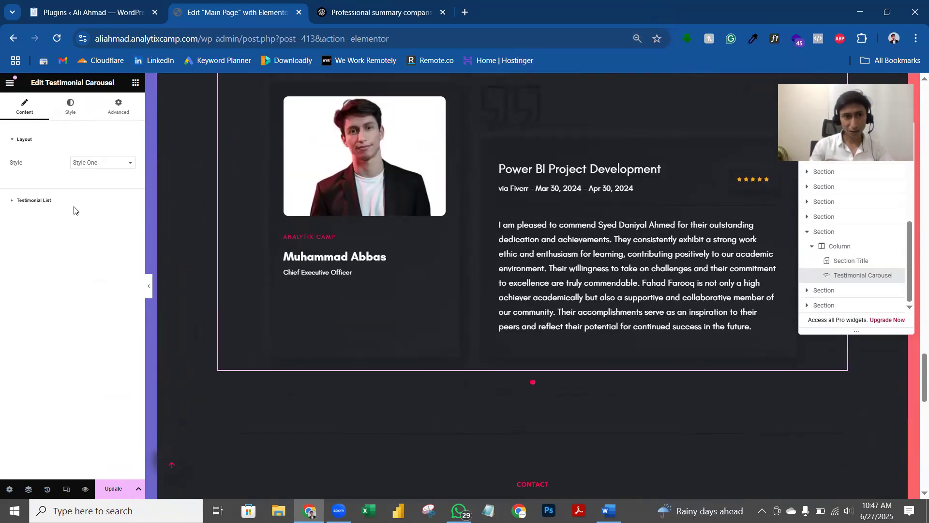
Step: Replace both old names in the first testimonial's text with the portfolio owner's name
left_click(59, 203)
left_click(59, 197)
scroll(91, 292, "down", 3)
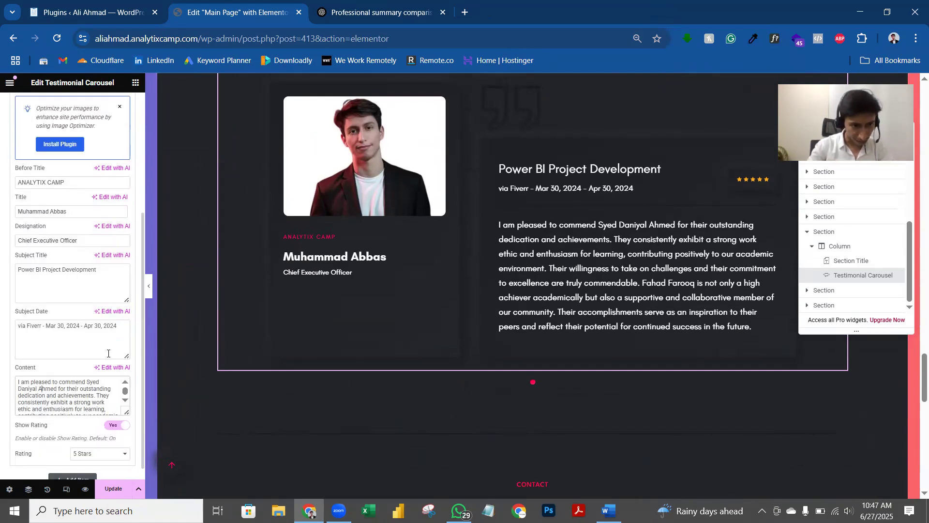
key("ctrl+shift+Left")
key("ctrl+shift+Left")
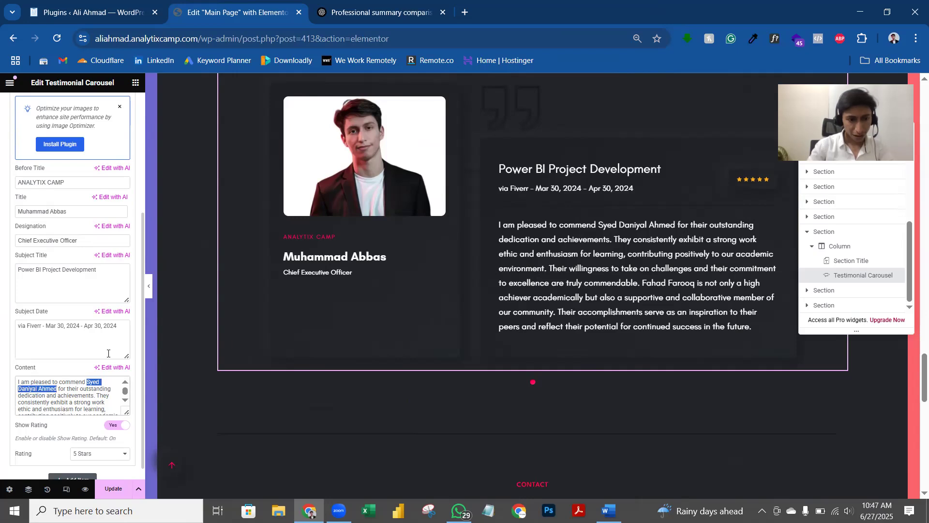
key("BackSpace")
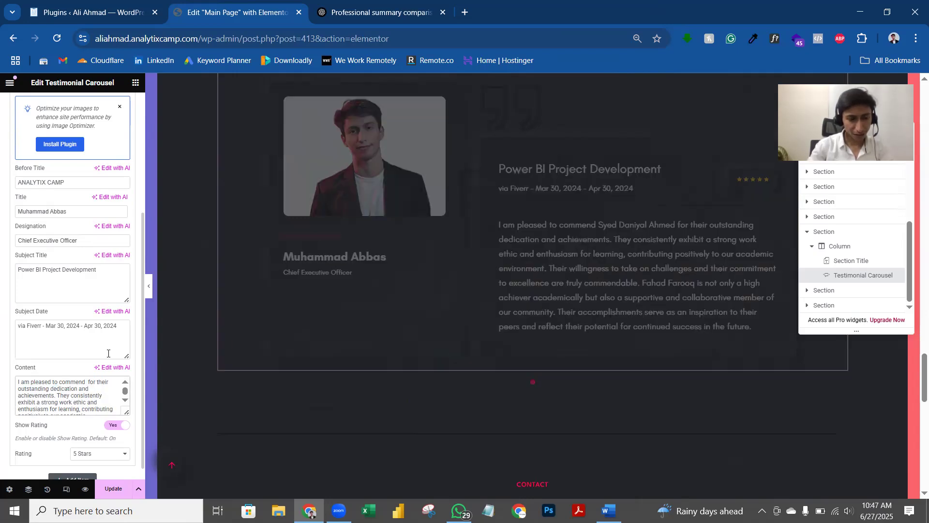
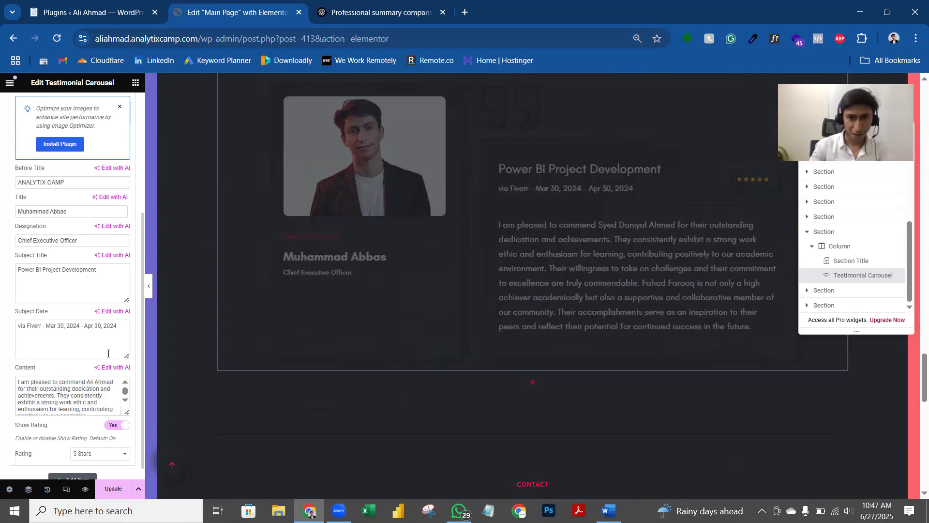
scroll(94, 408, "down", 1)
scroll(94, 408, "down", 2)
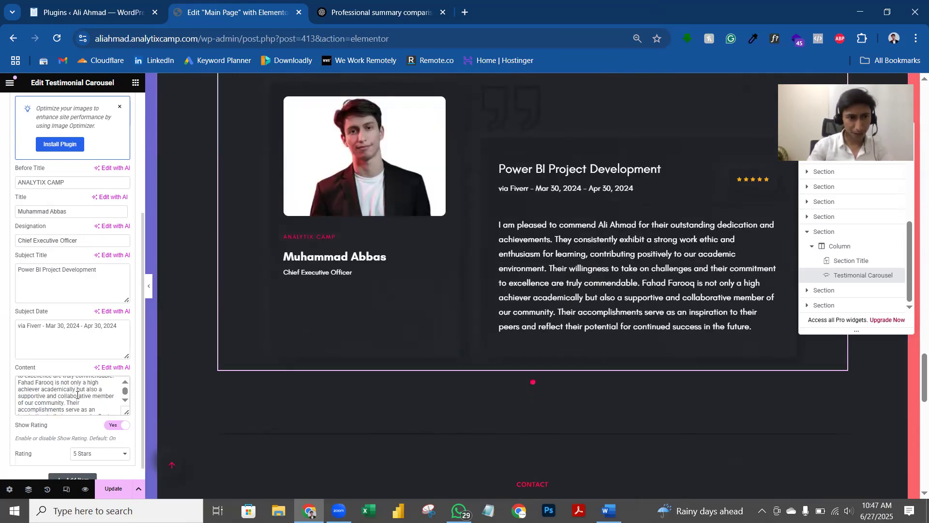
scroll(78, 395, "up", 1)
key("ctrl+shift+Left")
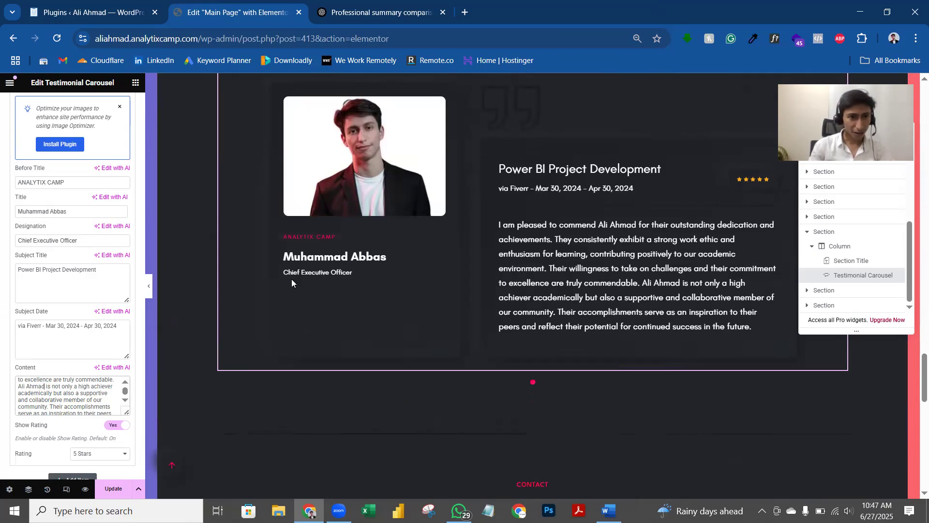
scroll(62, 324, "down", 2)
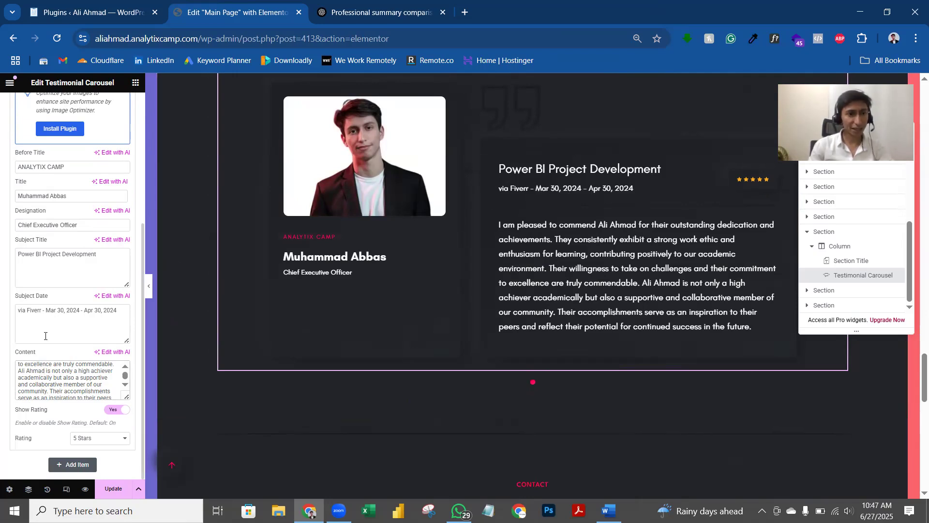
scroll(71, 209, "up", 4)
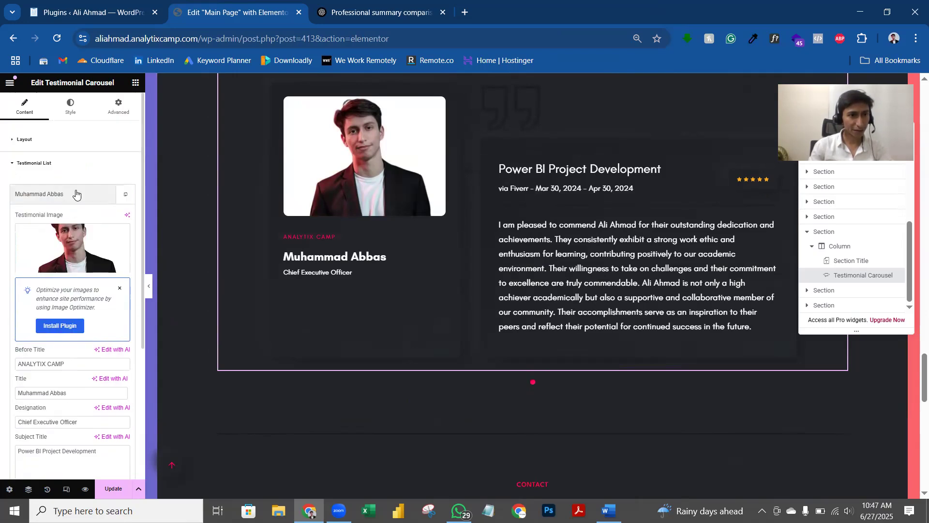
Step: Change the testimonial date to Jan 30, 2025 - May 30, 2025, then scroll to Contact With Me
left_click(71, 201)
left_click(73, 198)
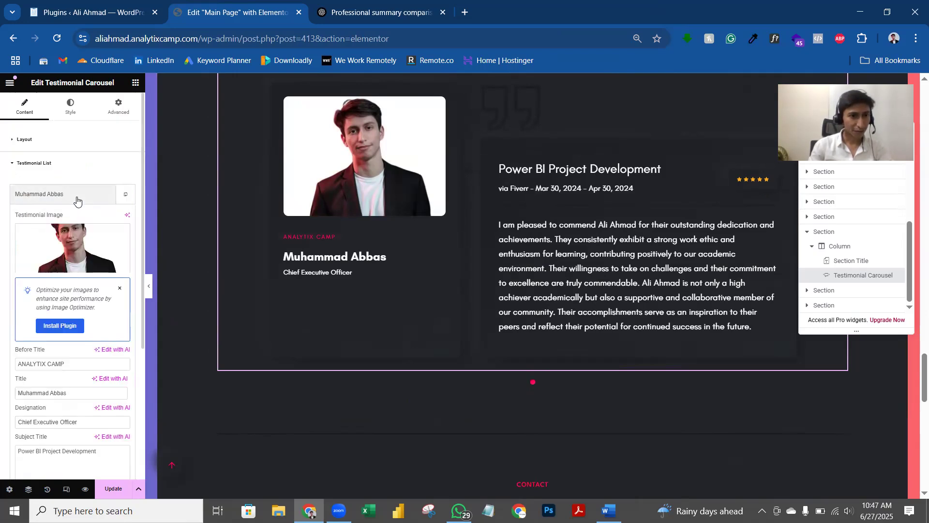
scroll(77, 274, "down", 4)
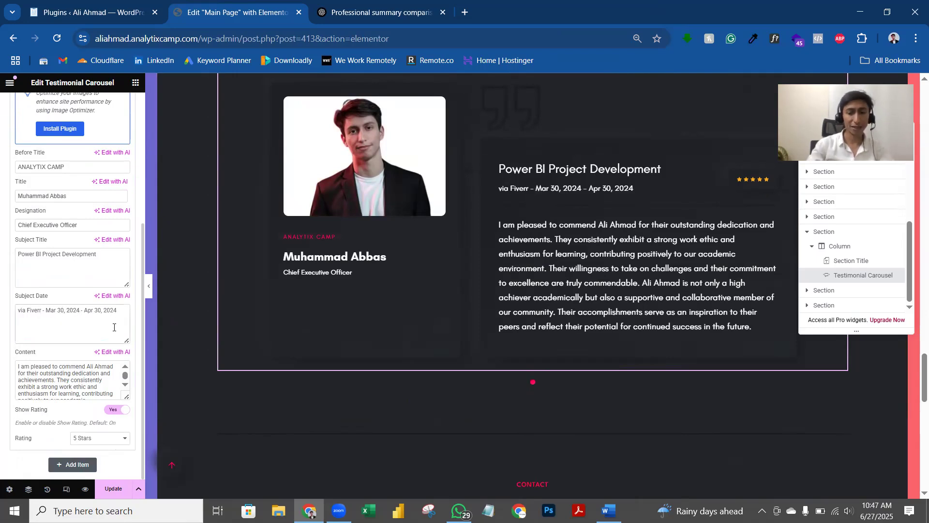
key("BackSpace")
type("5")
key("Right")
key("Right")
key("Right")
key("Right")
key("Right")
key("Right")
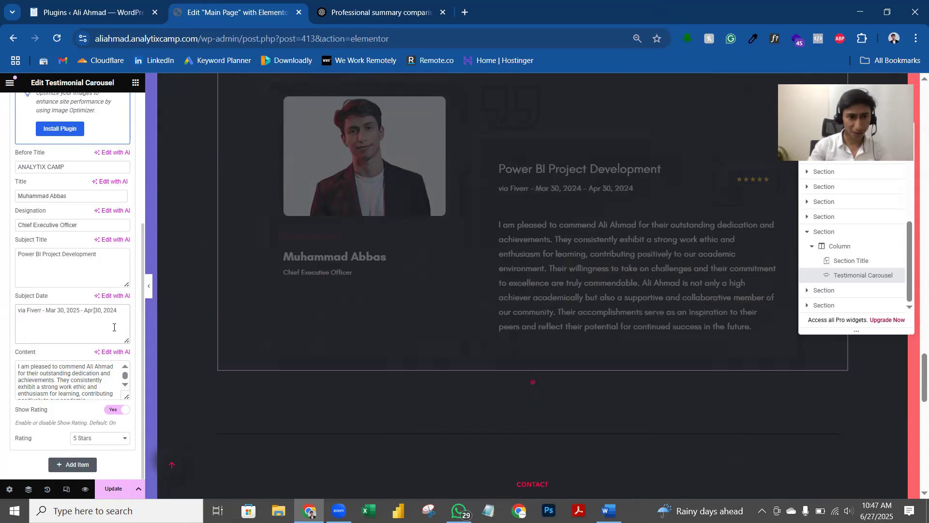
key("Right")
key("Right")
key("Right")
key("Right")
key("BackSpace")
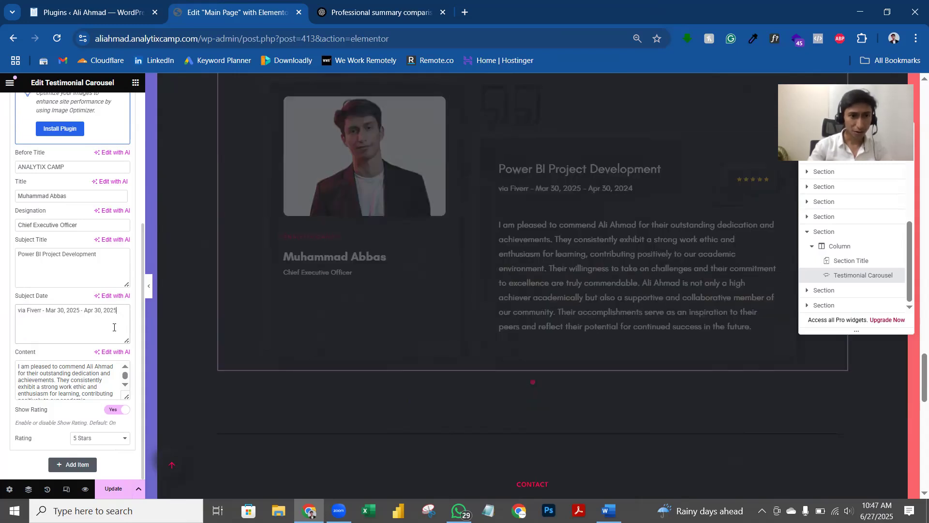
key("shift+Left")
key("shift+Left")
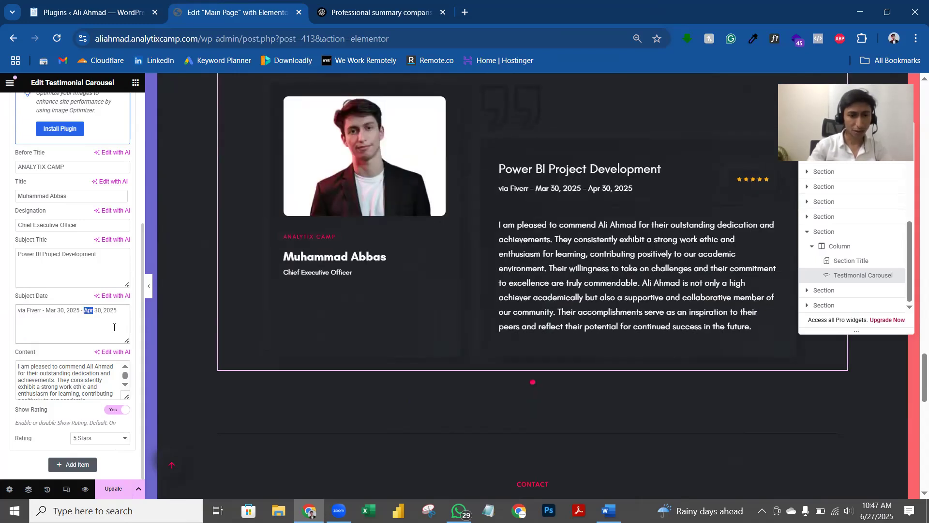
type("May")
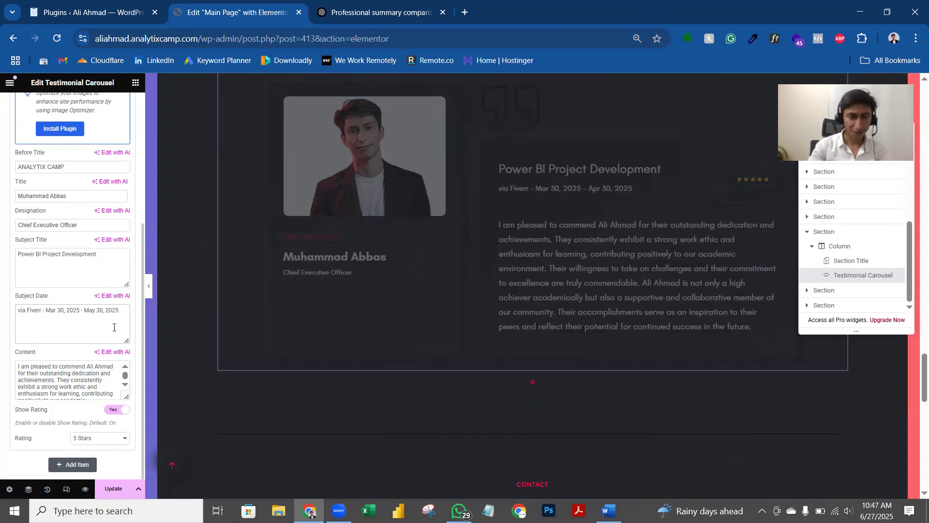
key("Left")
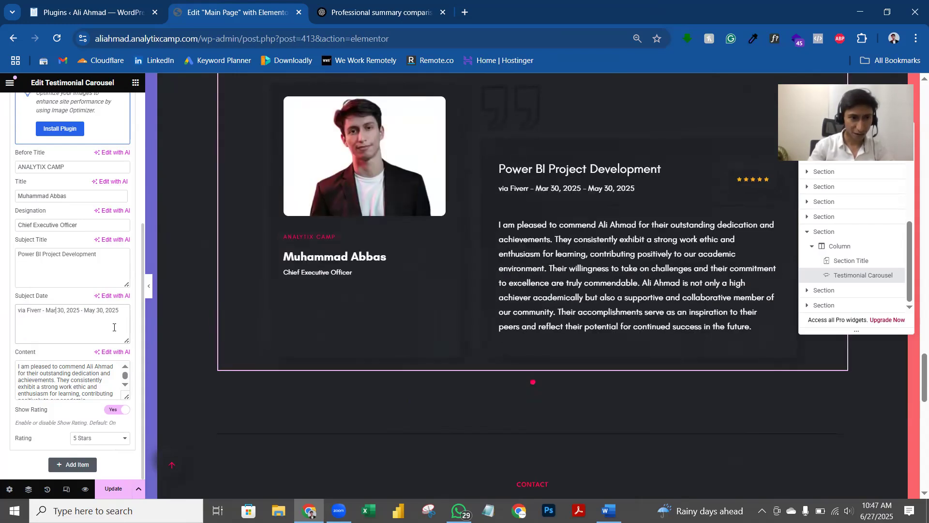
type("jan")
key("BackSpace")
key("BackSpace")
key("BackSpace")
type("Jan")
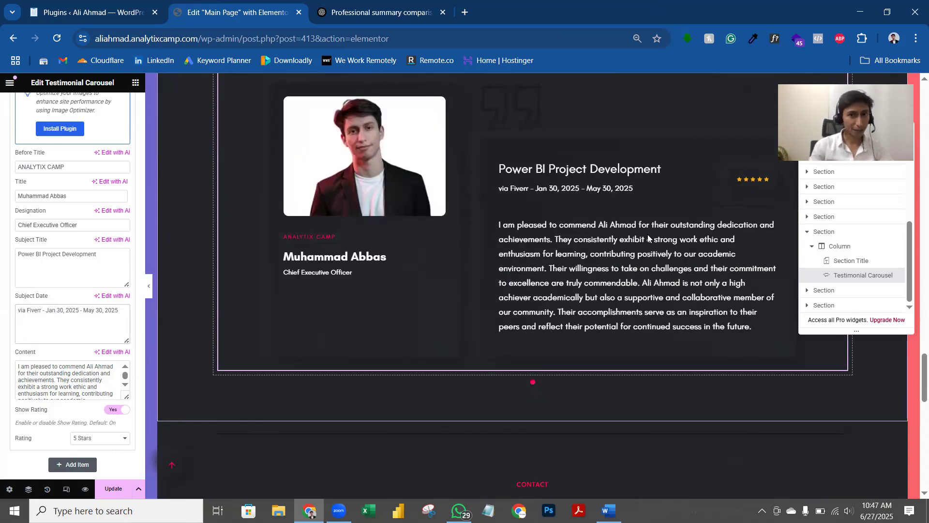
scroll(616, 191, "down", 2)
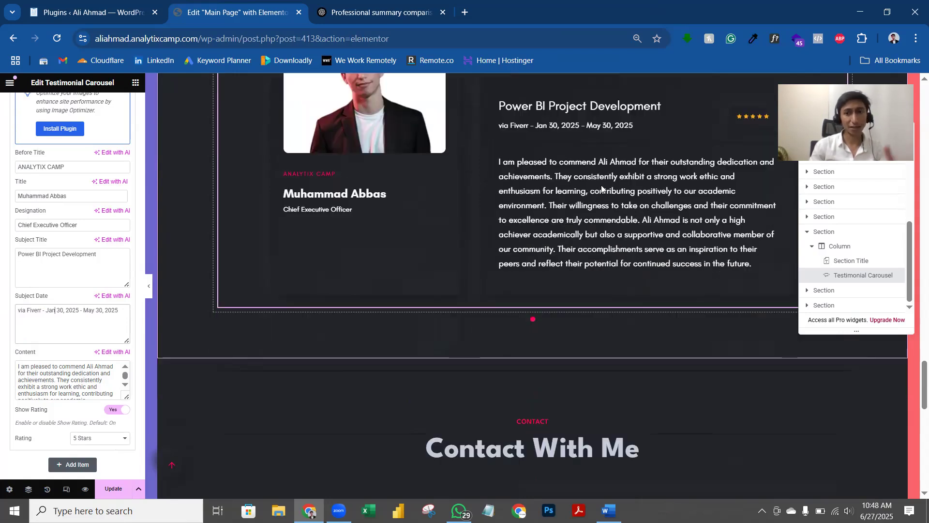
scroll(609, 177, "down", 5)
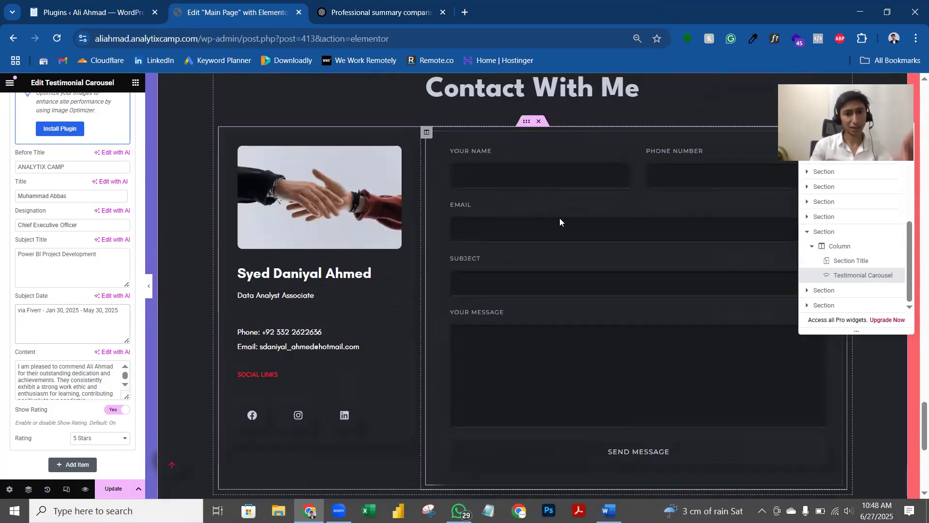
Step: Select the Contact Info card and begin typing the owner's name over its title
left_click(360, 301)
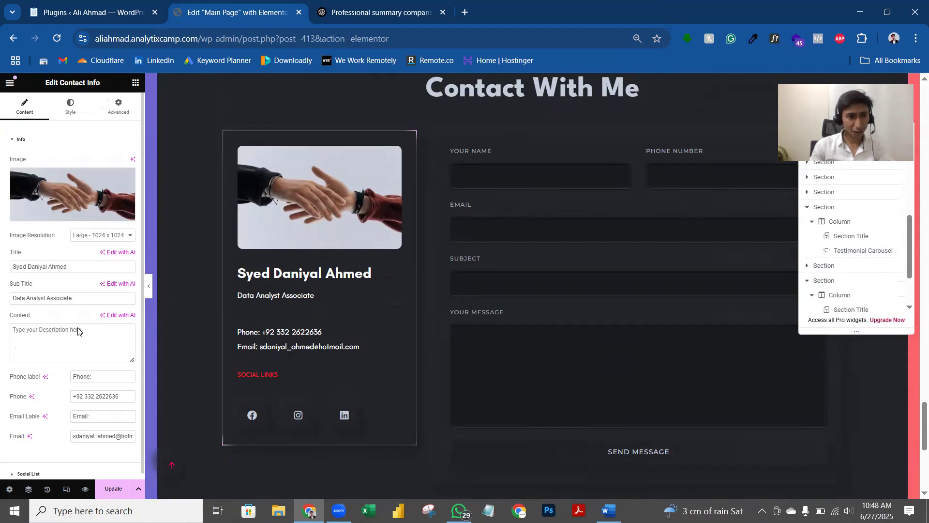
key("ctrl+a")
type("A")
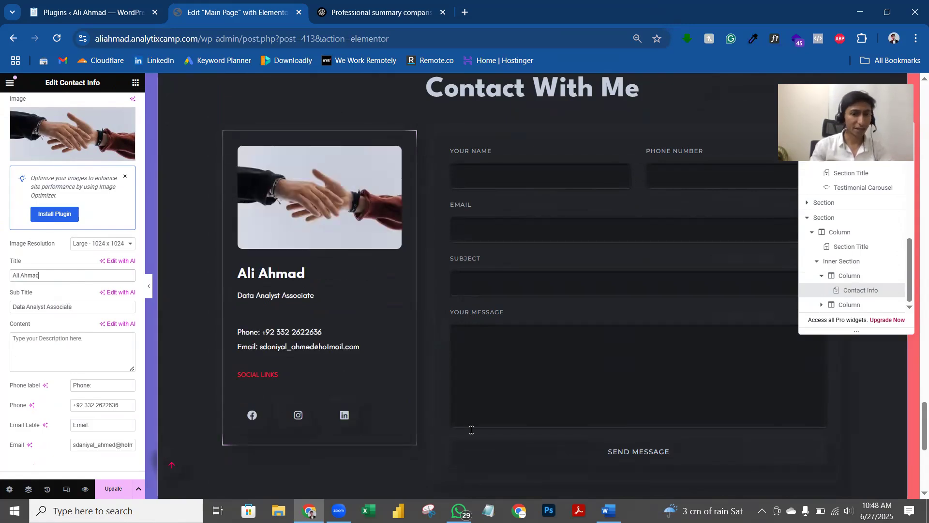
Step: Set the card subtitle to 'Technical Project Manager & Information Security Consultant' from the résumé
key("alt+Tab")
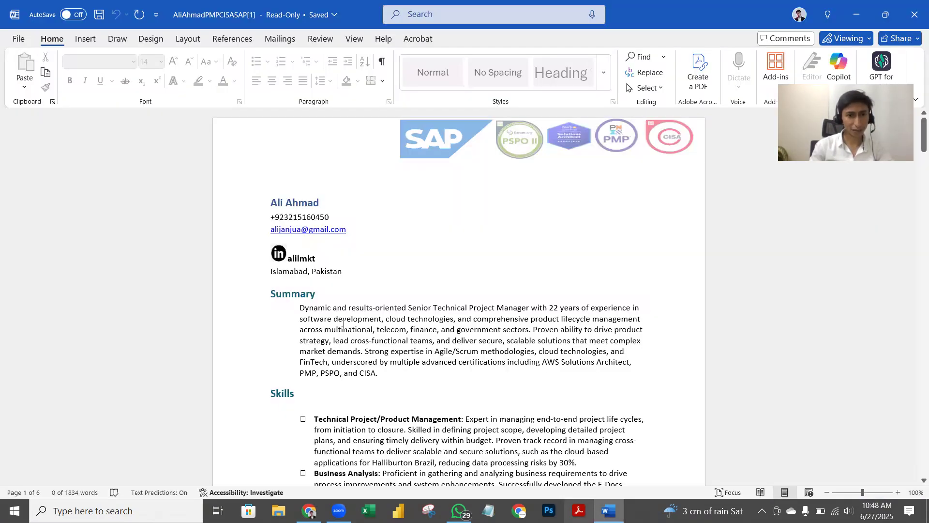
scroll(343, 323, "down", 20)
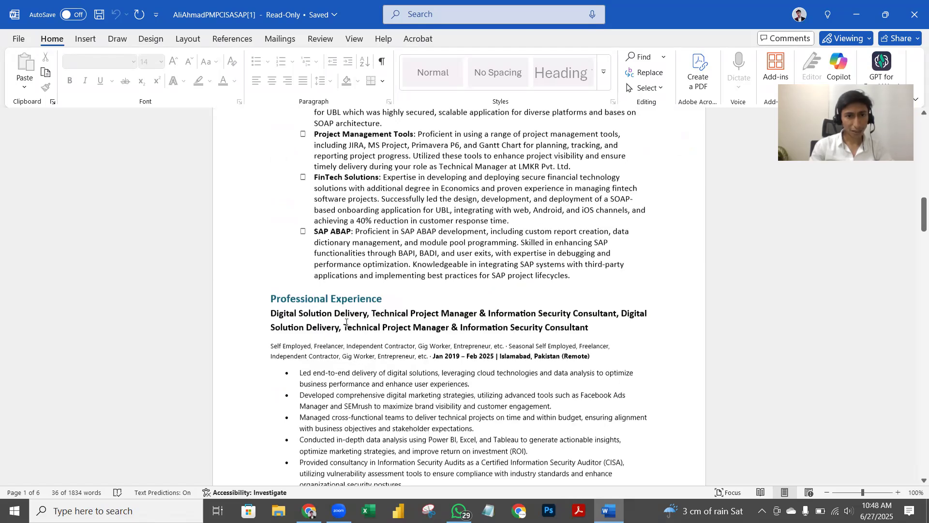
scroll(429, 226, "down", 3)
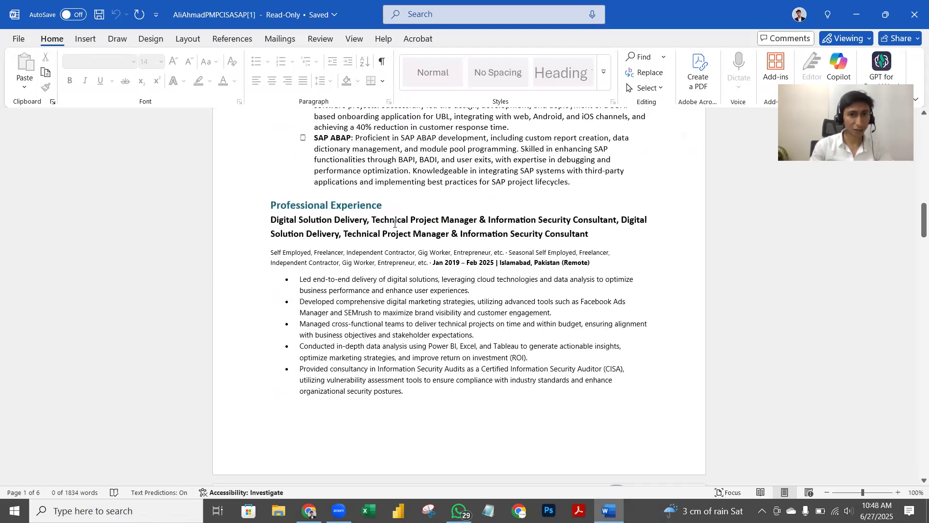
left_click_drag(372, 222, 617, 224)
key("ctrl+c")
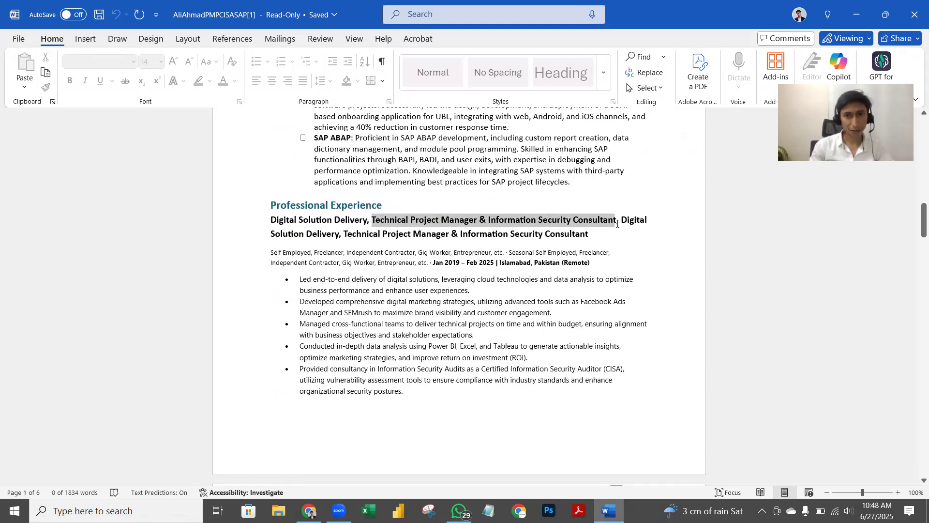
left_click(605, 507)
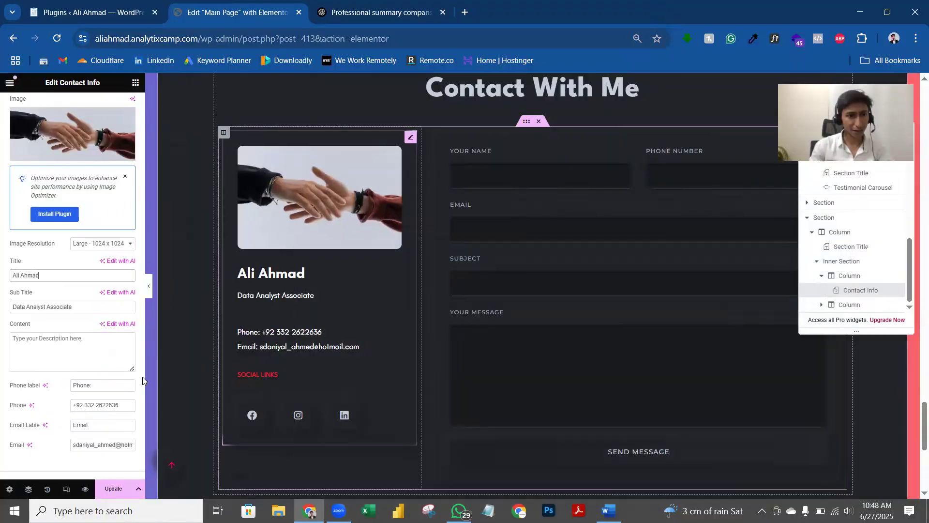
left_click(90, 308)
key("ctrl+a")
key("ctrl+v")
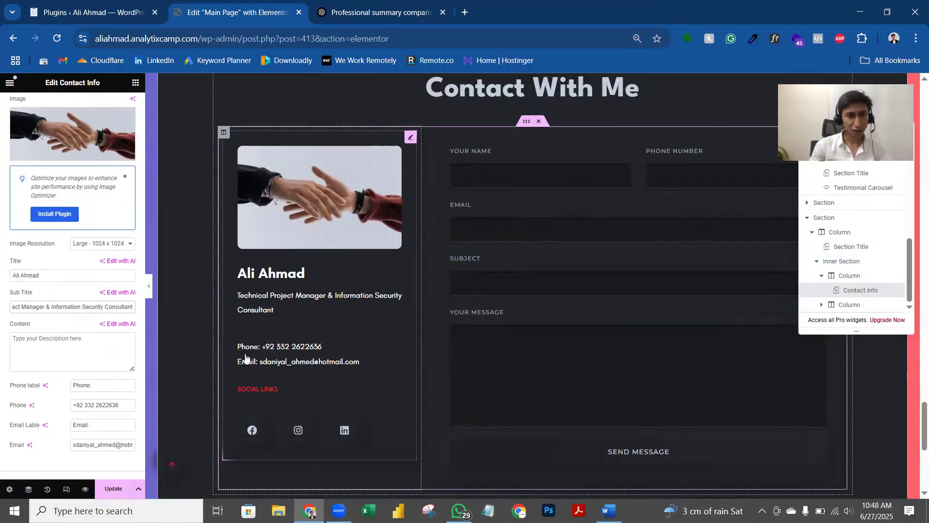
scroll(114, 446, "down", 1)
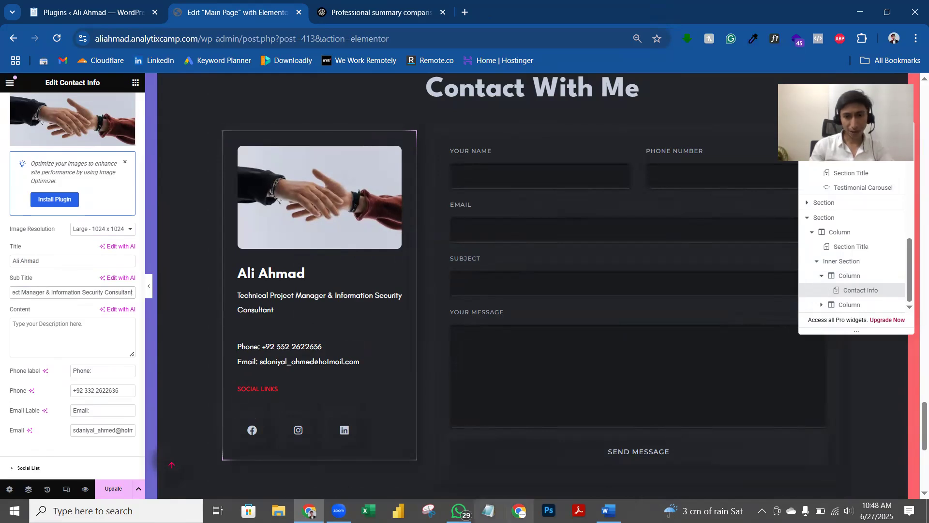
Step: Copy the résumé e-mail address into the card's Email field
left_click(609, 510)
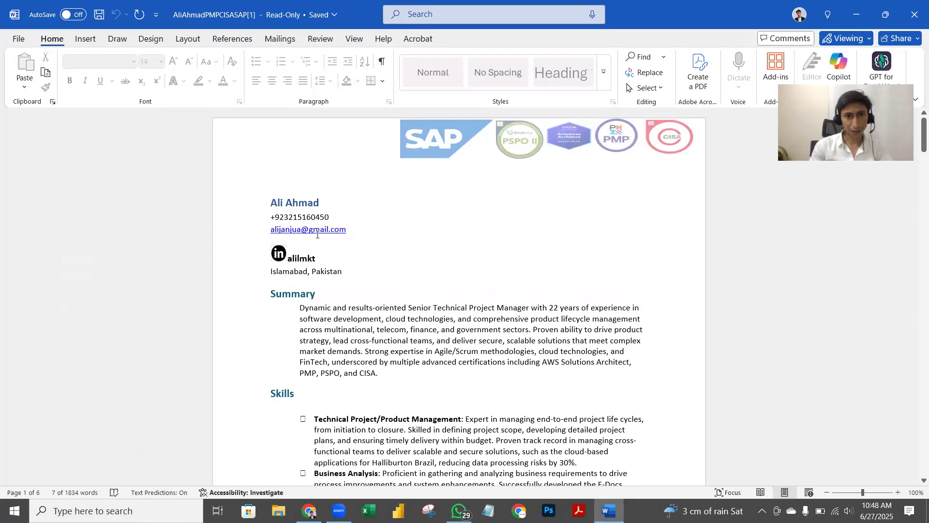
left_click_drag(346, 231, 272, 232)
key("ctrl+c")
left_click(608, 511)
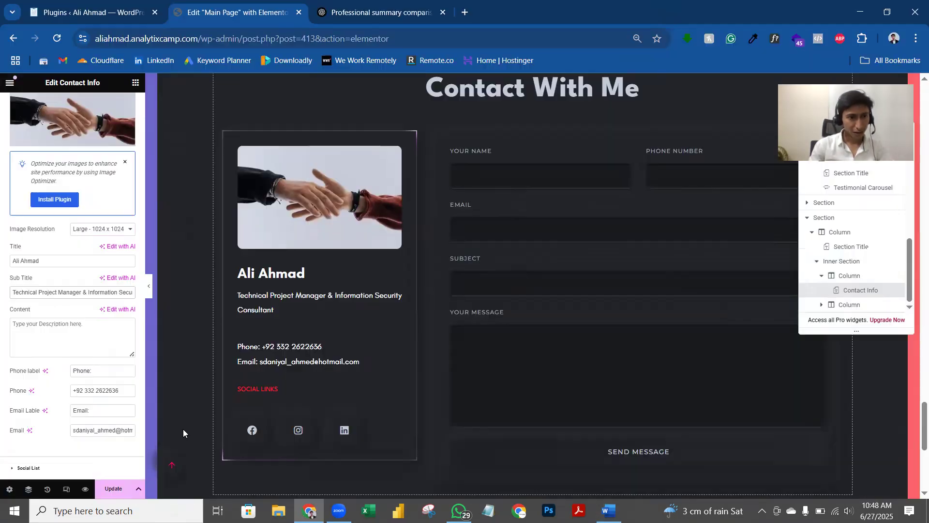
left_click(130, 432)
key("ctrl+a")
key("ctrl+v")
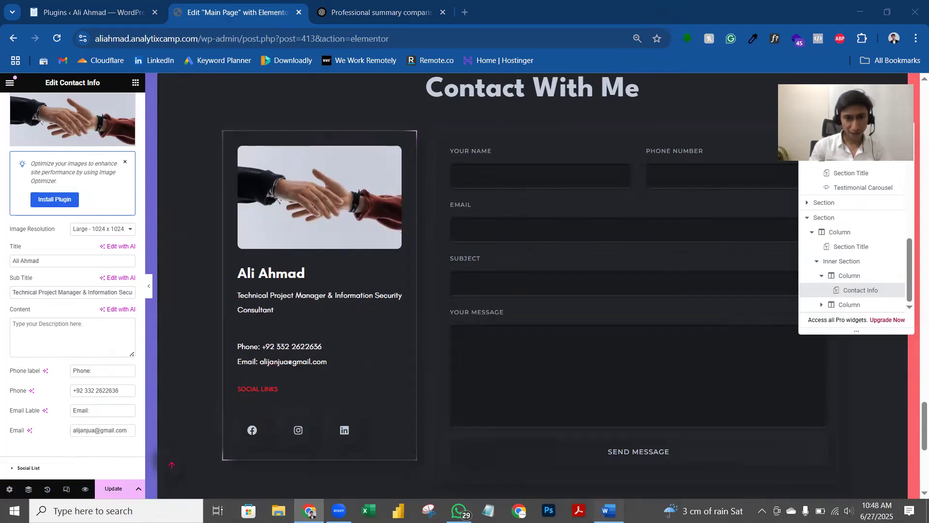
Step: Copy the résumé phone number into the card's Phone field, spacing its digits into groups
key("alt+Tab")
left_click_drag(331, 220, 270, 222)
left_click_drag(273, 253, 271, 218)
key("ctrl+c")
key("alt+Tab")
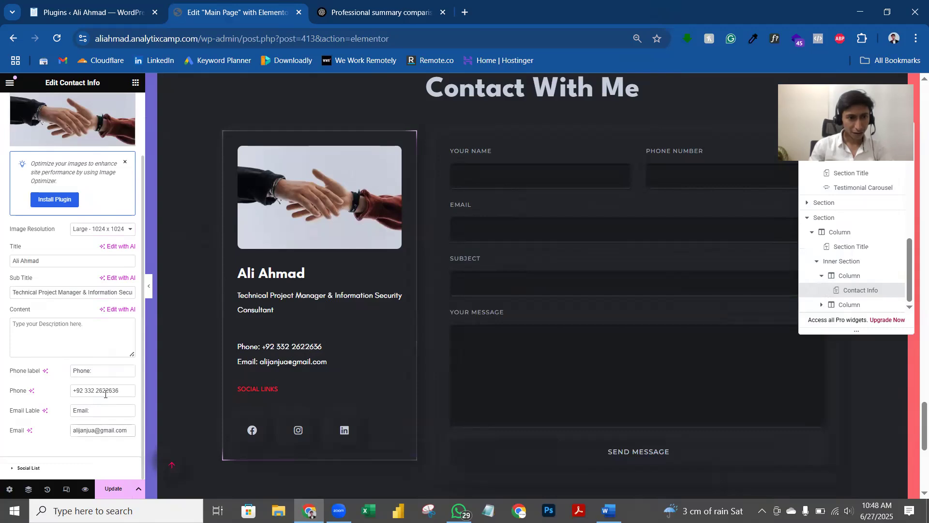
triple_click(105, 394)
key("ctrl+v")
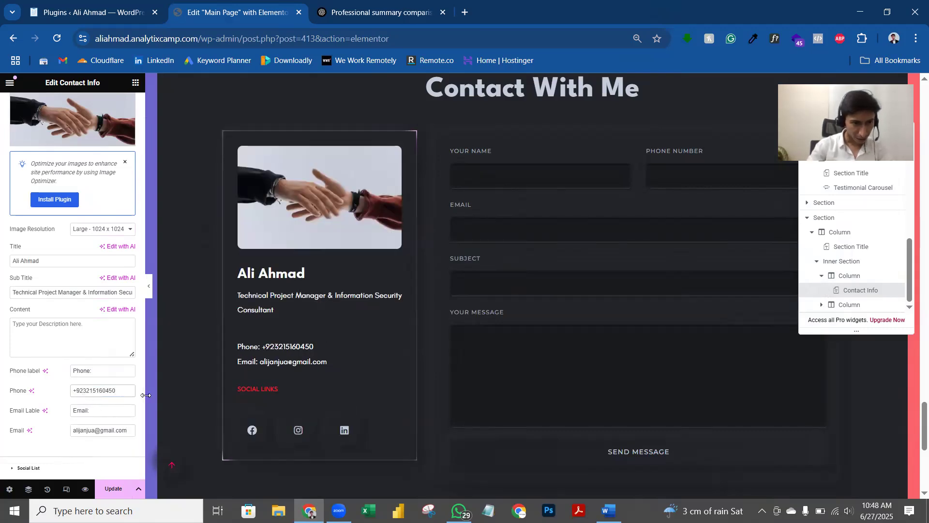
left_click(93, 390)
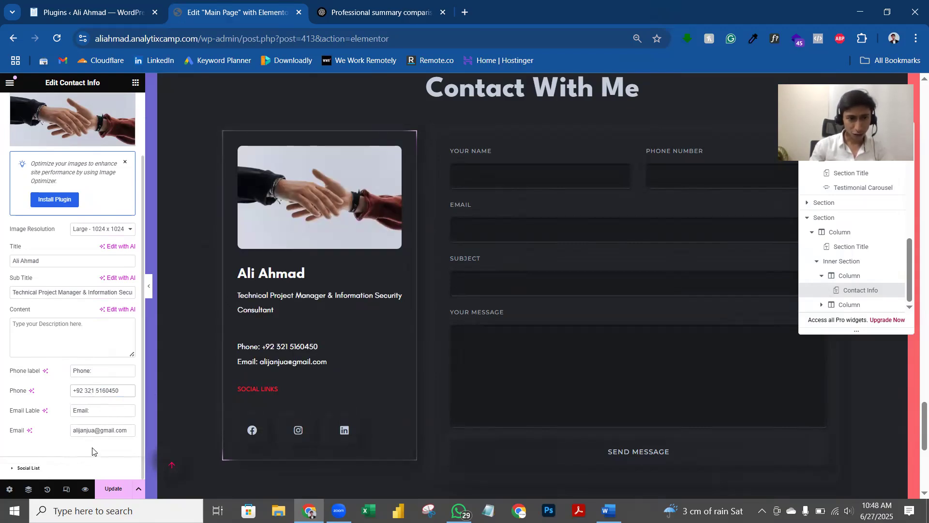
left_click(29, 467)
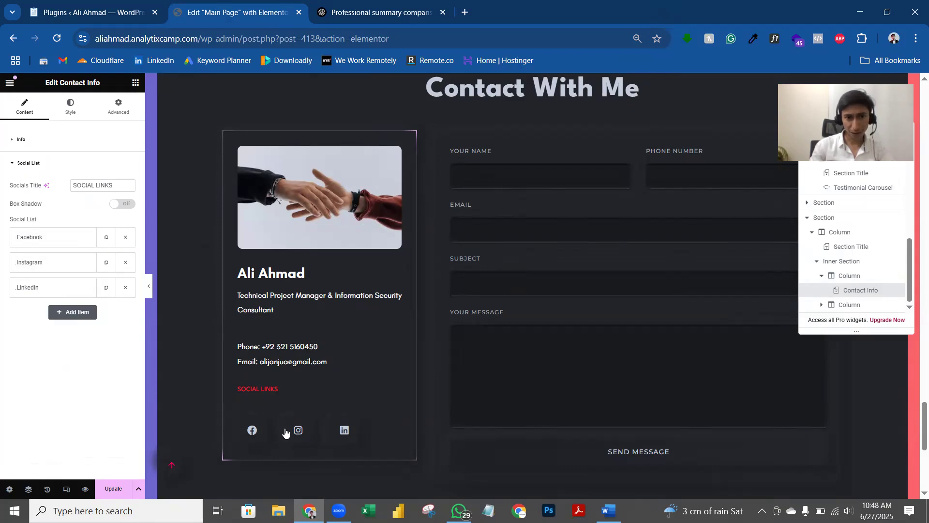
Step: Check the contact card's Facebook and LinkedIn social link settings
left_click(72, 239)
left_click(70, 238)
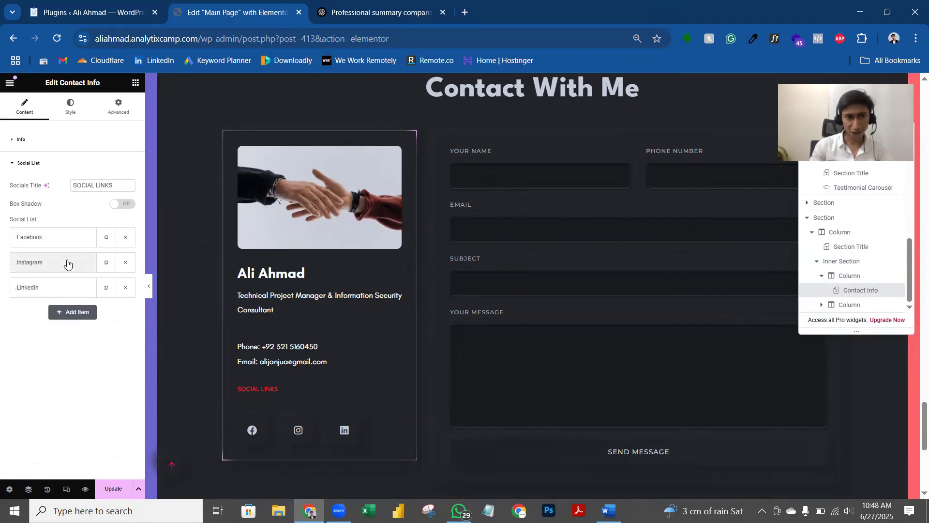
left_click(69, 290)
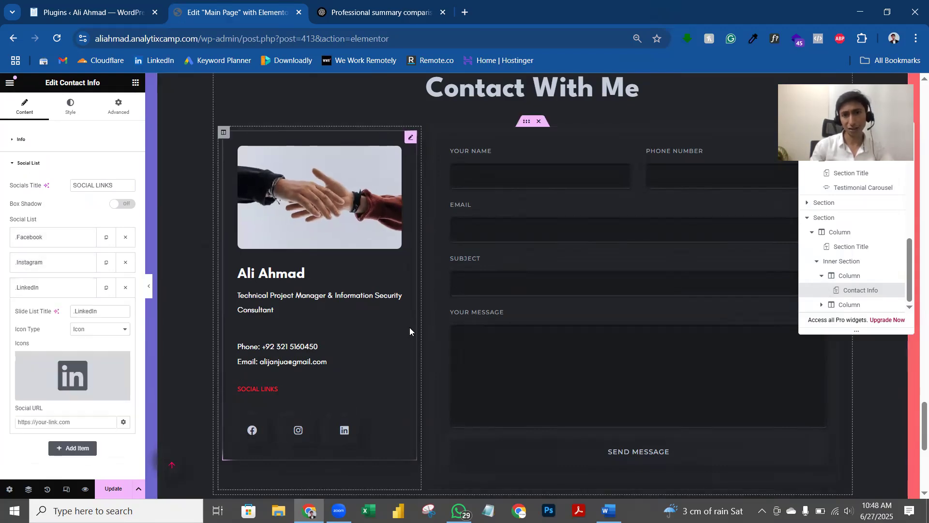
Step: Select the hero image and open the Media Library to choose a replacement photo
scroll(442, 339, "down", 6)
scroll(460, 480, "up", 10)
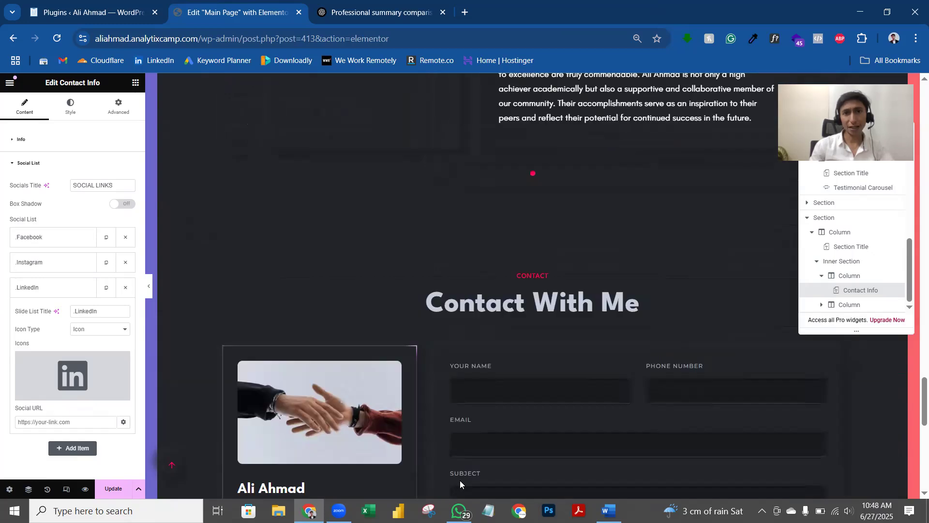
scroll(472, 460, "down", 2)
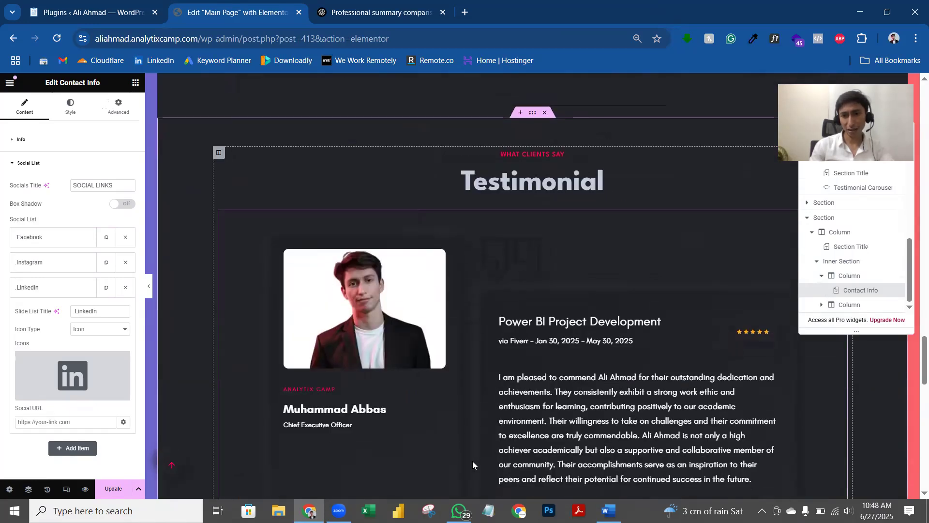
scroll(472, 461, "up", 10)
scroll(476, 459, "up", 10)
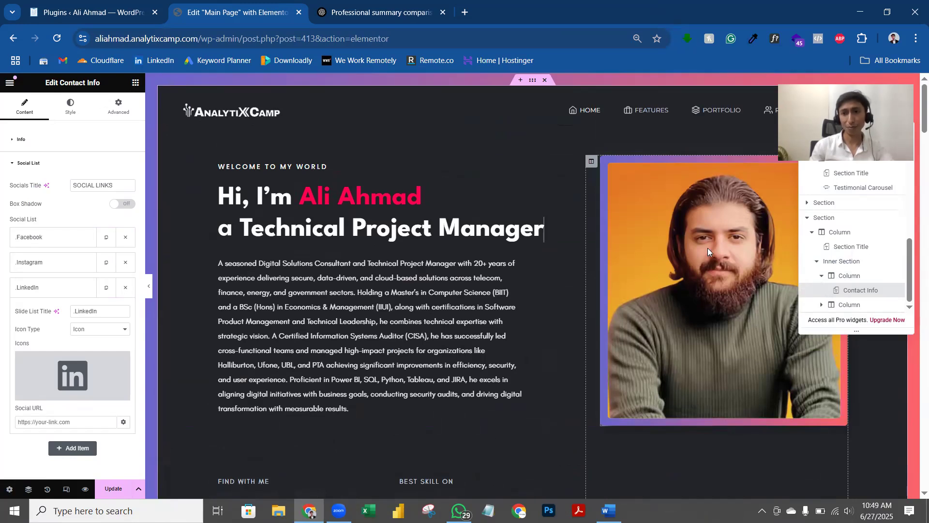
left_click(708, 248)
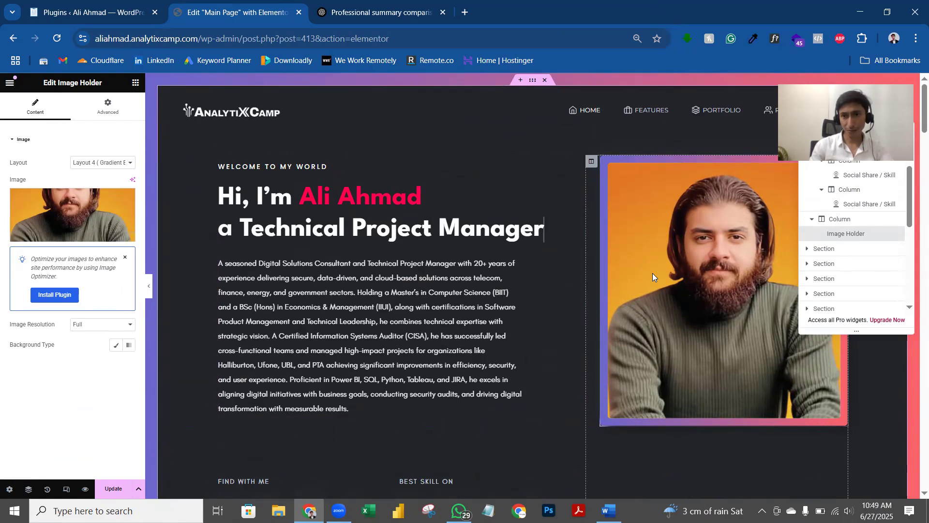
left_click(72, 220)
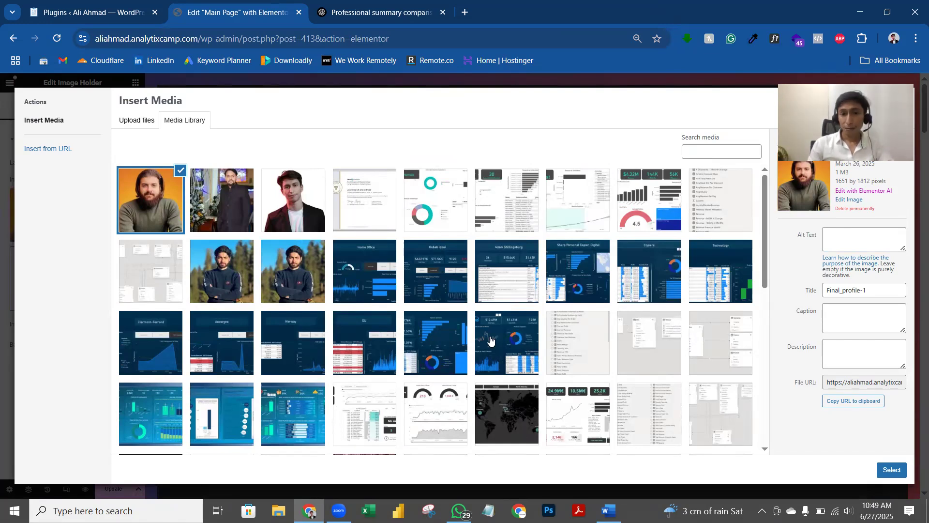
Step: Open LinkedIn in a new tab and search for the portfolio owner's name
left_click(466, 23)
type("linkedin.com")
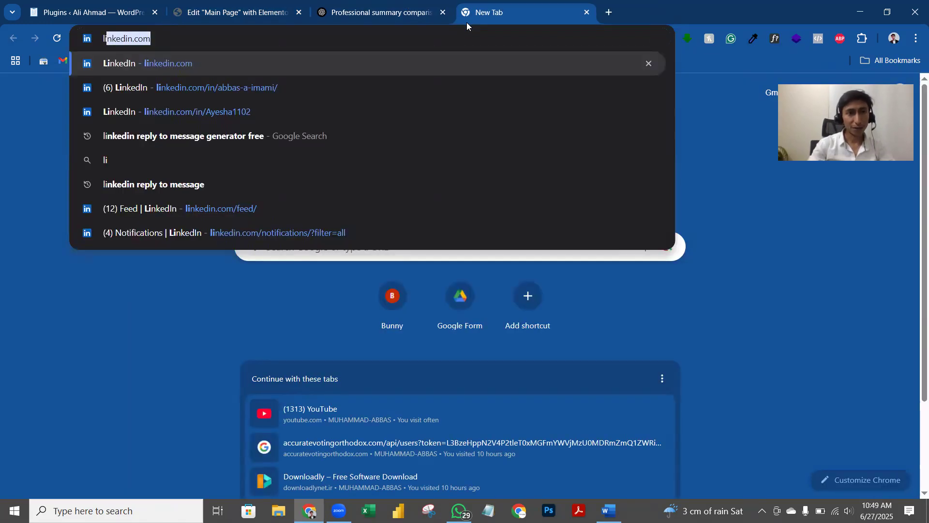
key("Return")
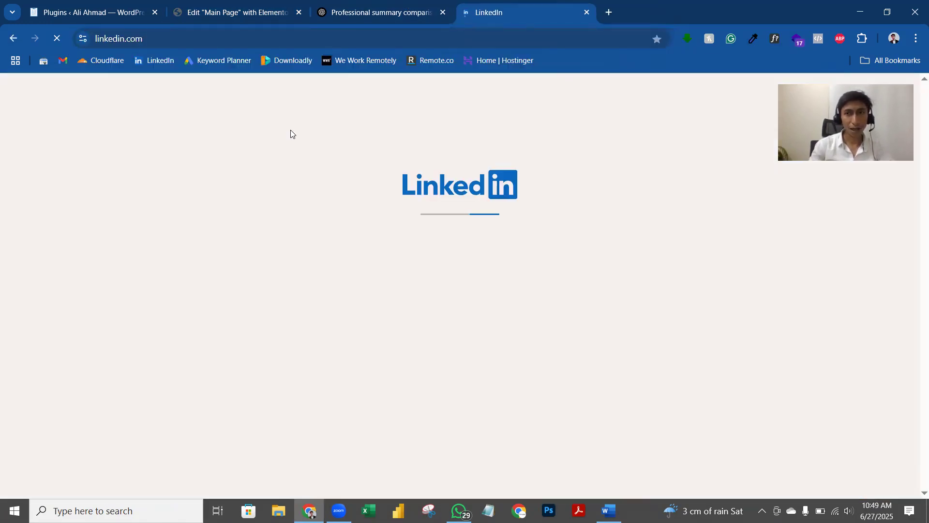
left_click(269, 89)
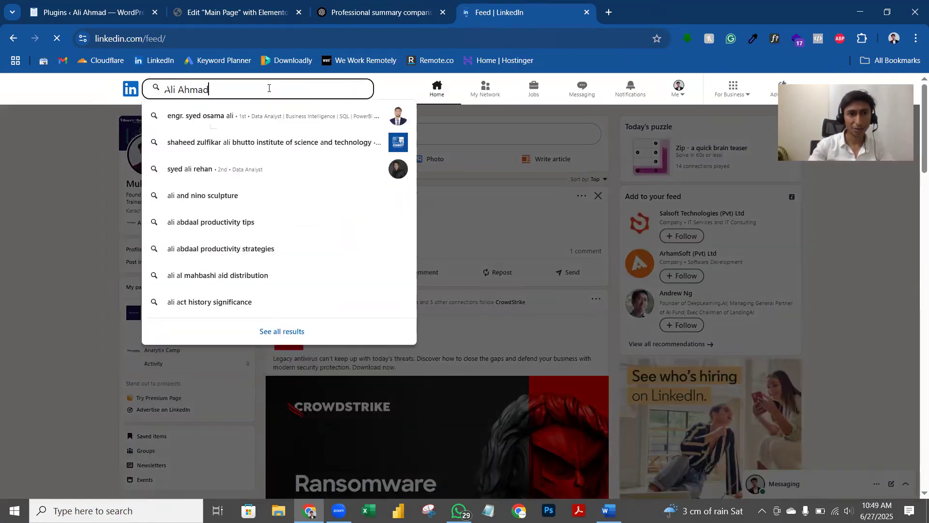
key("Return")
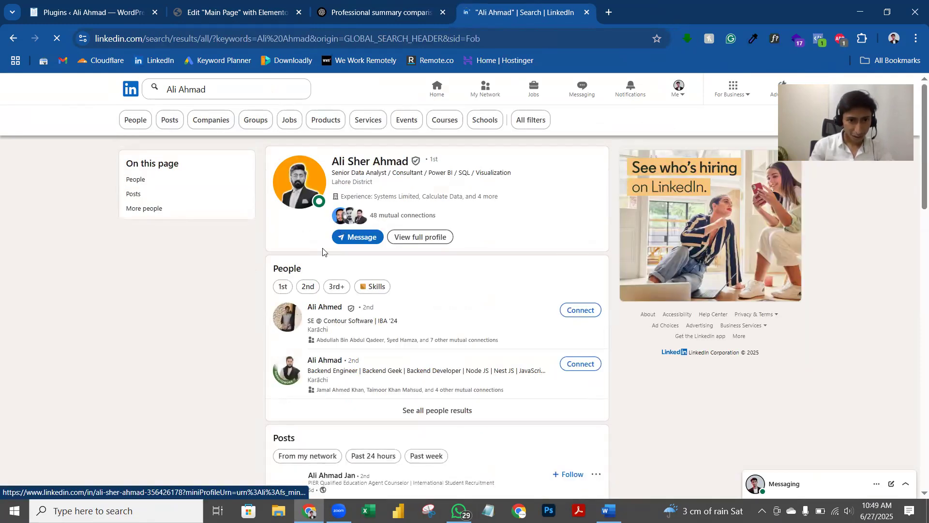
Step: Show all people results for that name and scroll through the matching profiles
scroll(413, 292, "down", 3)
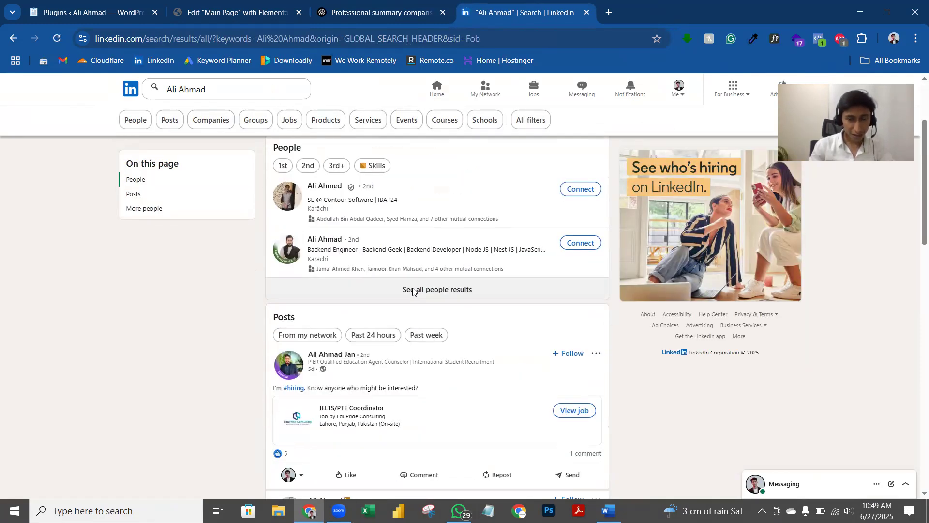
left_click(408, 290)
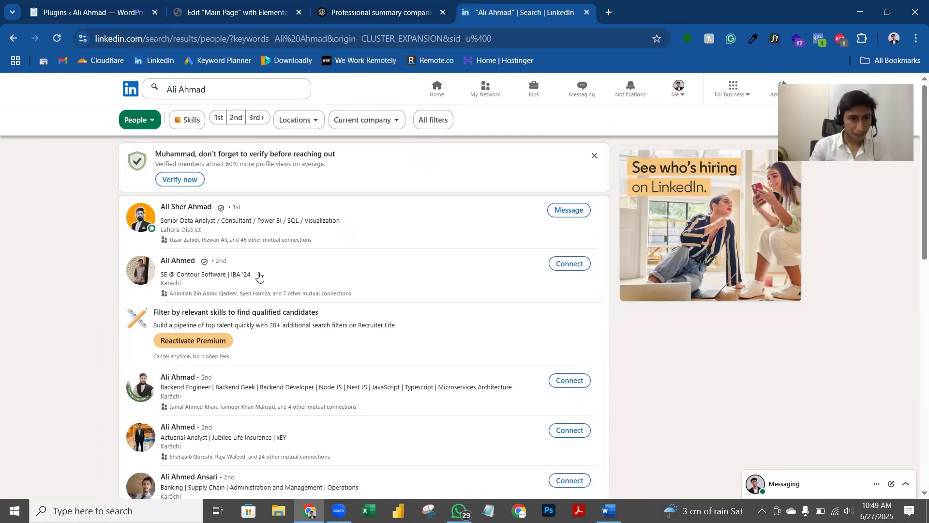
scroll(258, 276, "down", 2)
scroll(258, 276, "down", 1)
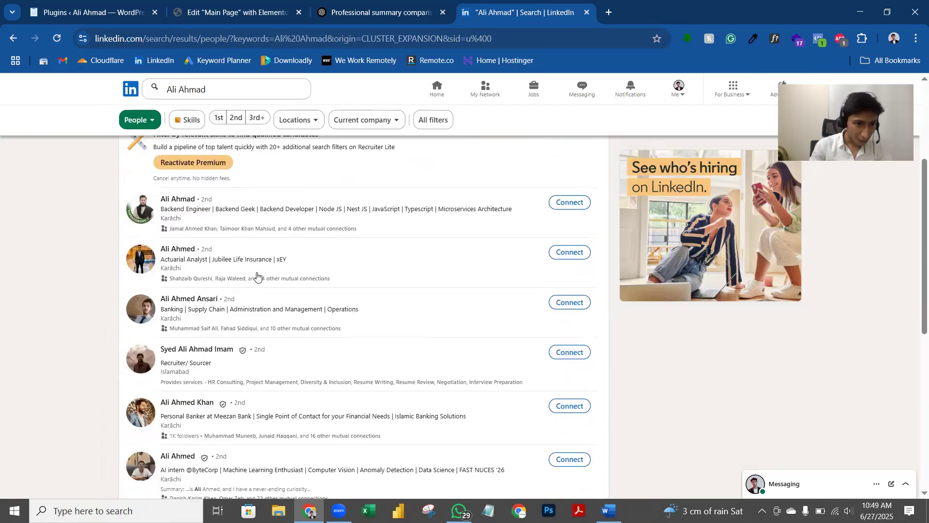
scroll(257, 278, "down", 4)
scroll(257, 287, "up", 5)
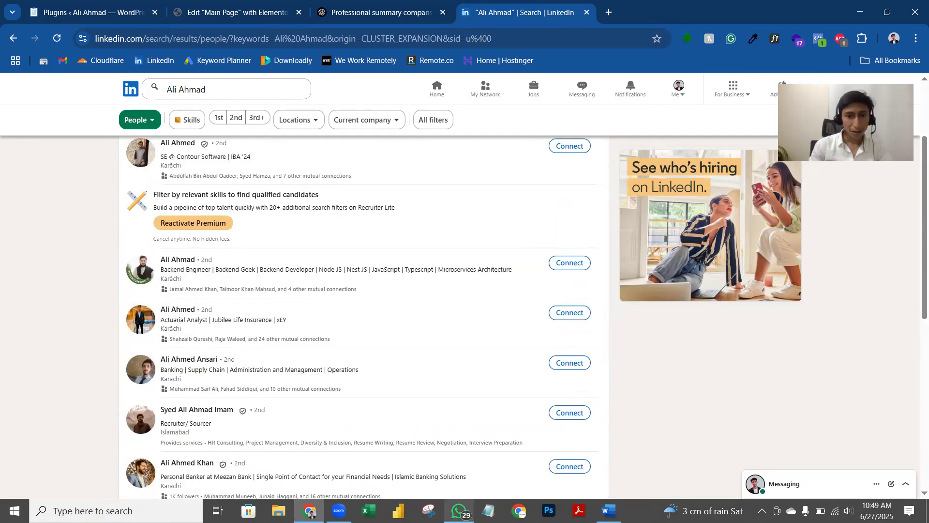
key("alt+Tab")
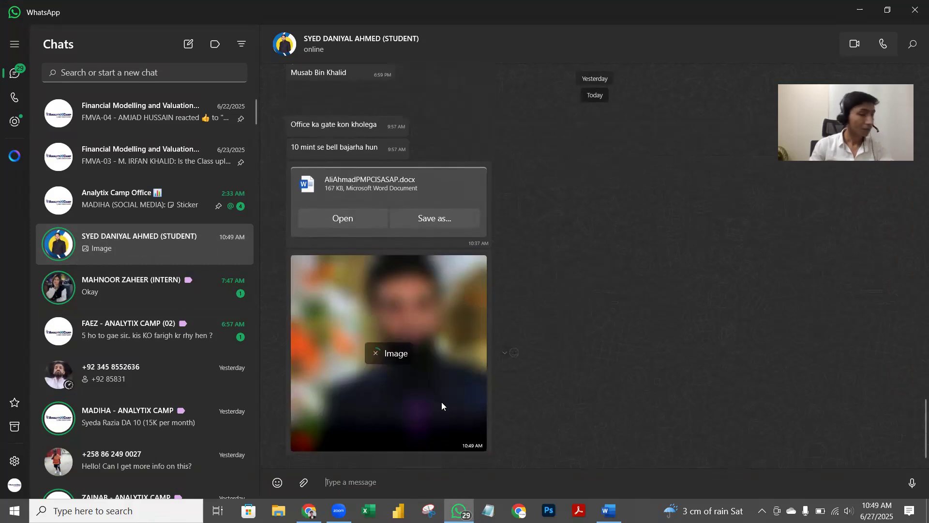
Step: Save the shared profile photo from the WhatsApp chat to the computer
left_click(420, 359)
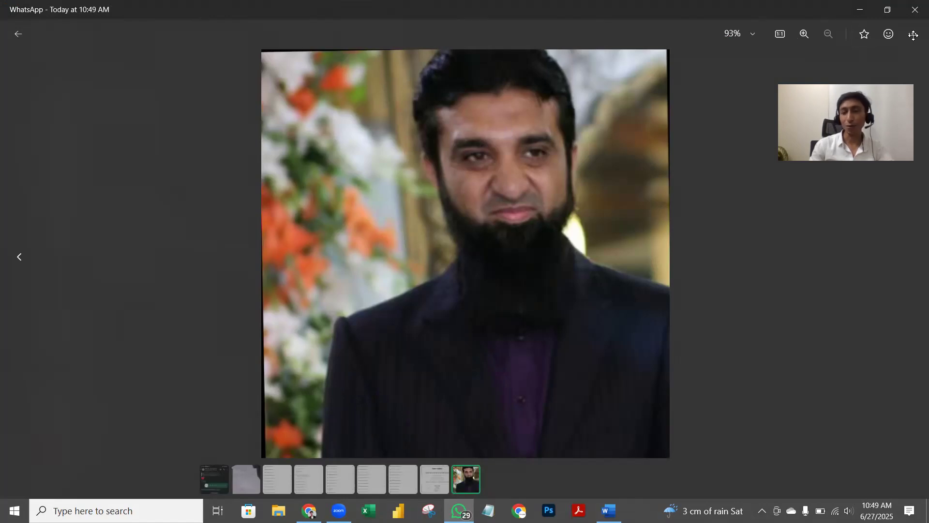
key("ctrl+s")
key("Return")
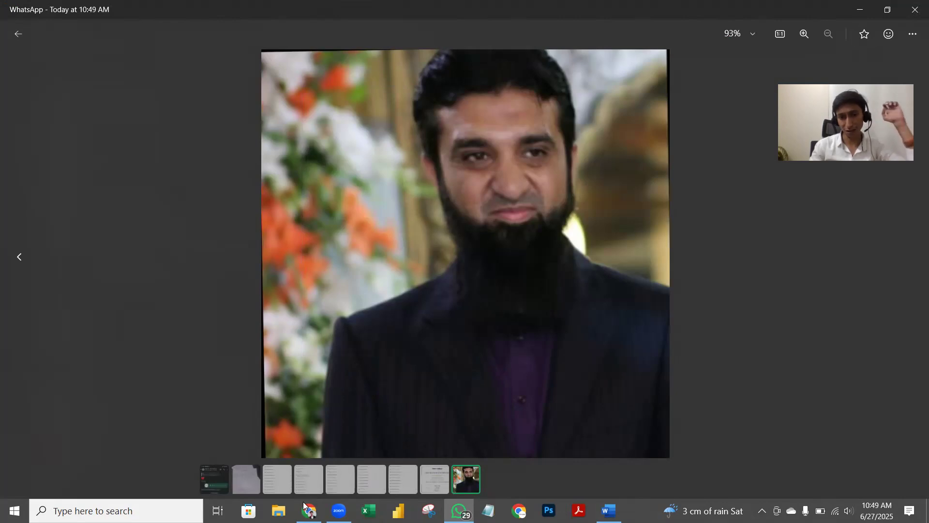
Step: Open the Downloads folder in File Explorer to find the saved JPG
left_click(310, 511)
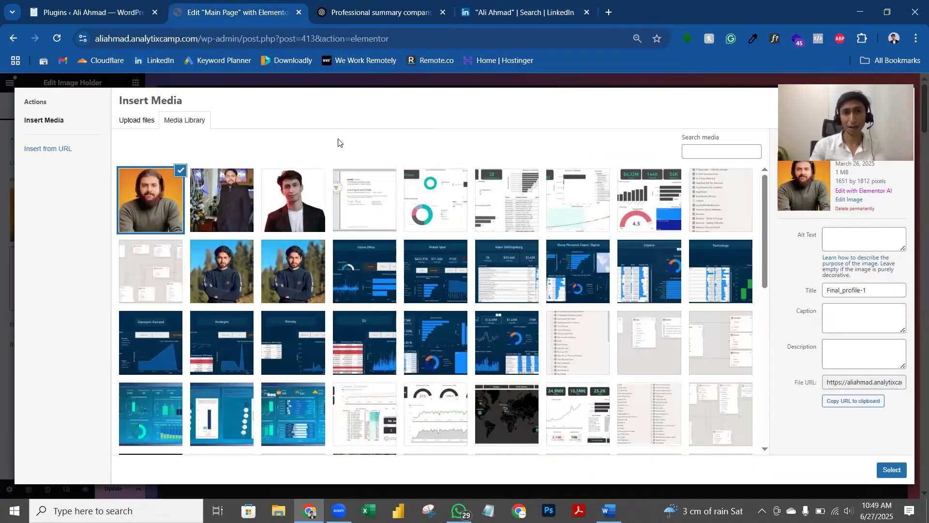
key("ctrl+2")
left_click(279, 511)
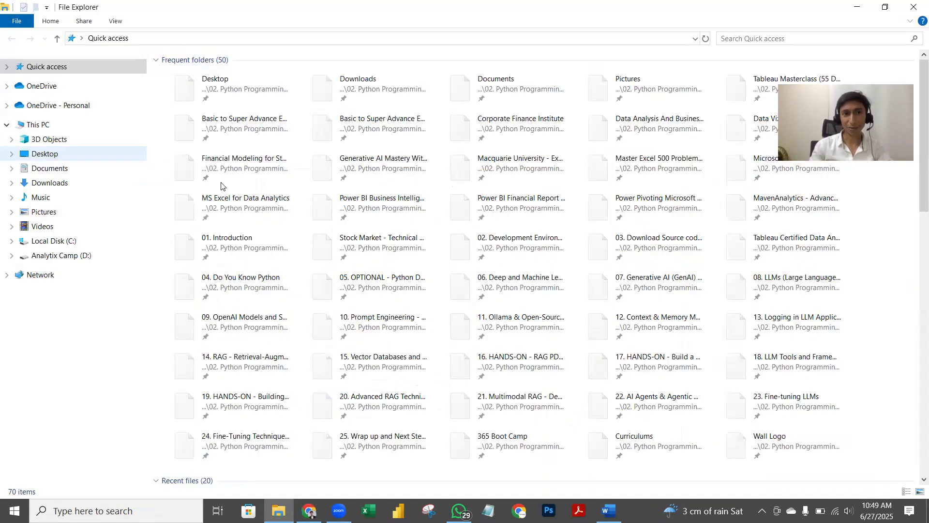
left_click(49, 183)
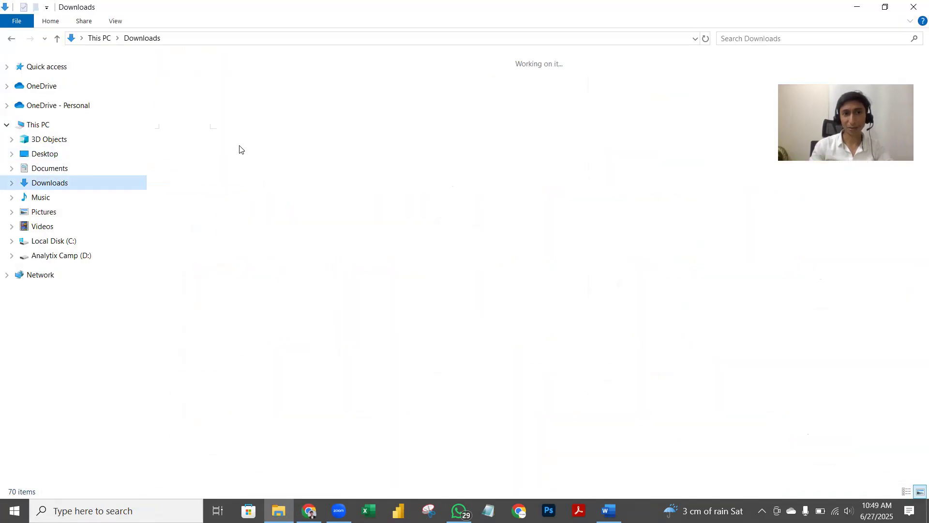
Step: Open the downloaded photo in Paint and crop it to a 697 × 713 px area
left_click(188, 97)
right_click(193, 107)
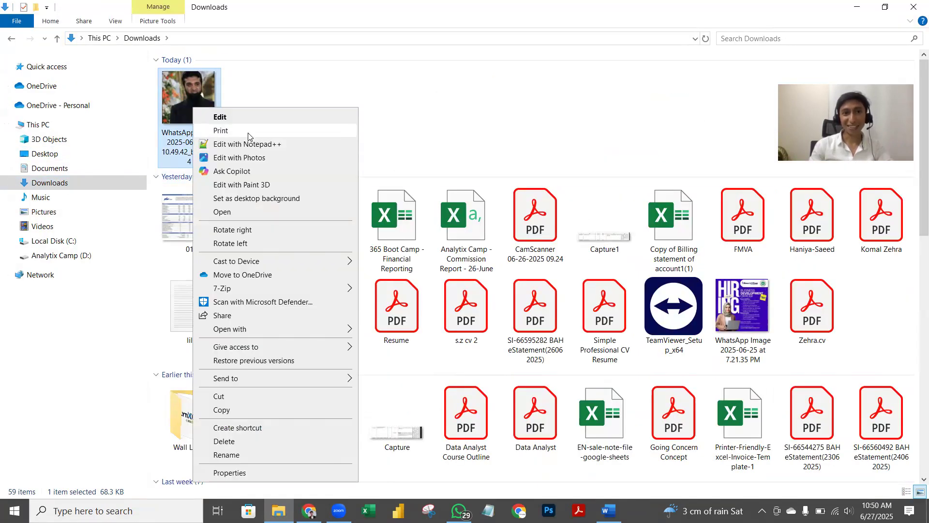
left_click(221, 116)
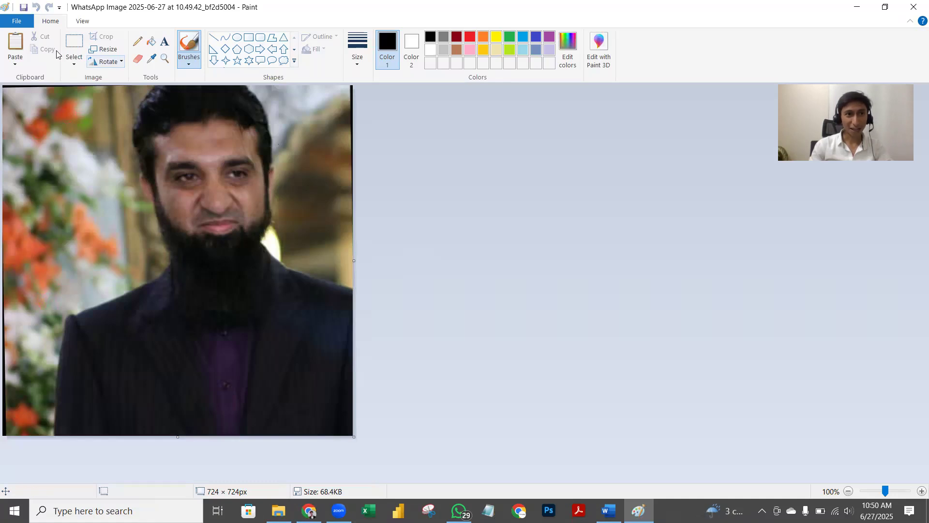
left_click(74, 43)
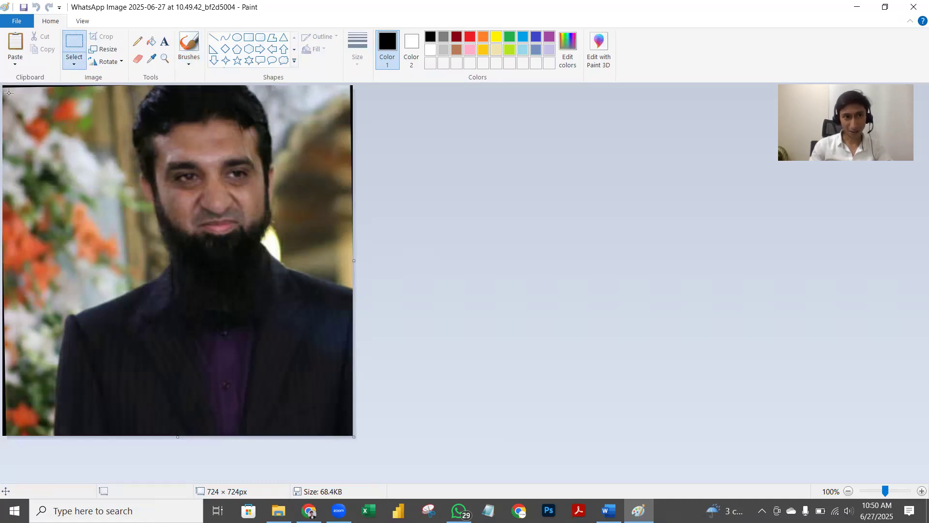
left_click_drag(124, 147, 281, 316)
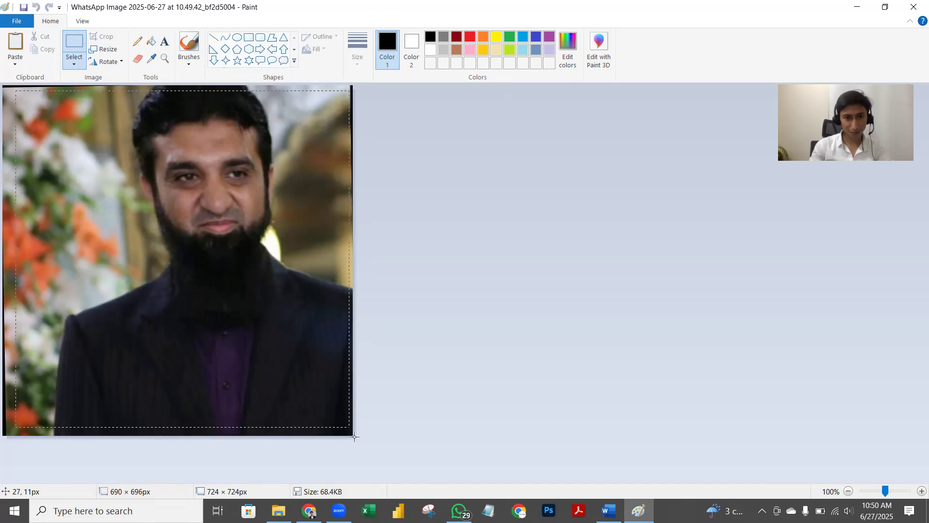
left_click_drag(353, 437, 354, 436)
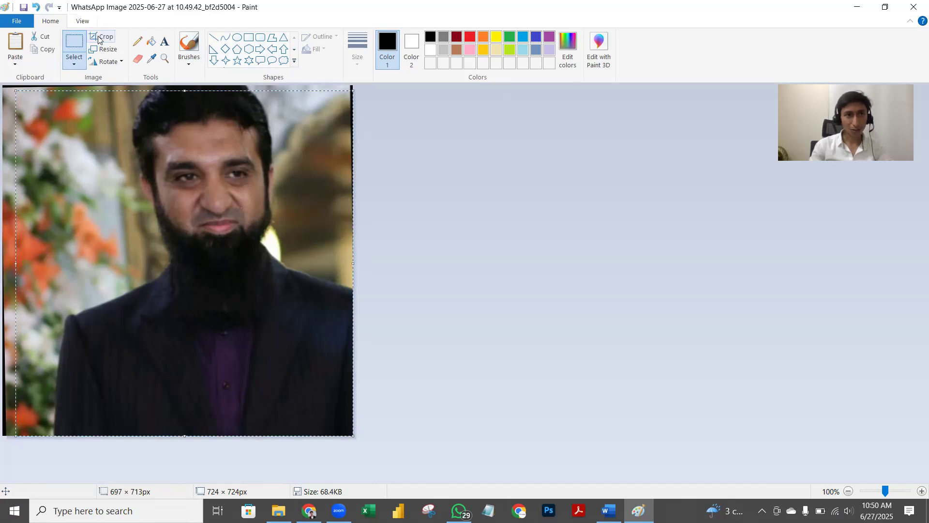
left_click(101, 37)
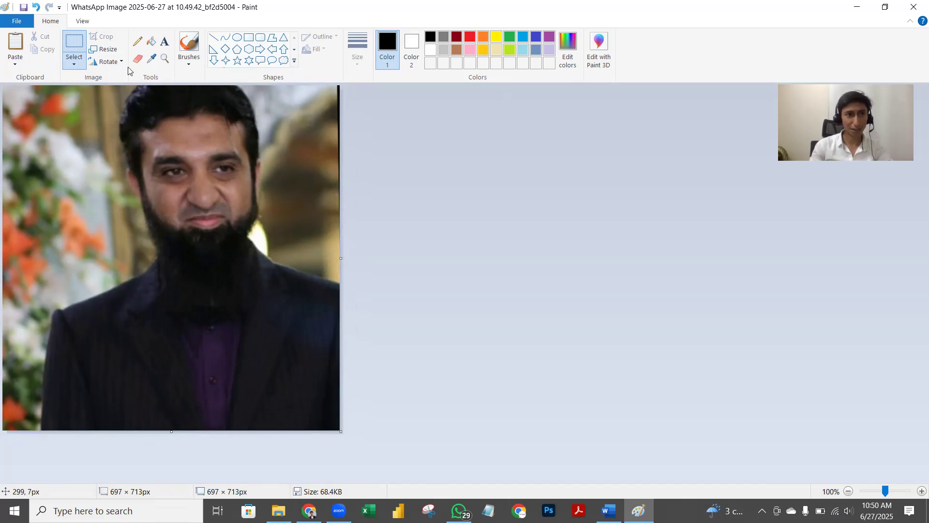
Step: Crop tighter to 638 × 702 px around the face and save the photo
left_click_drag(24, 88, 273, 352)
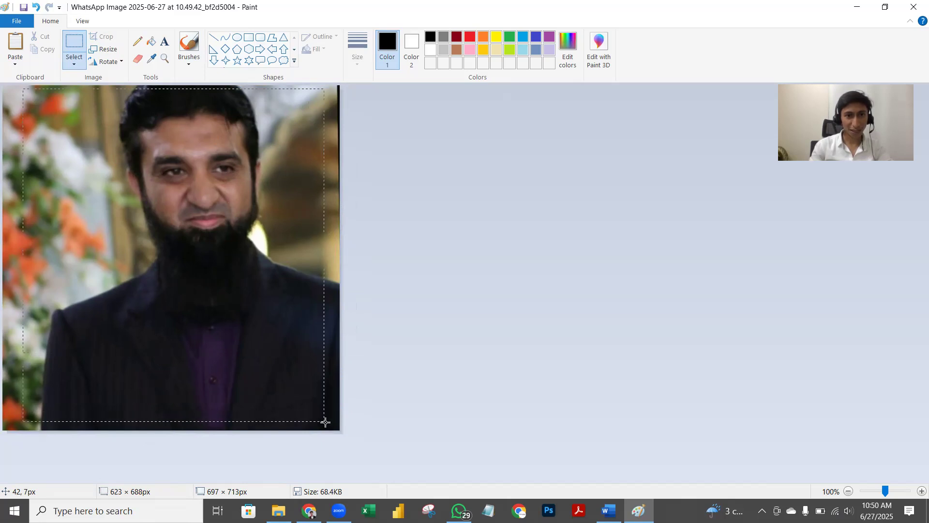
left_click_drag(331, 428, 332, 428)
left_click(100, 37)
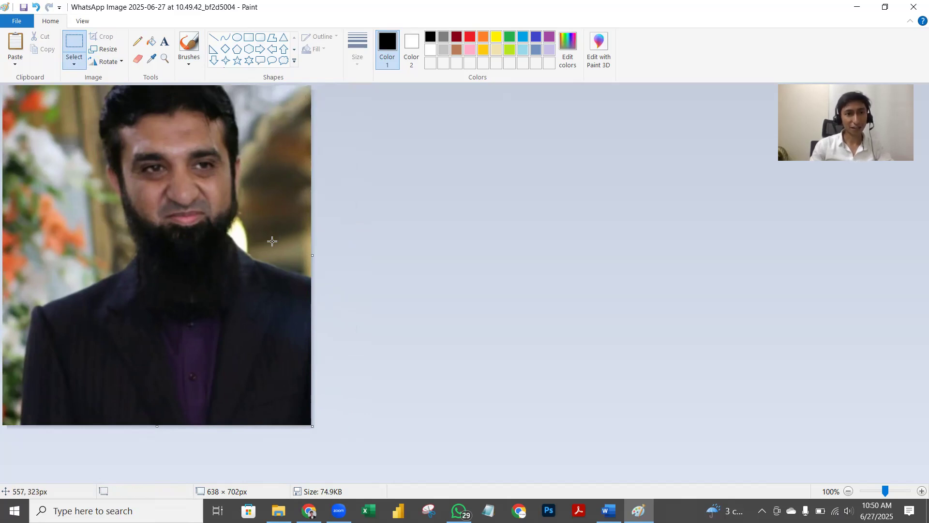
left_click(913, 7)
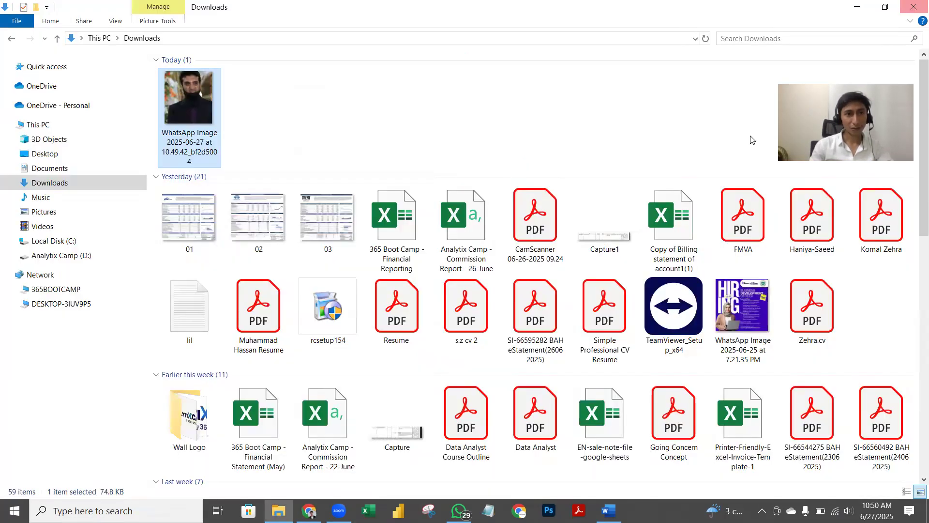
Step: Upload the cropped portrait as the Elementor hero image and update the page
left_click_drag(193, 105, 336, 359)
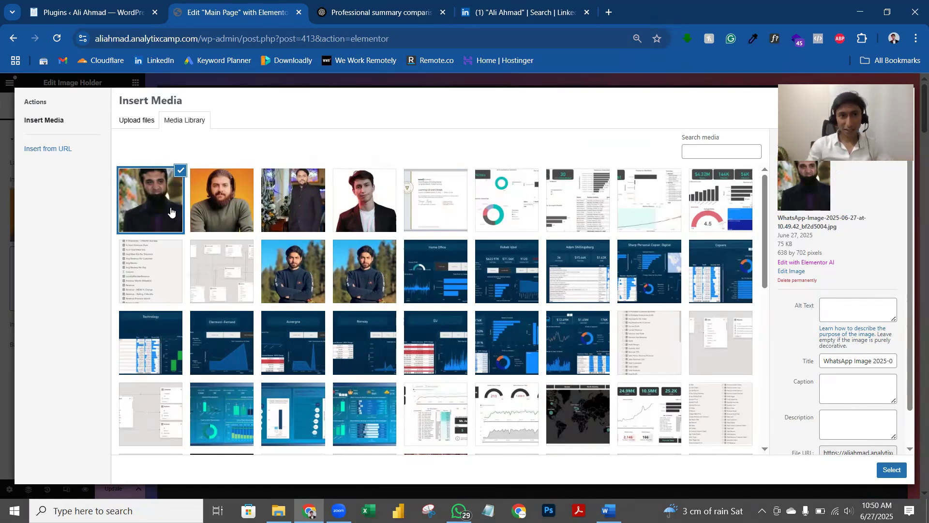
left_click(890, 469)
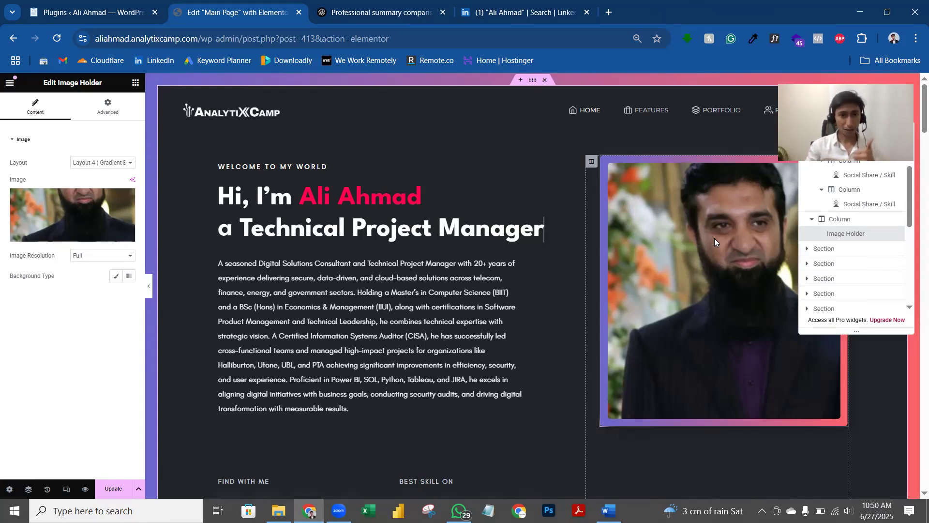
left_click(116, 491)
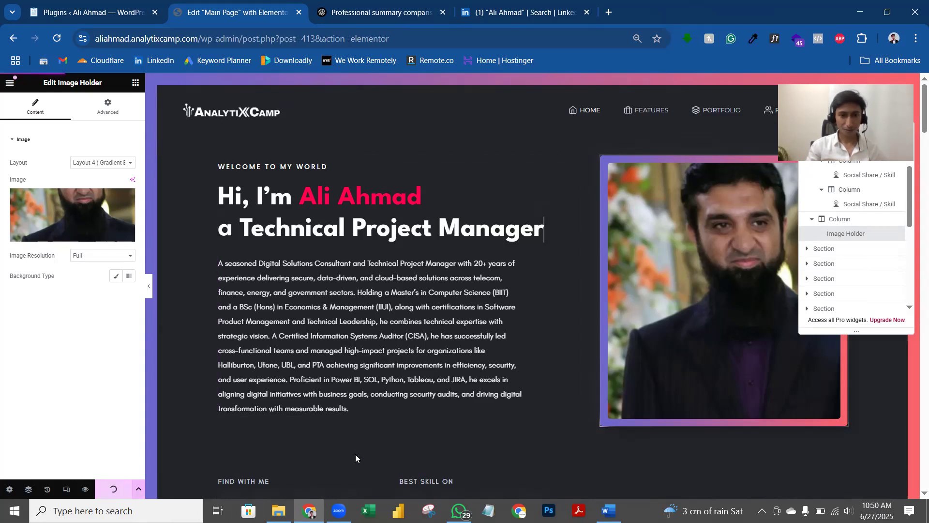